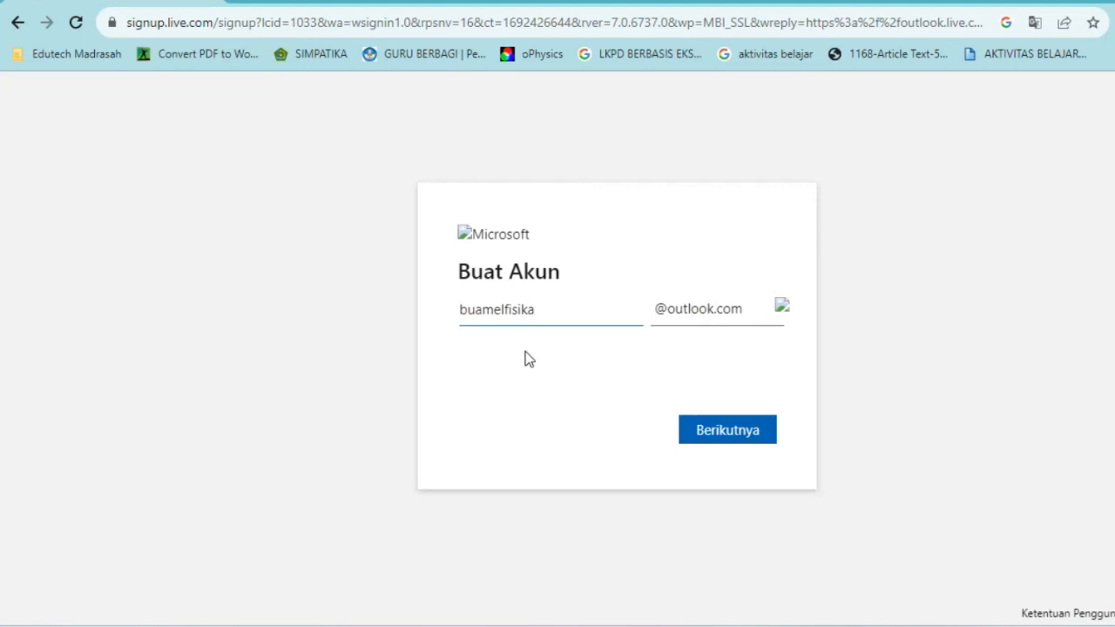
- Submit the chosen outlook.com address for the new Microsoft account and enter the account password
left_click(737, 433)
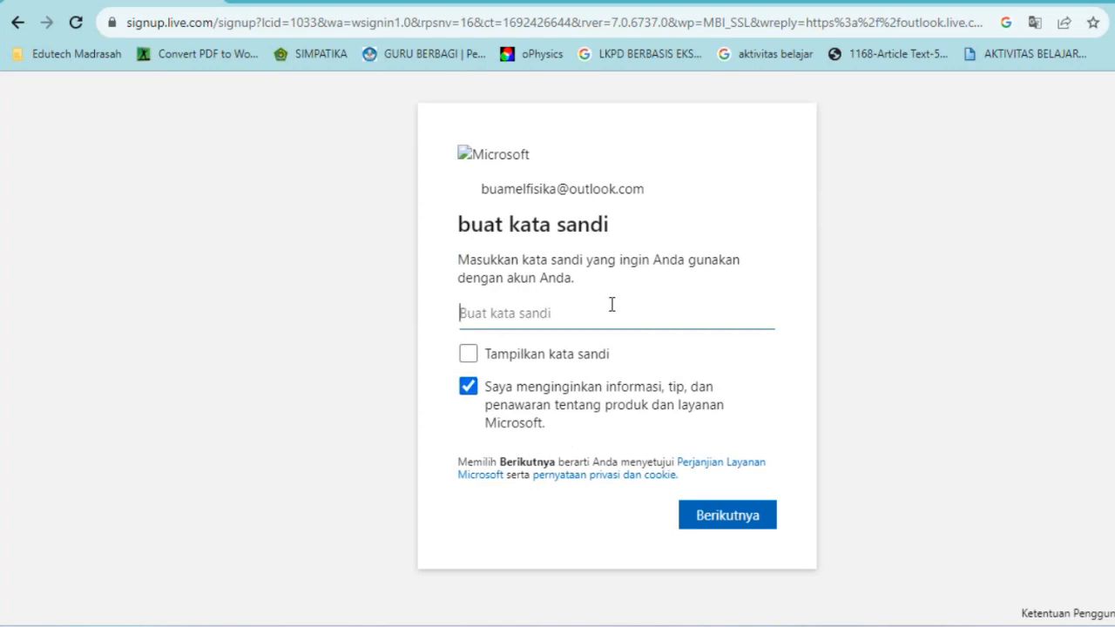
key("ctrl+v")
left_click(718, 518)
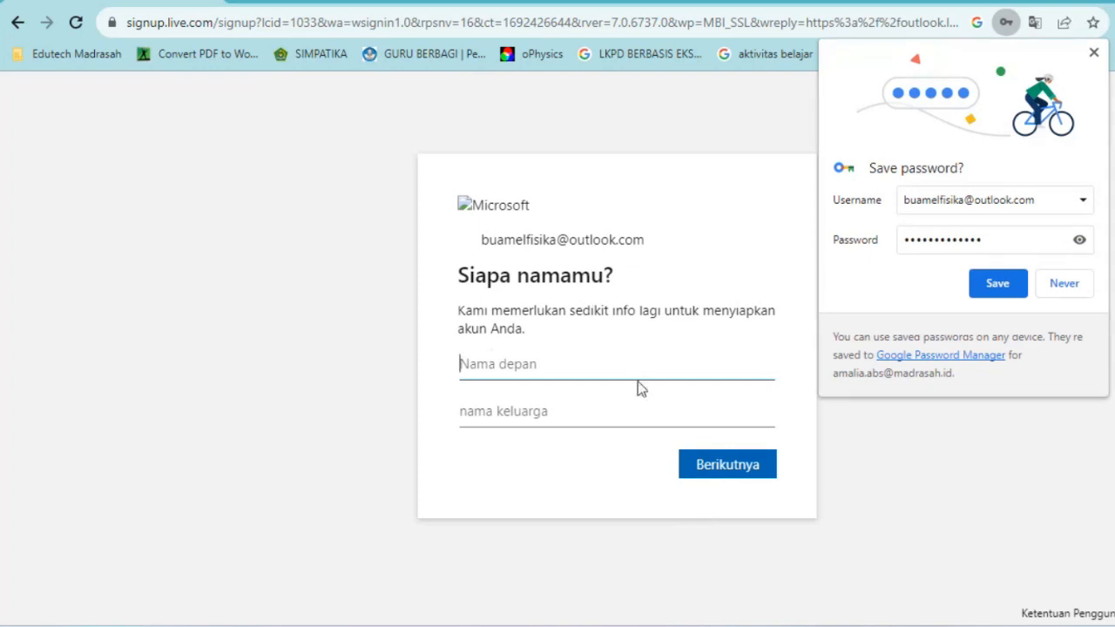
- Fill in the account holder's first and last name, save the login in the browser, and submit the name
type("Amel")
key("Tab")
type("lia")
left_click(995, 285)
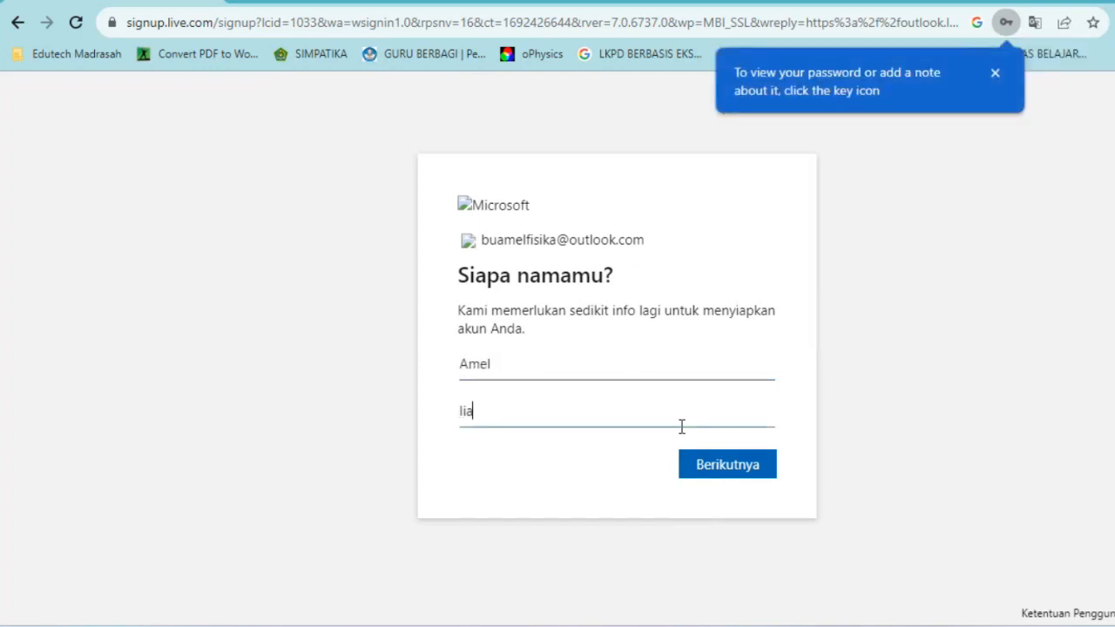
left_click(736, 465)
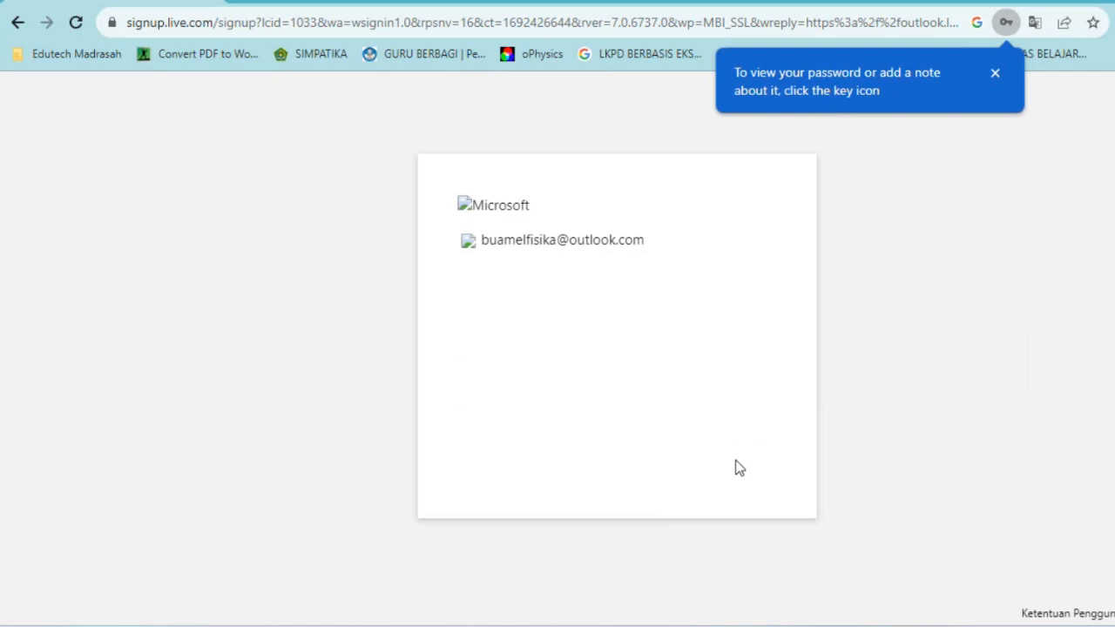
- Provide the date of birth for the new account and continue
left_click(509, 395)
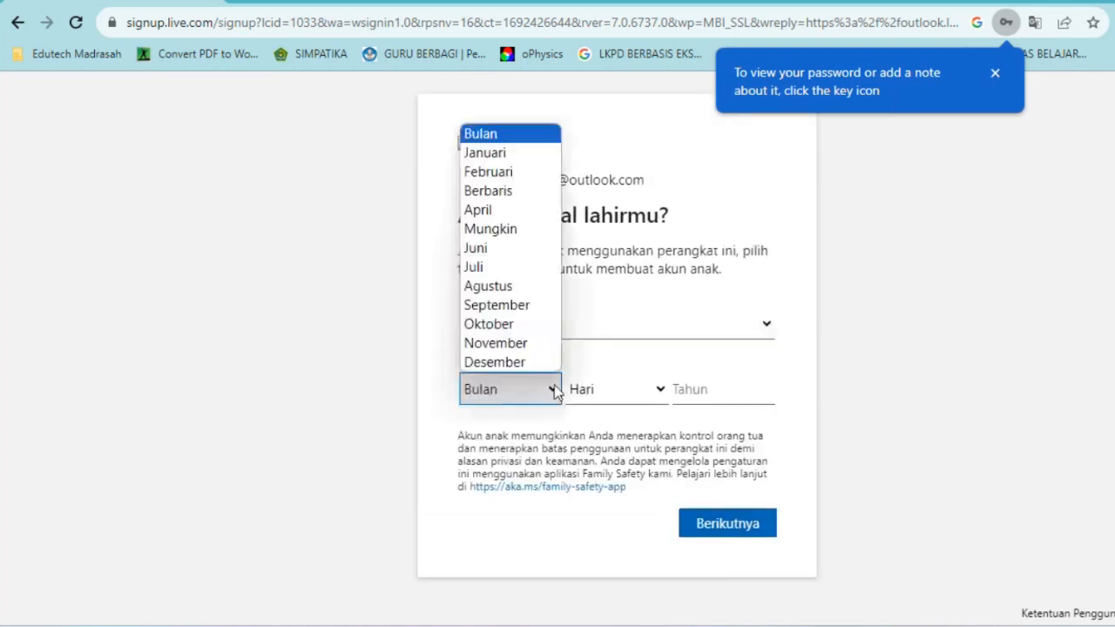
left_click(495, 364)
left_click(740, 451)
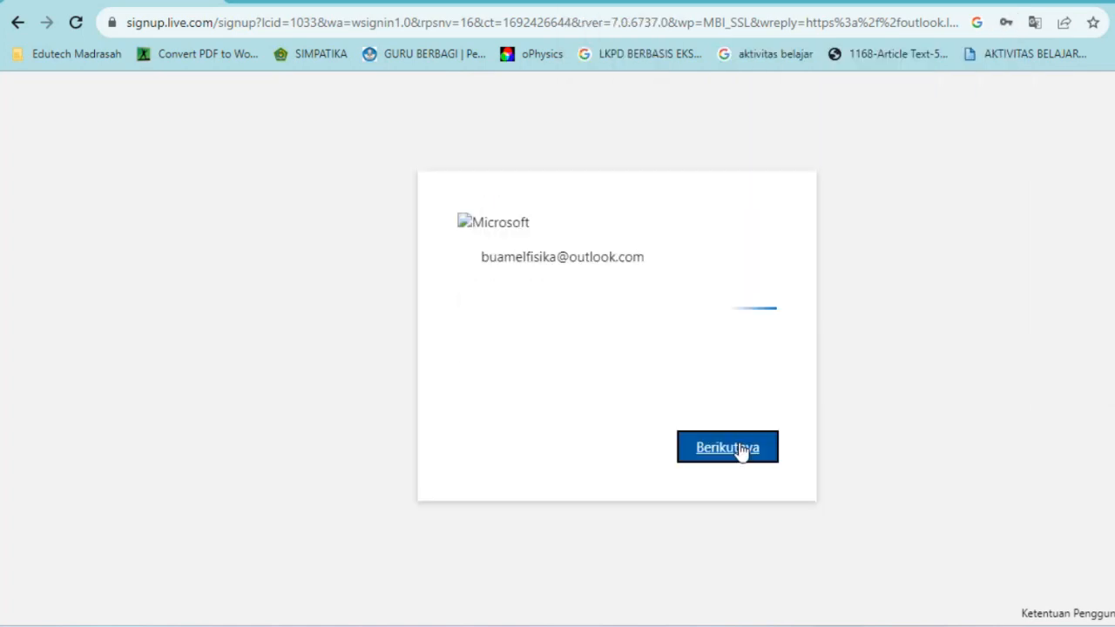
- Set the country code for the security info to Indonesia (+62) and go to the phone number field
scroll(810, 433, "down", 1)
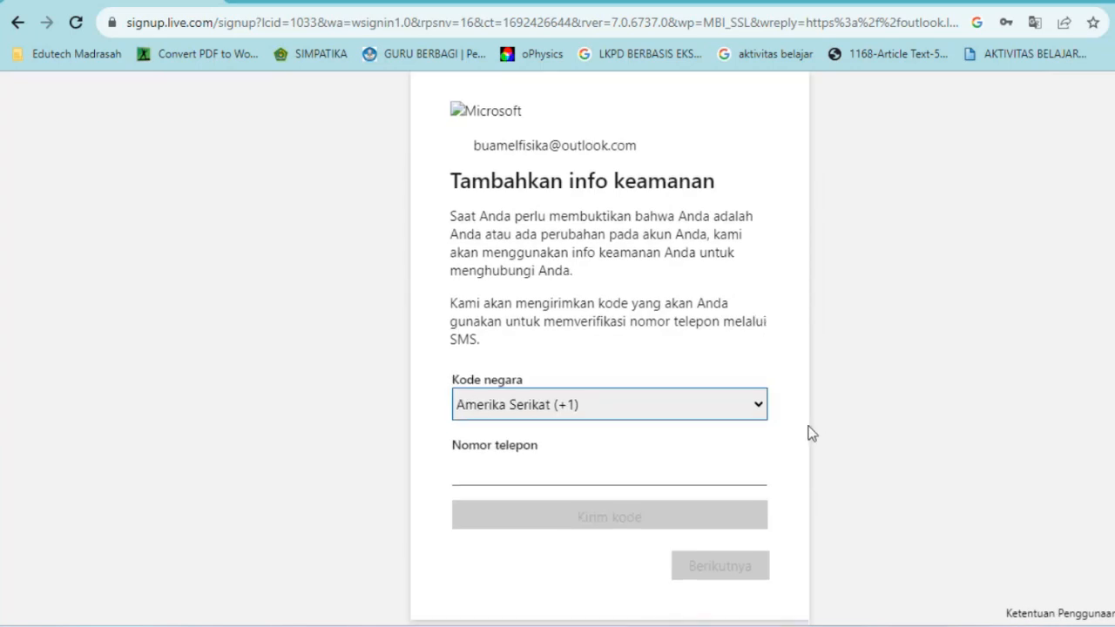
scroll(810, 432, "down", 1)
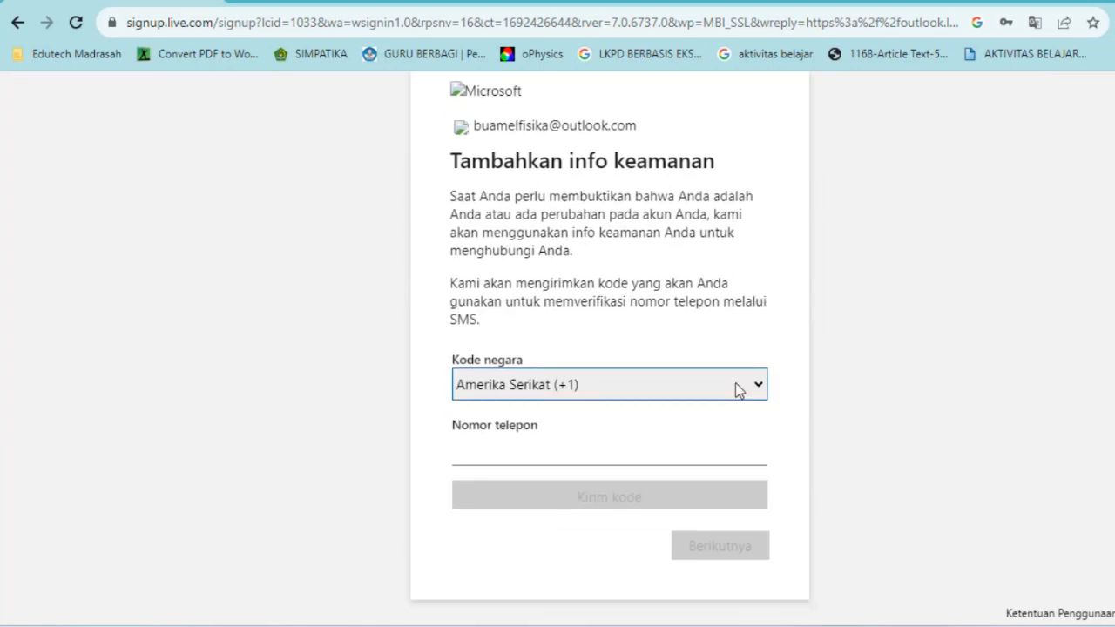
left_click(735, 389)
scroll(702, 255, "down", 10)
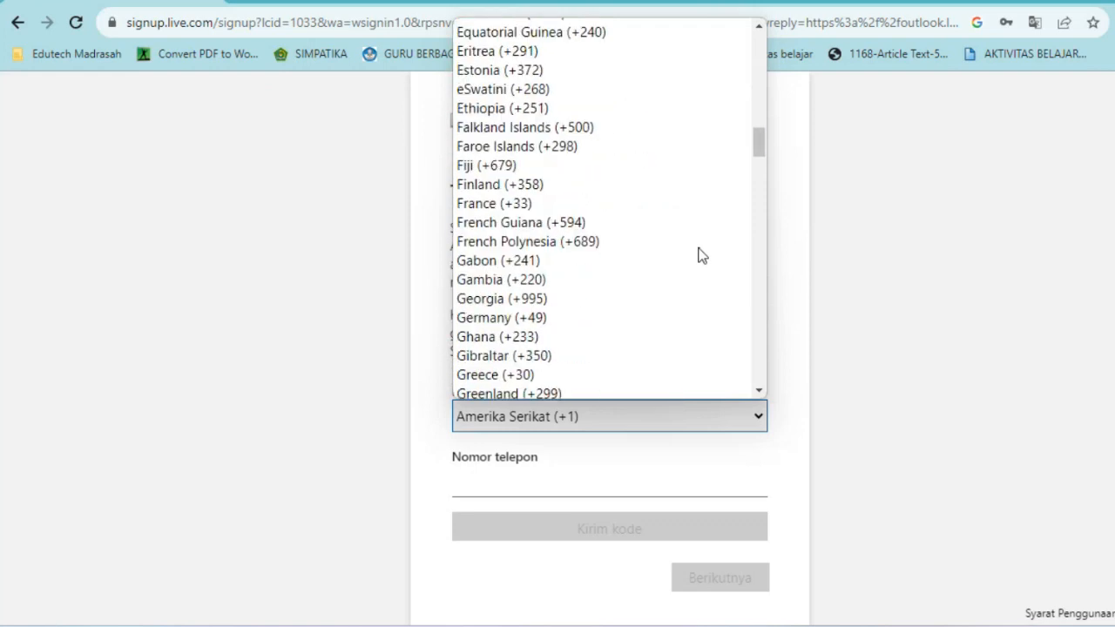
scroll(702, 255, "down", 5)
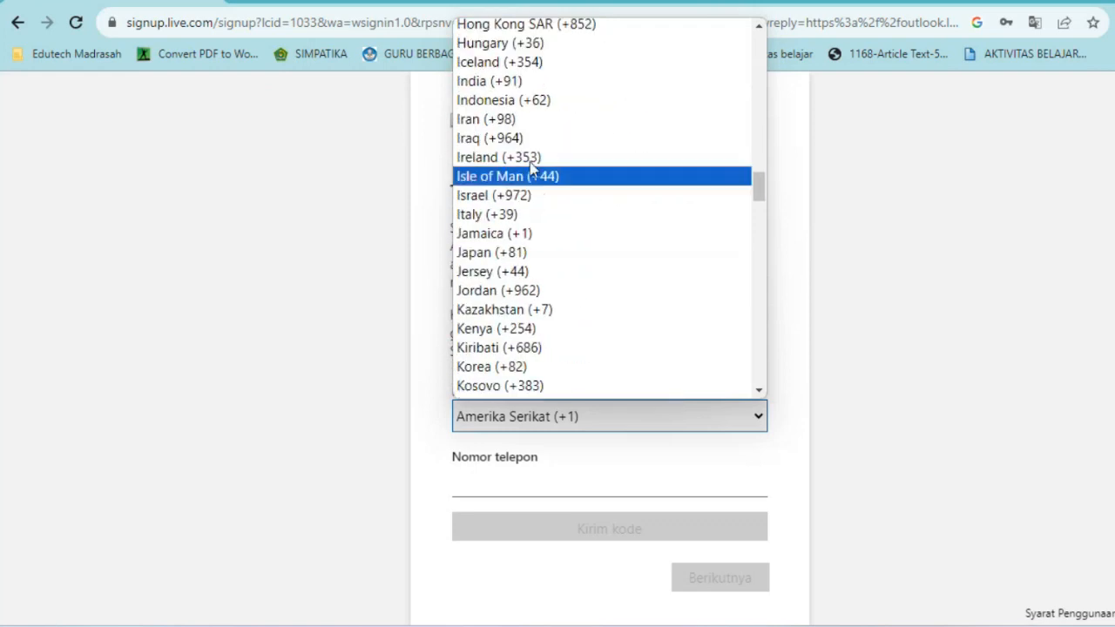
left_click(528, 109)
left_click(516, 486)
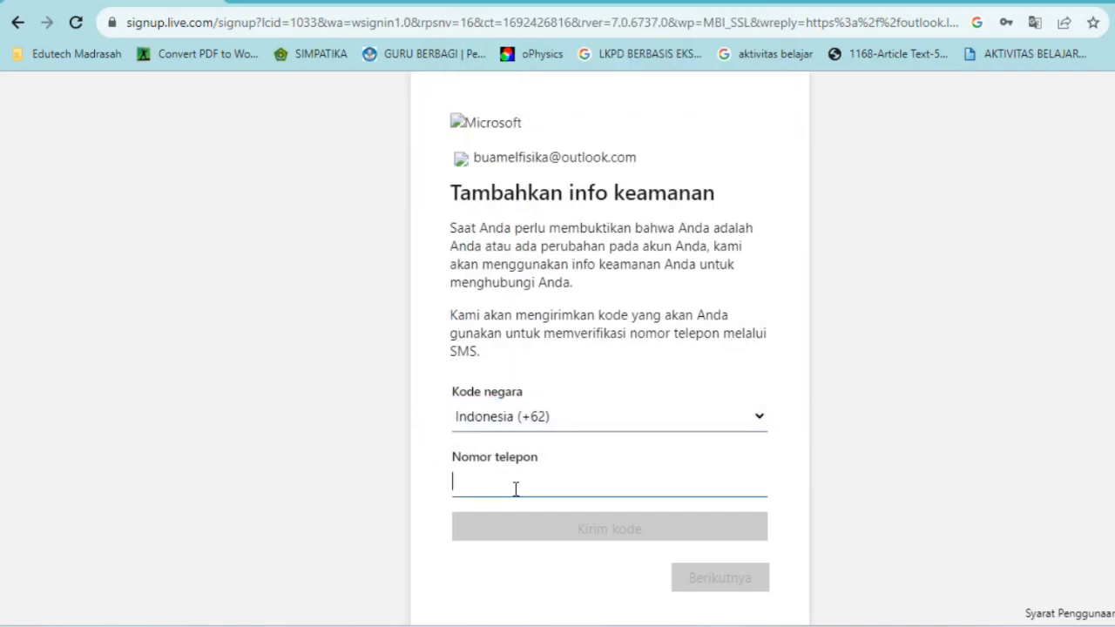
scroll(726, 529, "down", 1)
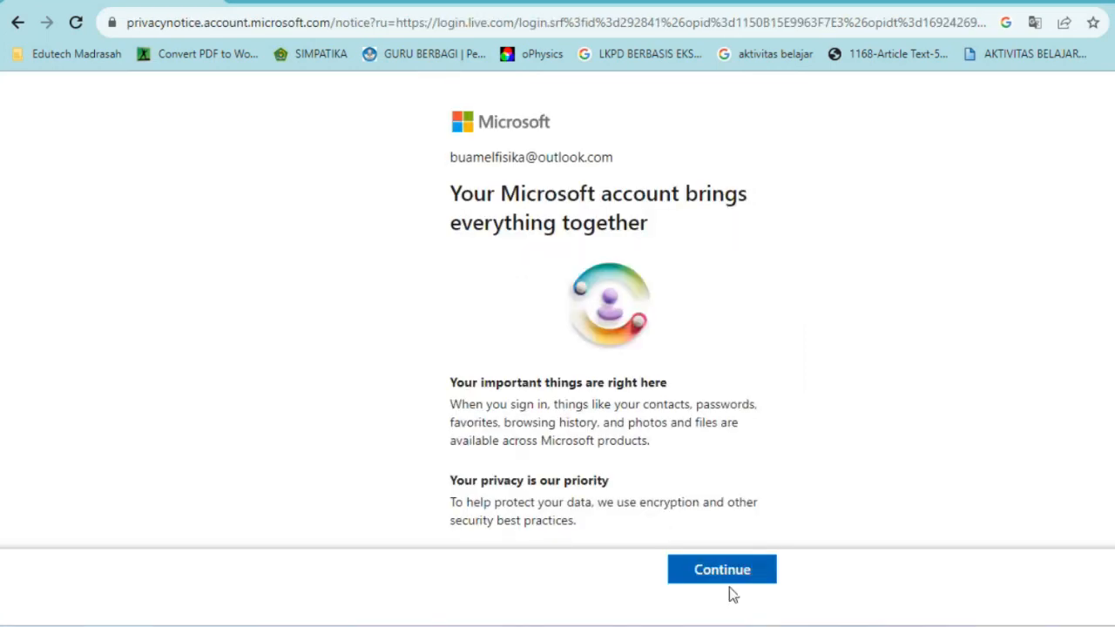
- Accept the Microsoft account privacy notice and go through the Microsoft 365 welcome tour until it closes
scroll(733, 595, "down", 1)
left_click(732, 572)
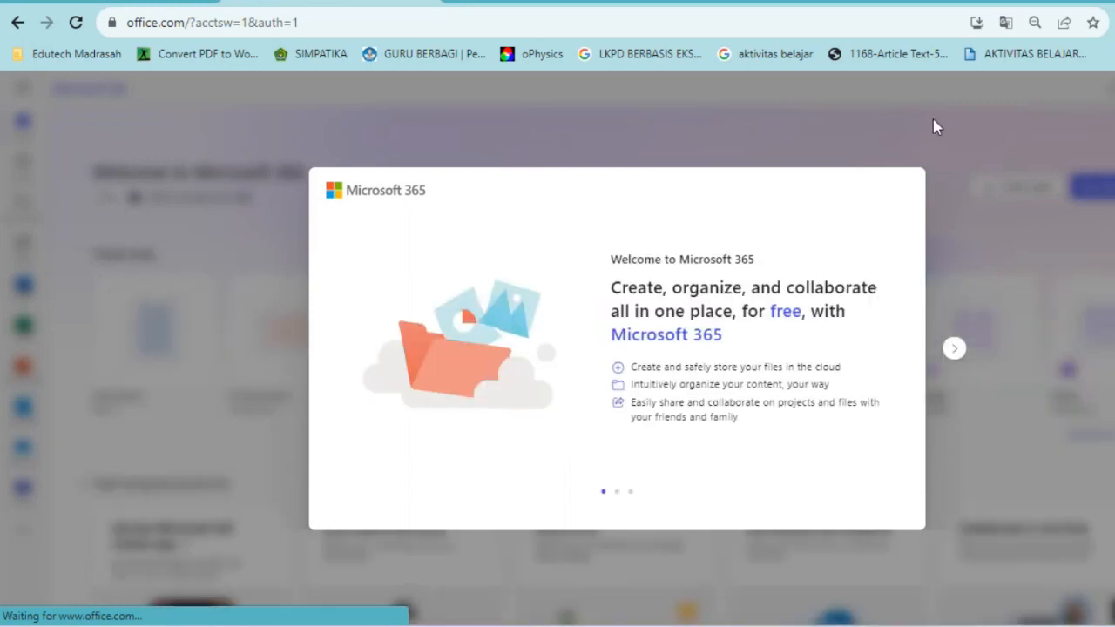
left_click(955, 348)
left_click(954, 349)
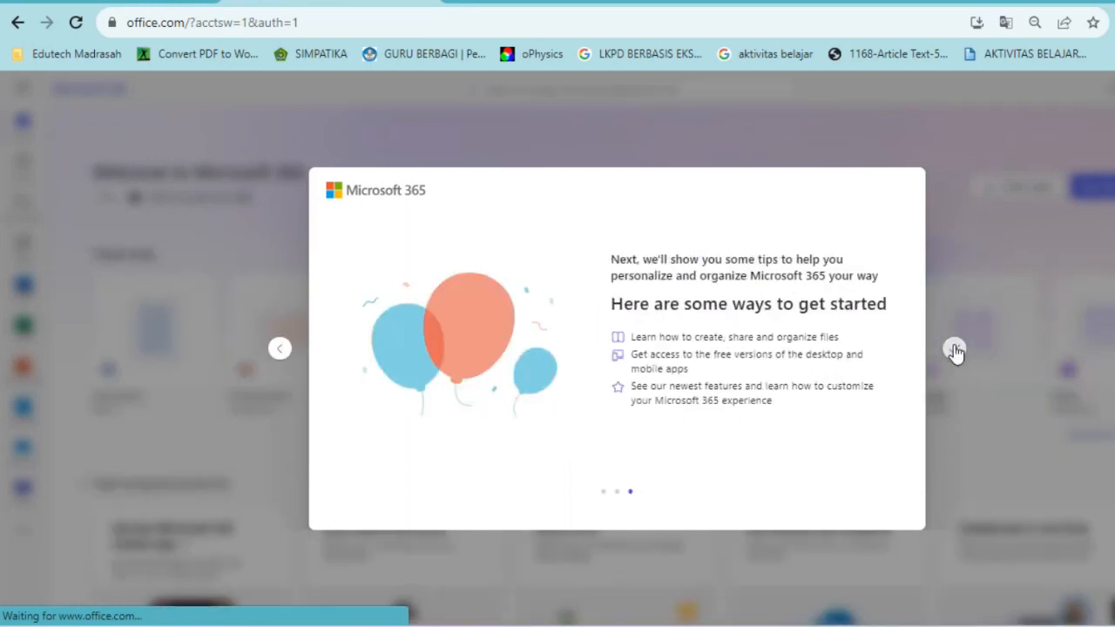
left_click(954, 349)
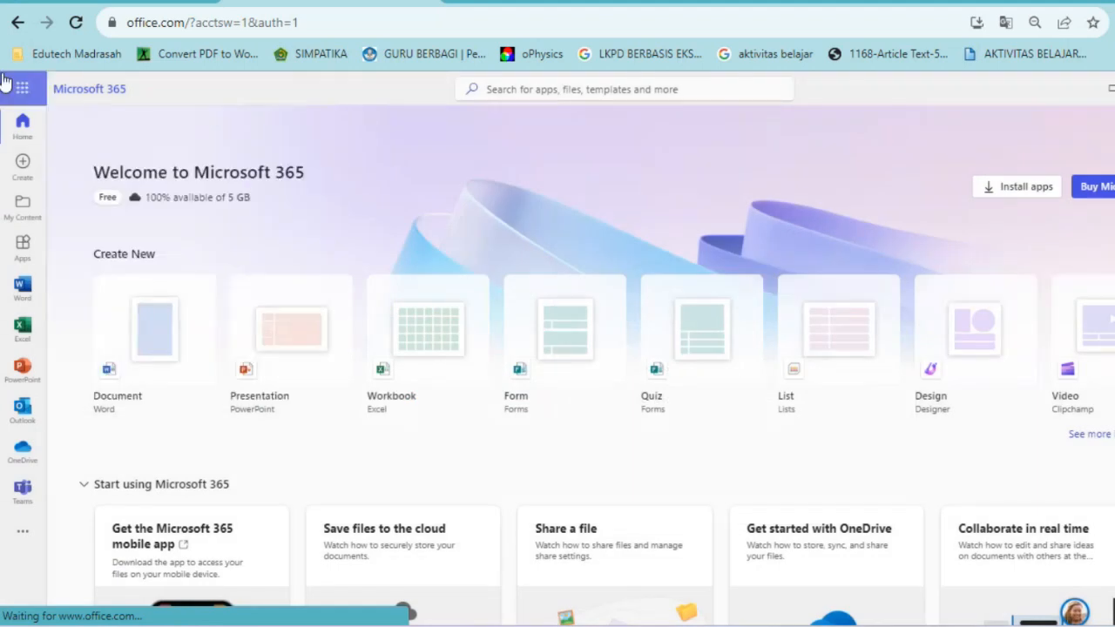
- Open Forms from the Microsoft 365 app list and create a new quiz
left_click(22, 88)
left_click(35, 419)
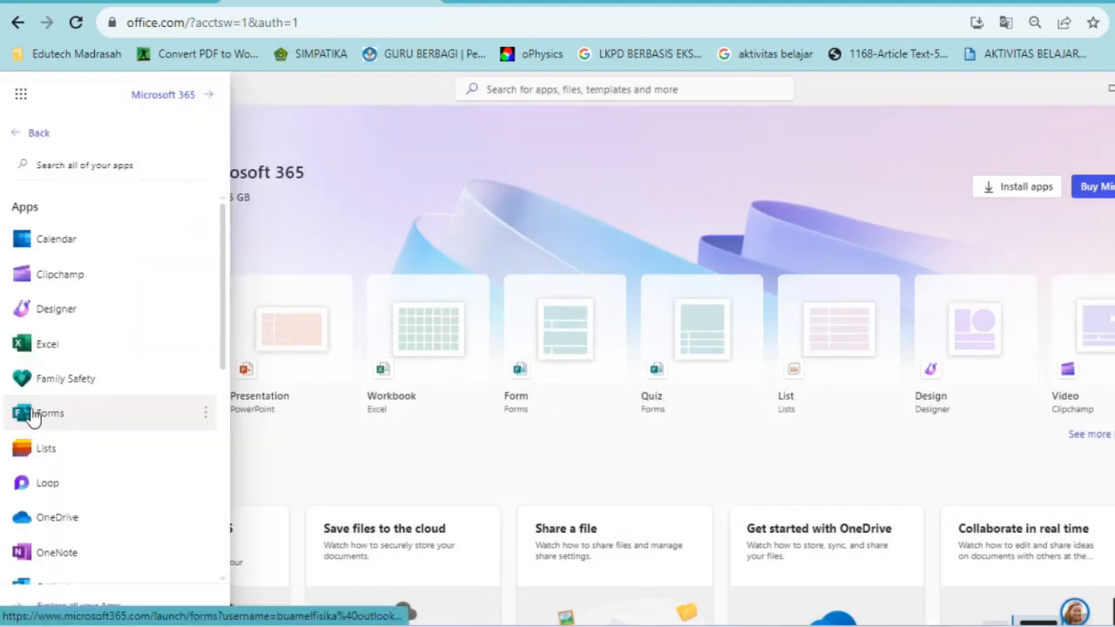
left_click(45, 408)
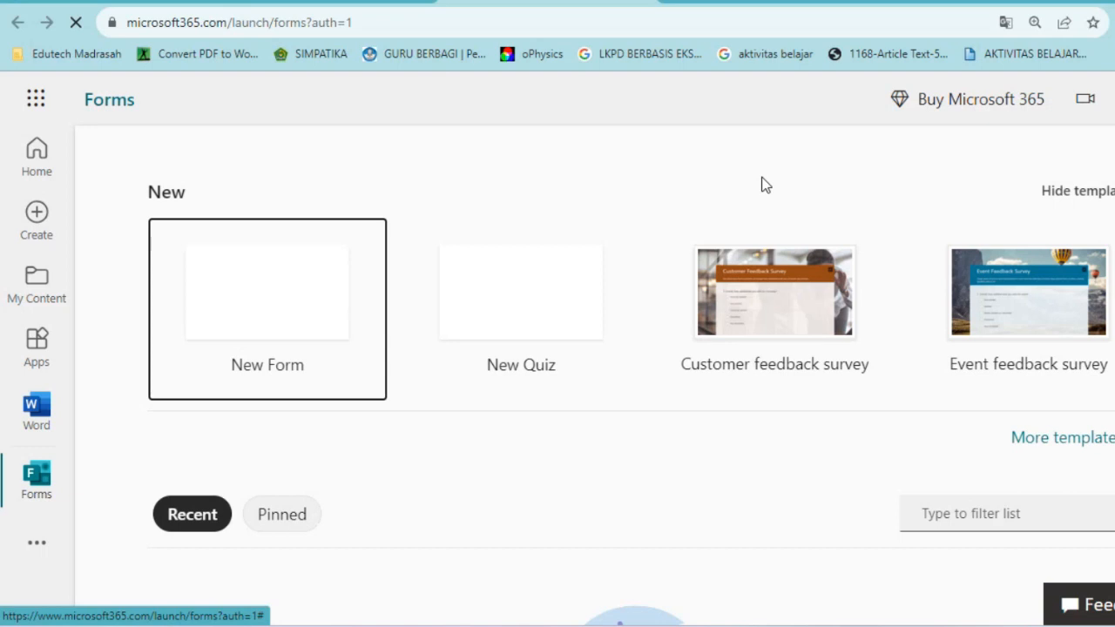
left_click(549, 318)
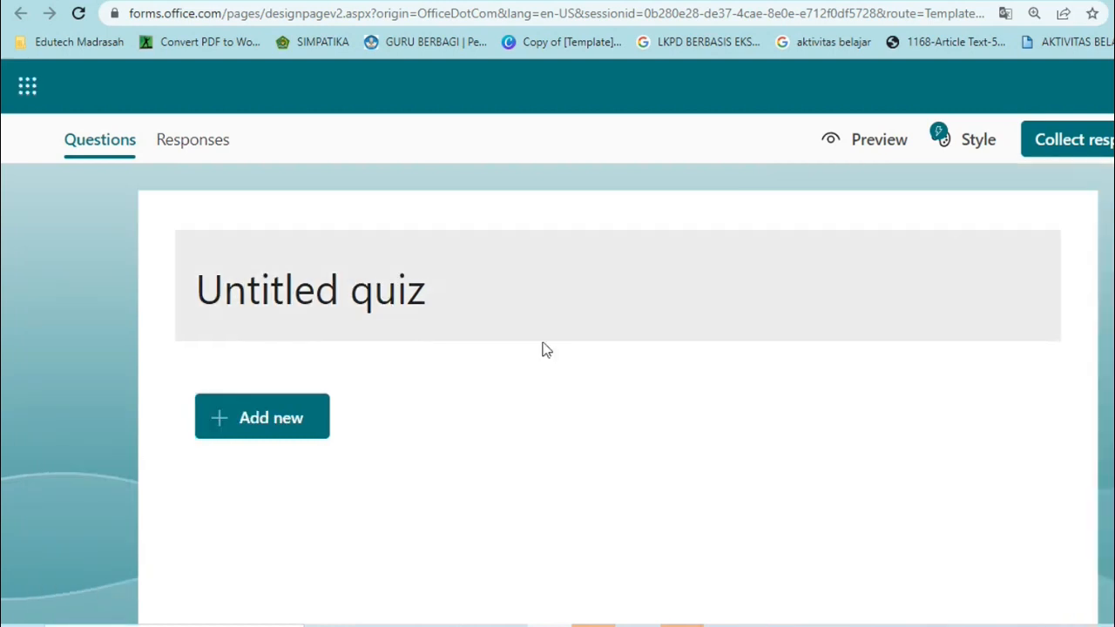
- Title the quiz "Ulangan Harian Fisika Bab 1. Besaran dan Satuan"
left_click(440, 299)
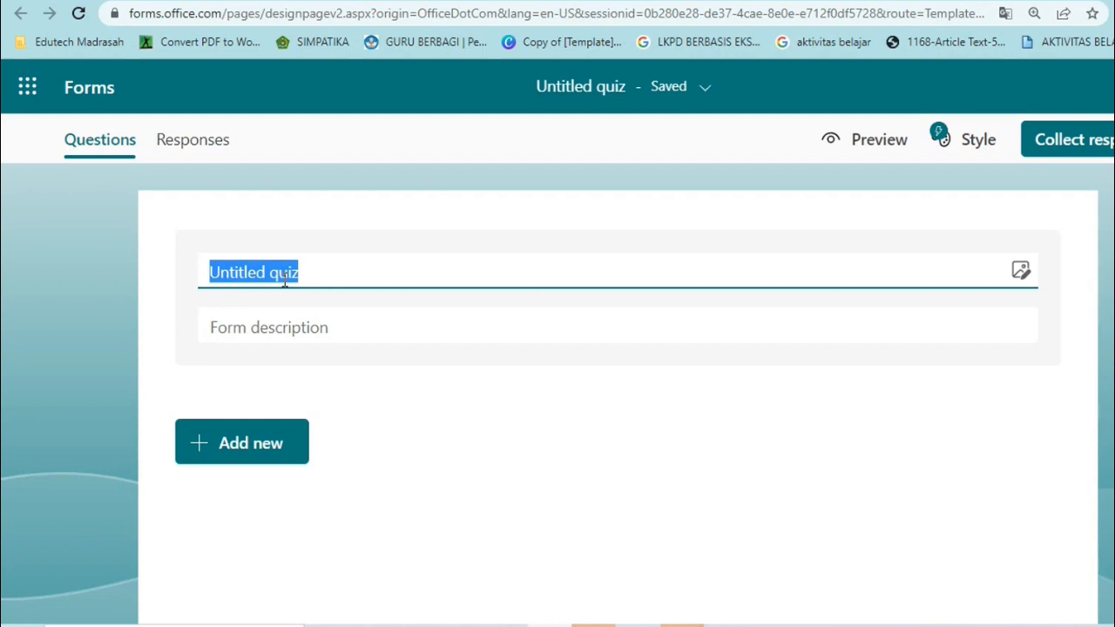
type("Ulangan ")
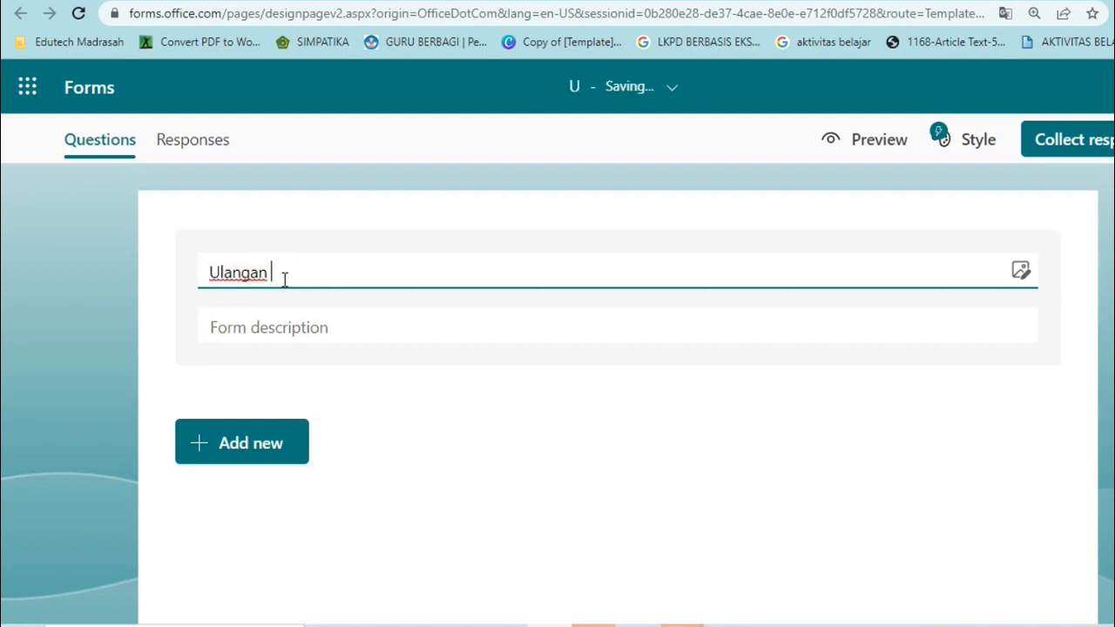
type("Harian Fisika Bab 1")
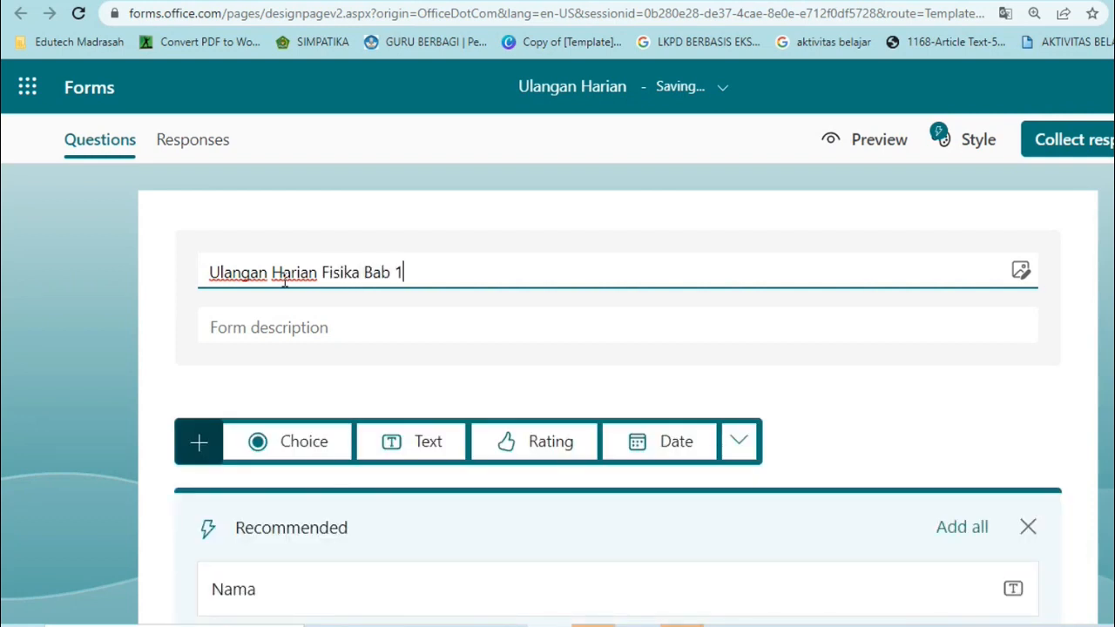
type(". Besar")
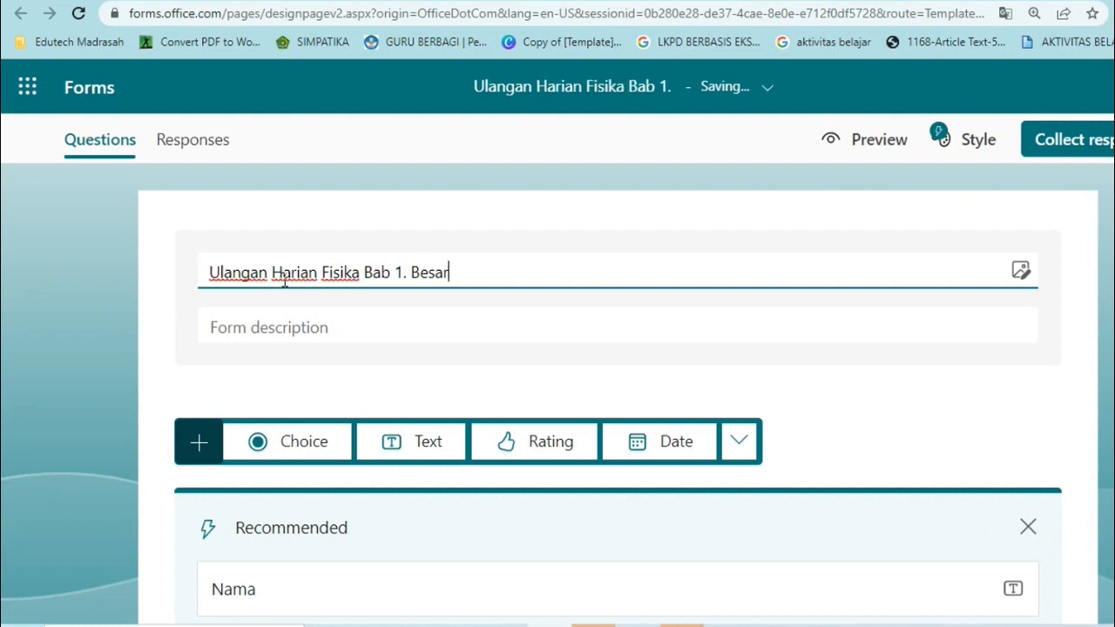
type("an dan Satuan")
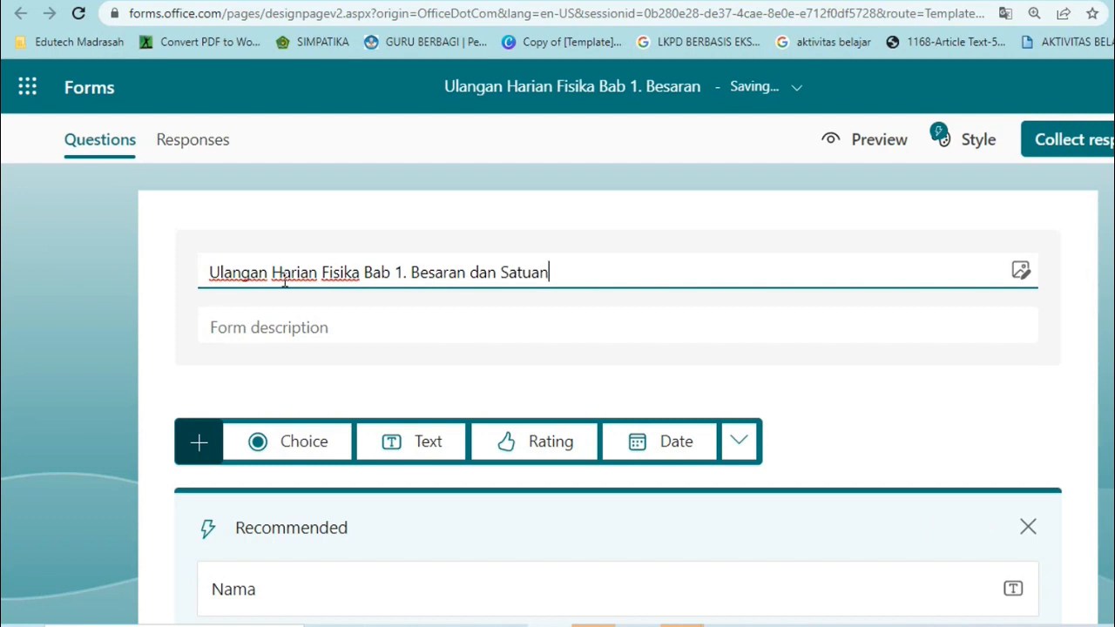
- Set the quiz description to "Kerjakan soal ulangan berikut dengan jujur"
left_click(278, 334)
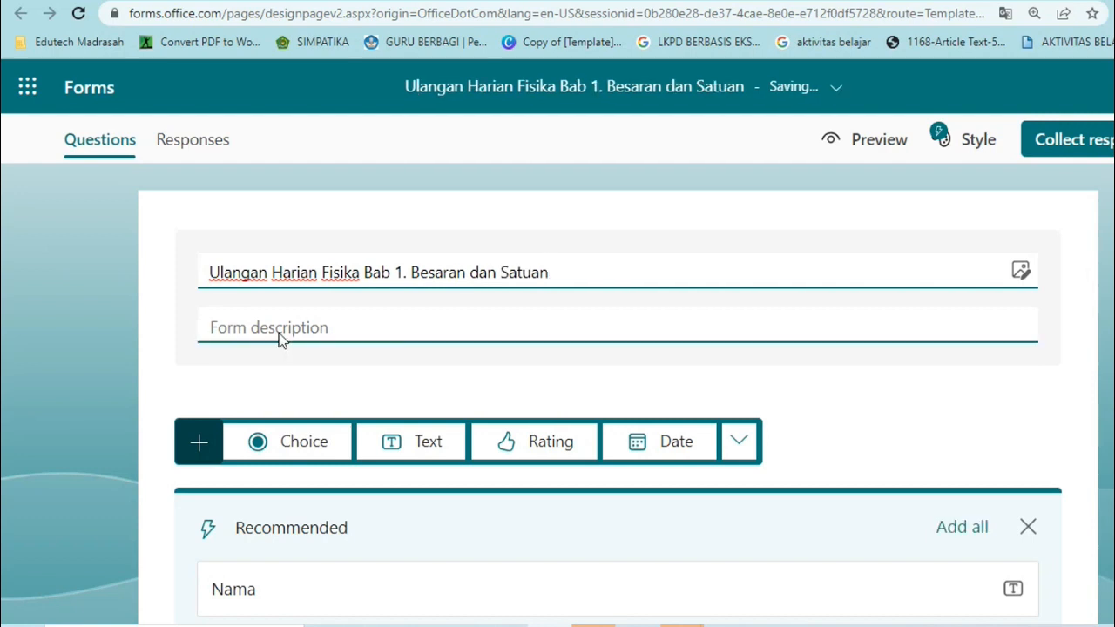
type("Ke")
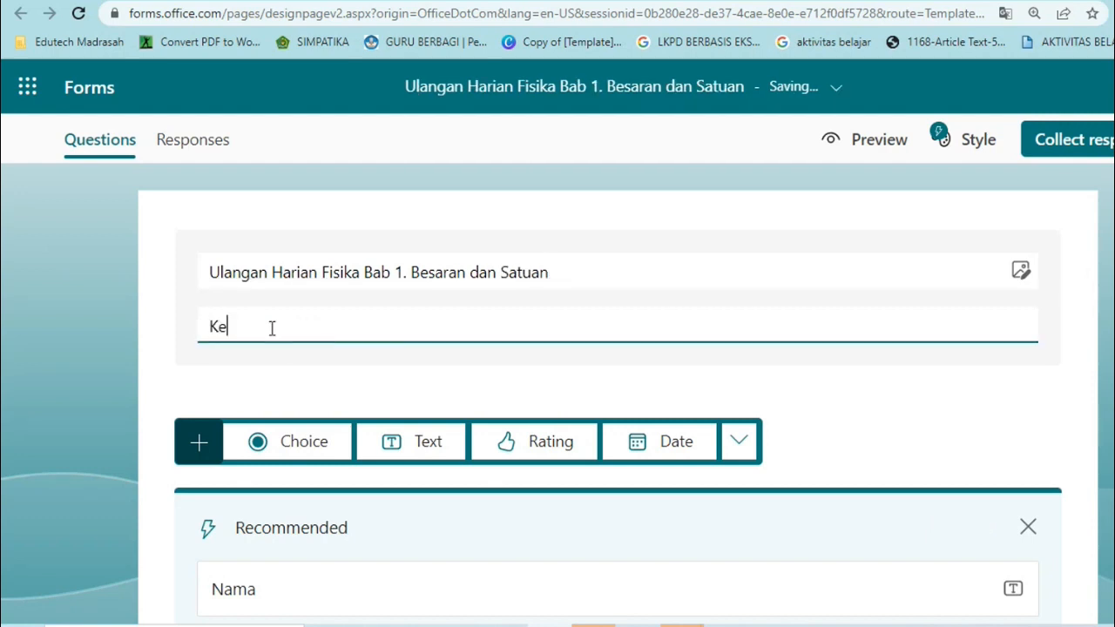
type("rjakan")
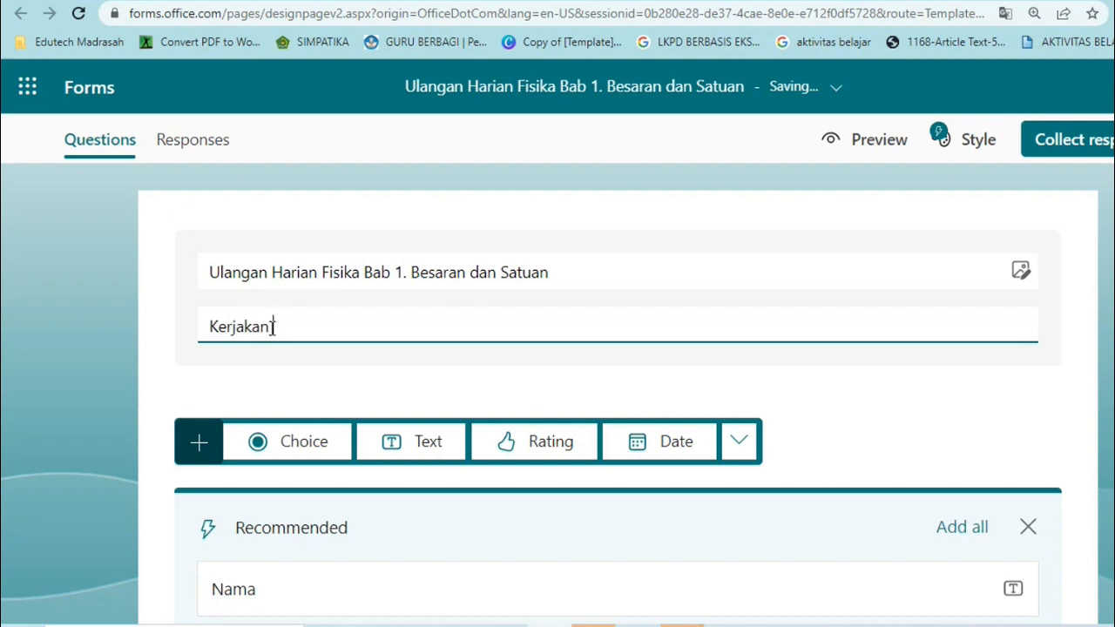
type(" soal ulangan berikut")
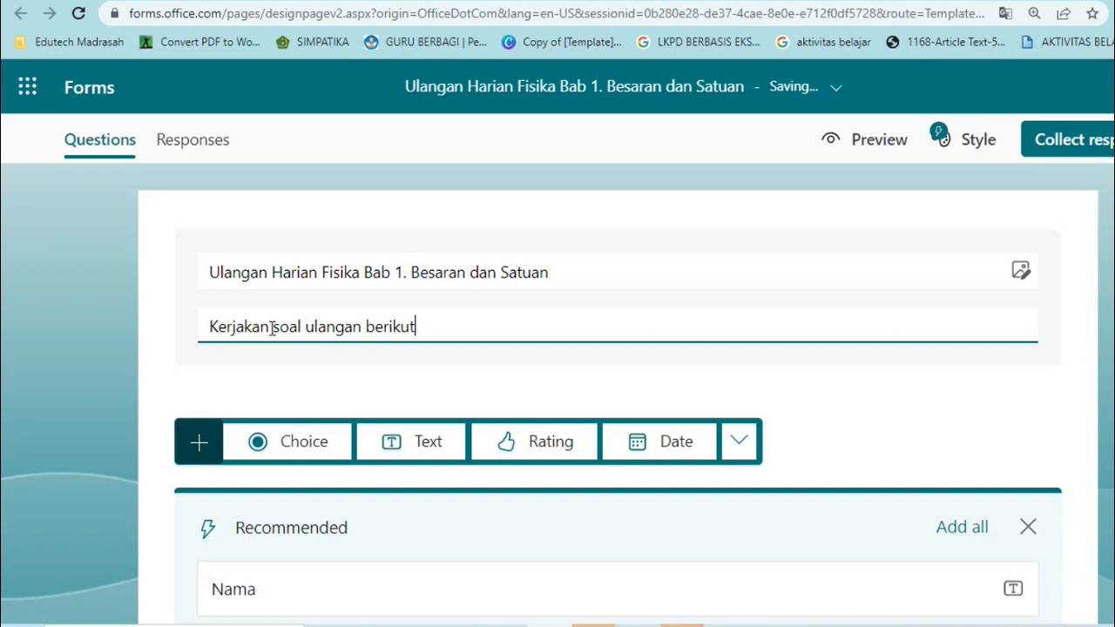
type(" dengan jujur")
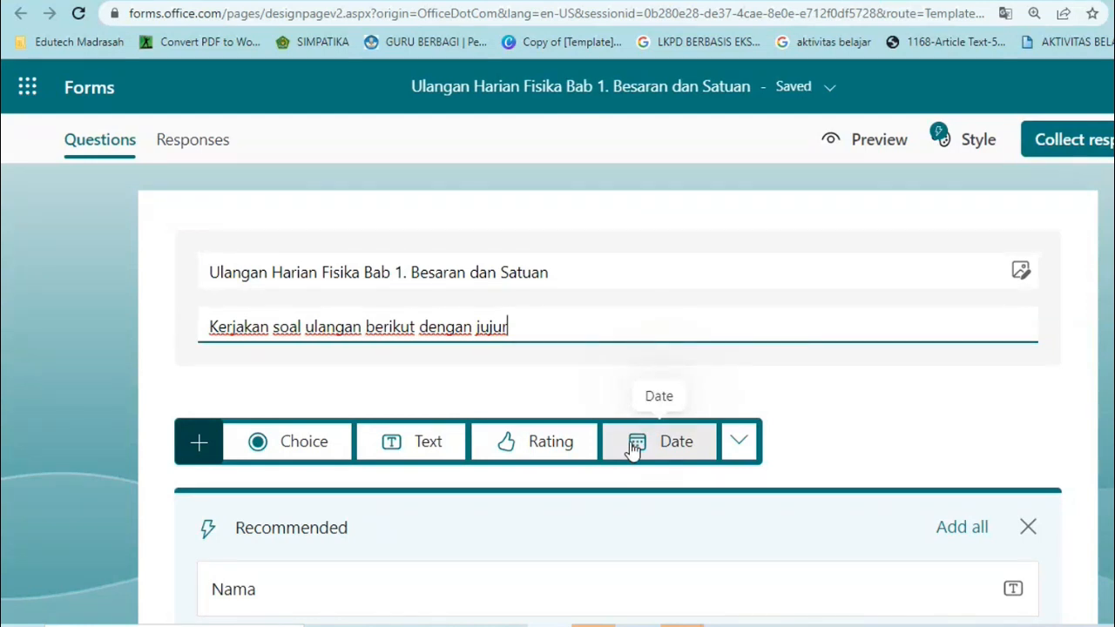
left_click(746, 383)
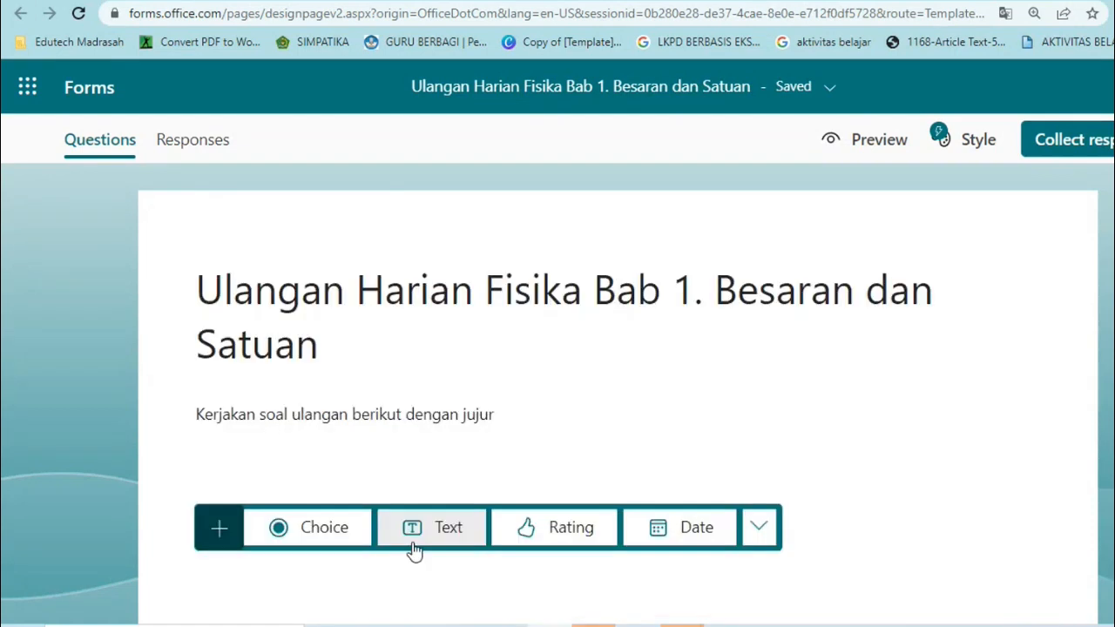
- Add a Text question "Nama" to the quiz with the Long answer option enabled
left_click(219, 533)
left_click(244, 531)
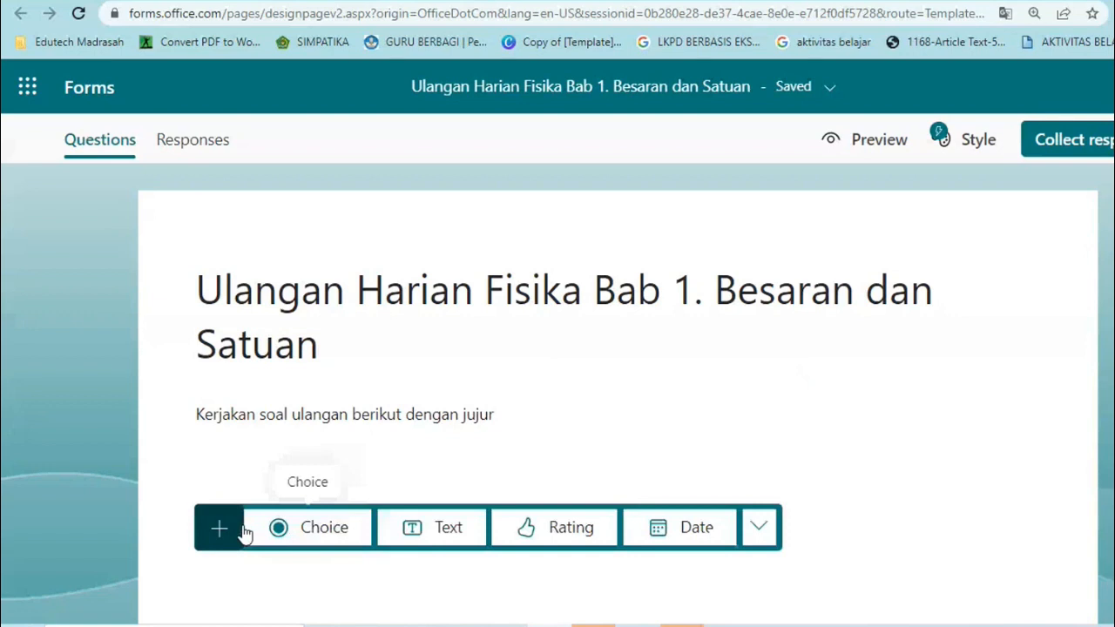
left_click(436, 528)
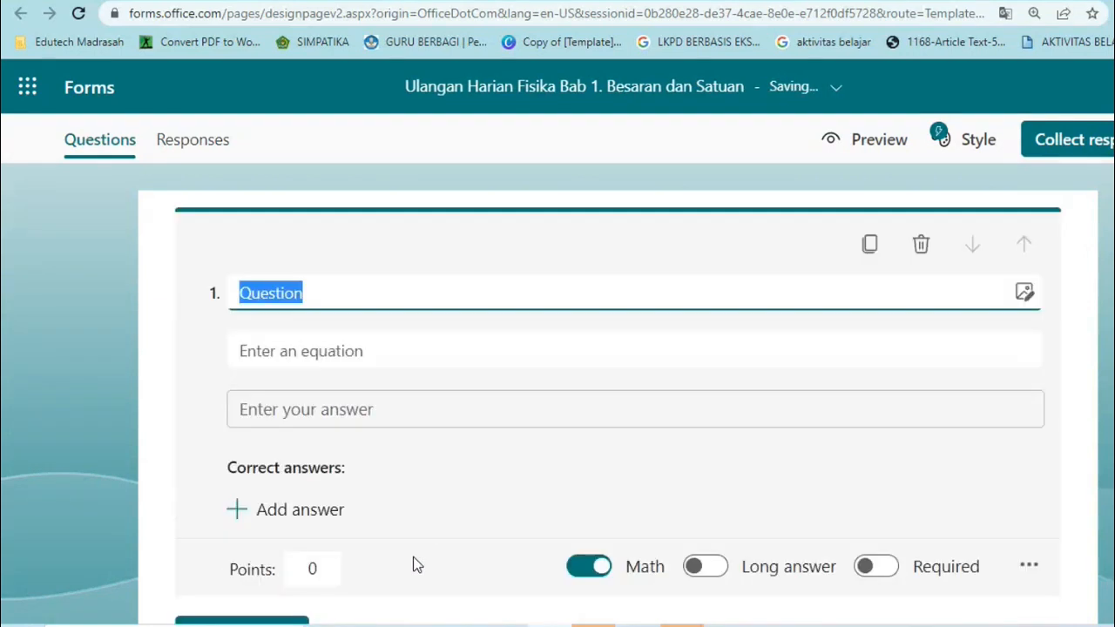
type("Nama")
left_click(705, 566)
left_click(588, 504)
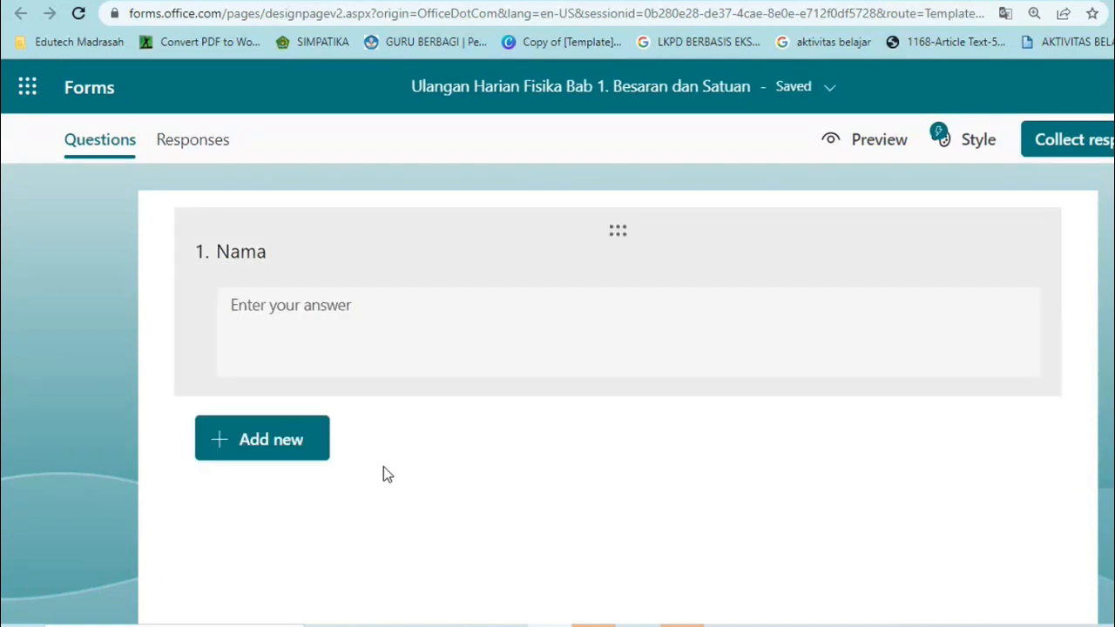
- Add a second Text question titled "Nomor Absen" below the "Nama" question
left_click(290, 453)
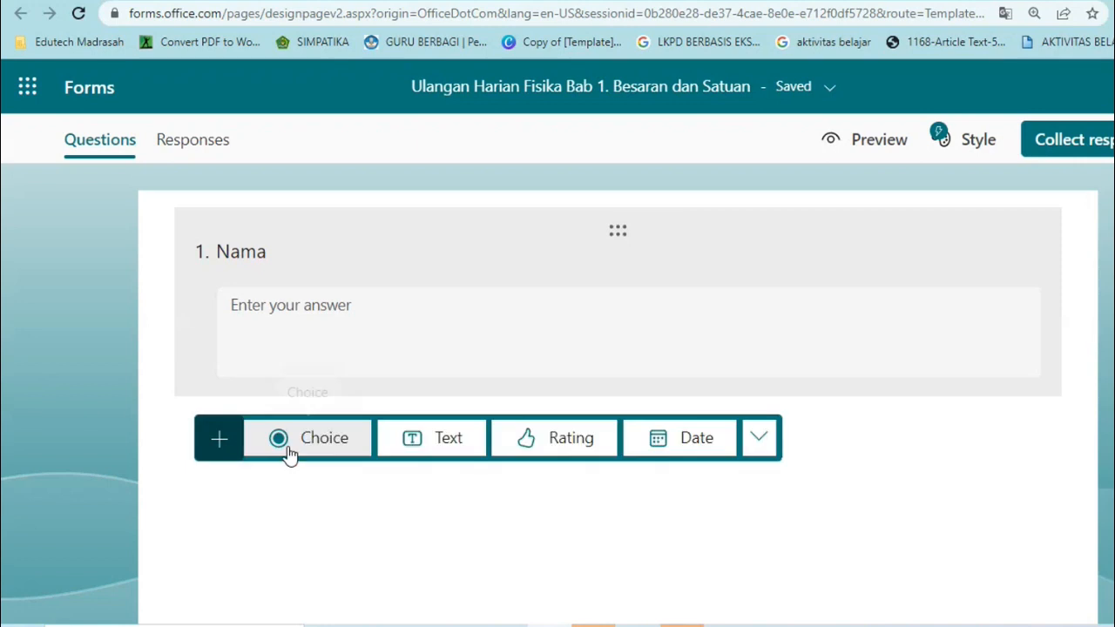
left_click(444, 442)
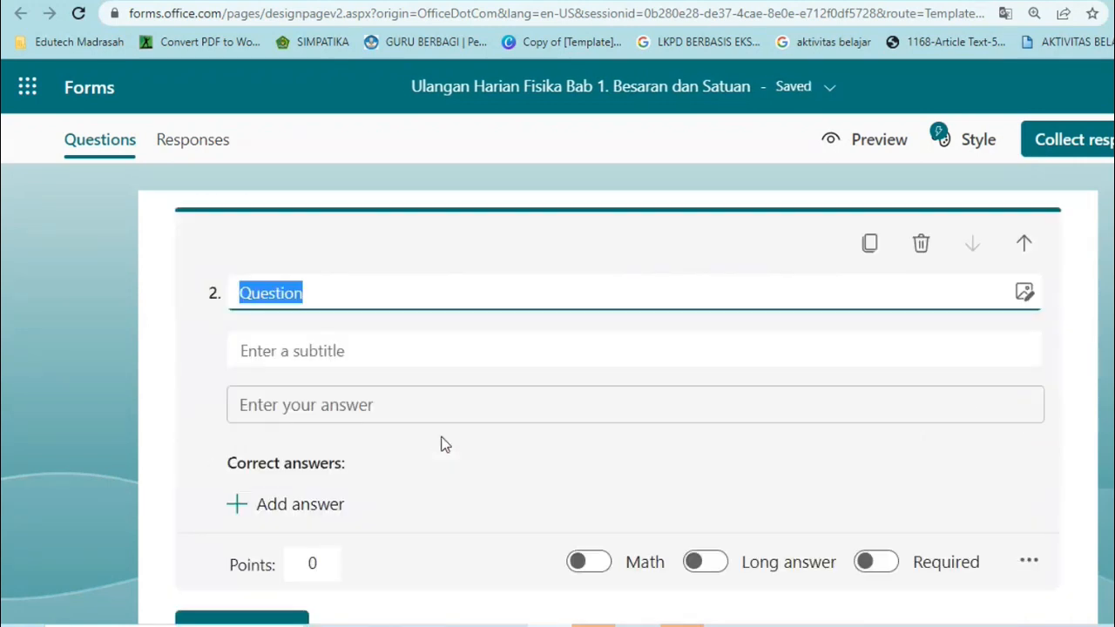
type("Nomor Absen")
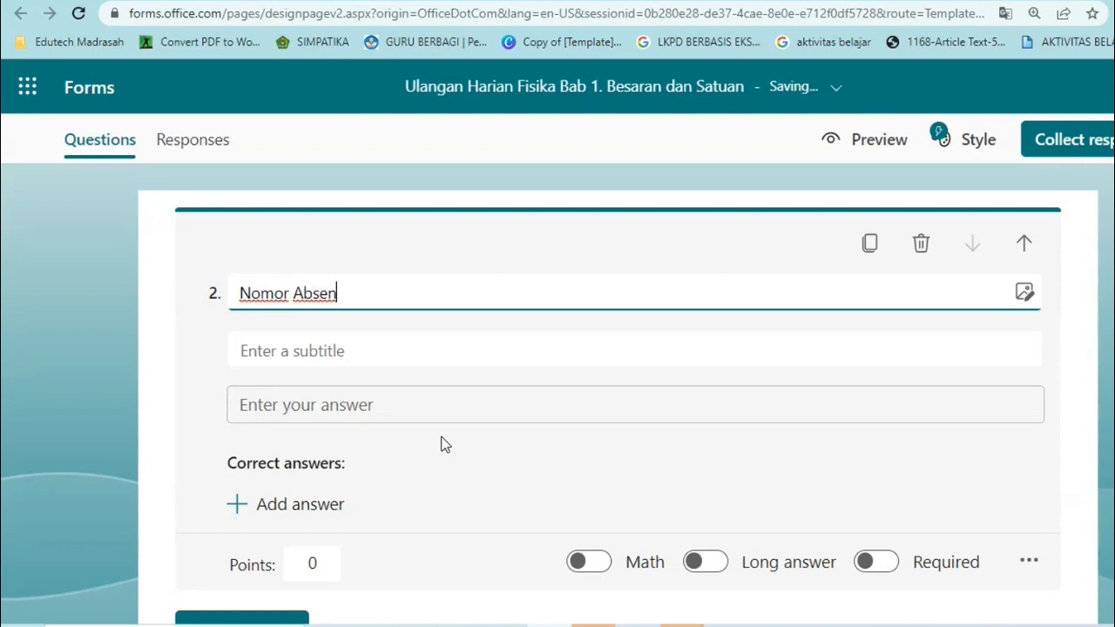
- Add a third Text question titled "Kelas" below "Nomor Absen"
left_click(319, 438)
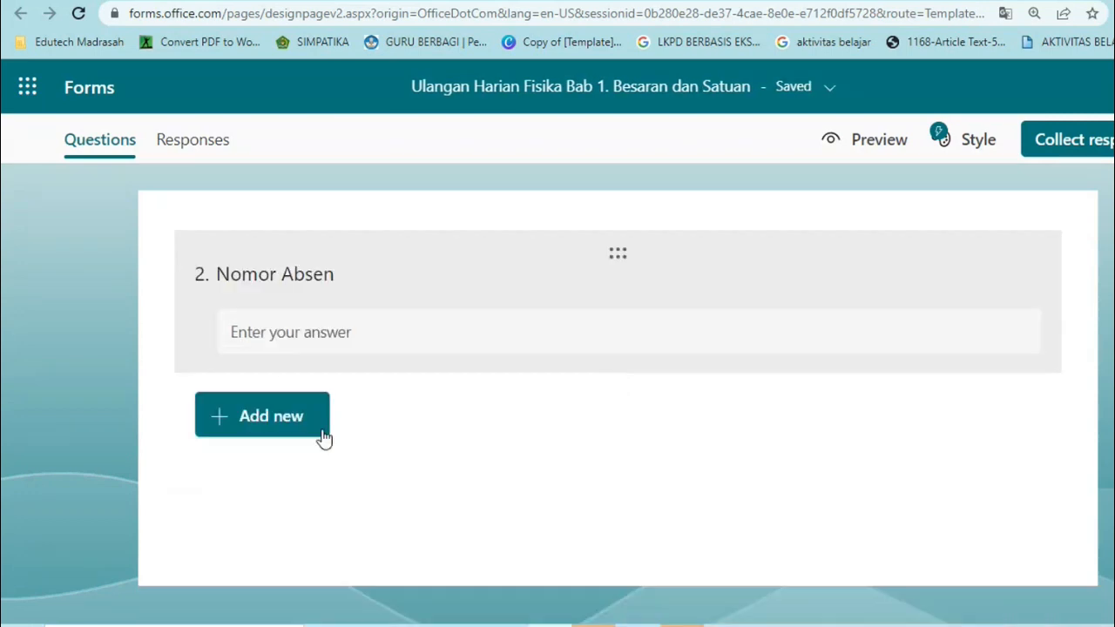
left_click(268, 422)
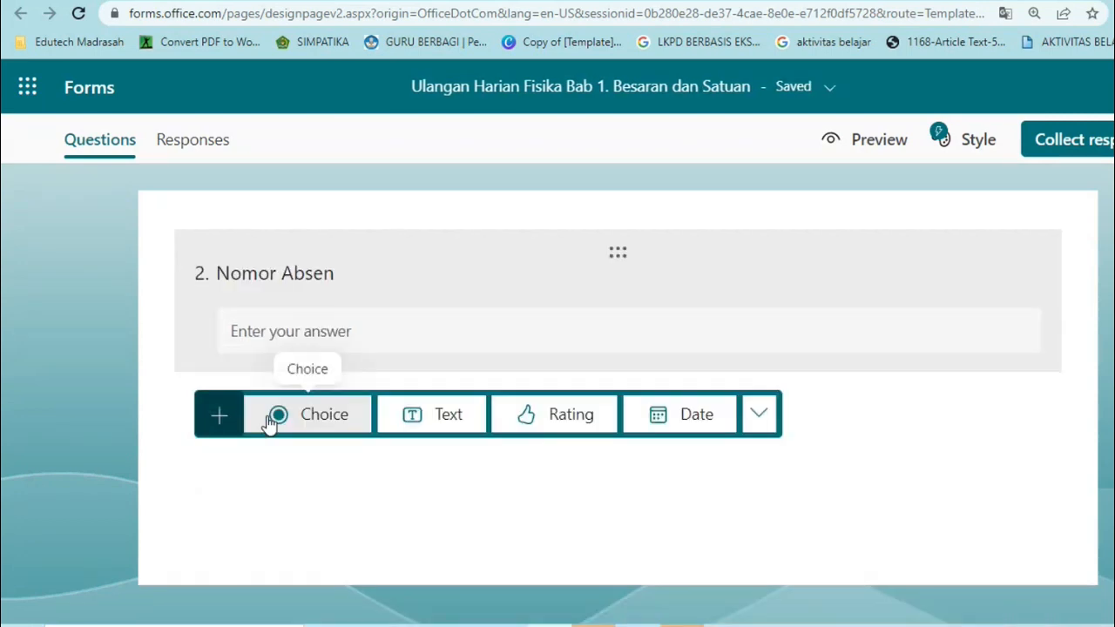
left_click(440, 407)
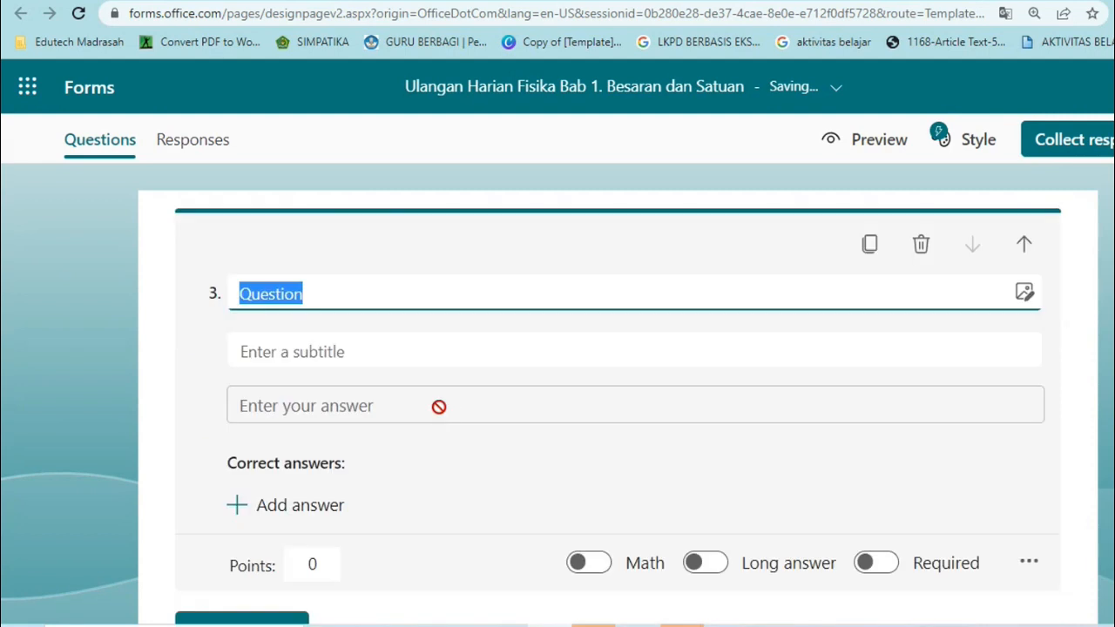
type("Kelas")
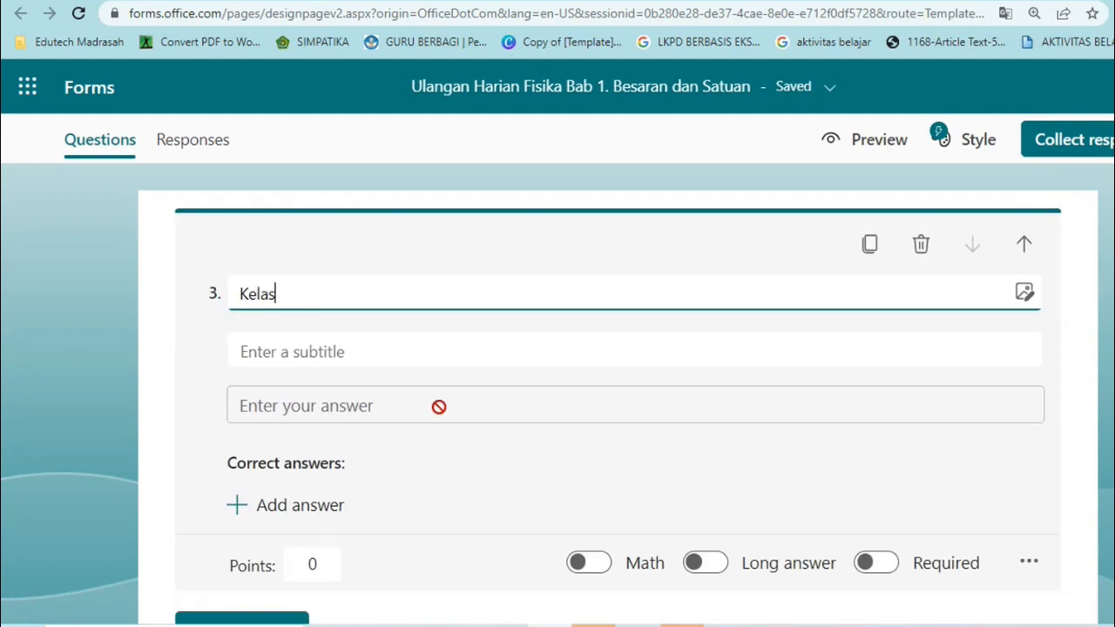
left_click(220, 466)
- Review the student identity questions "Nama", "Nomor Absen" and "Kelas" in the quiz
left_click(273, 423)
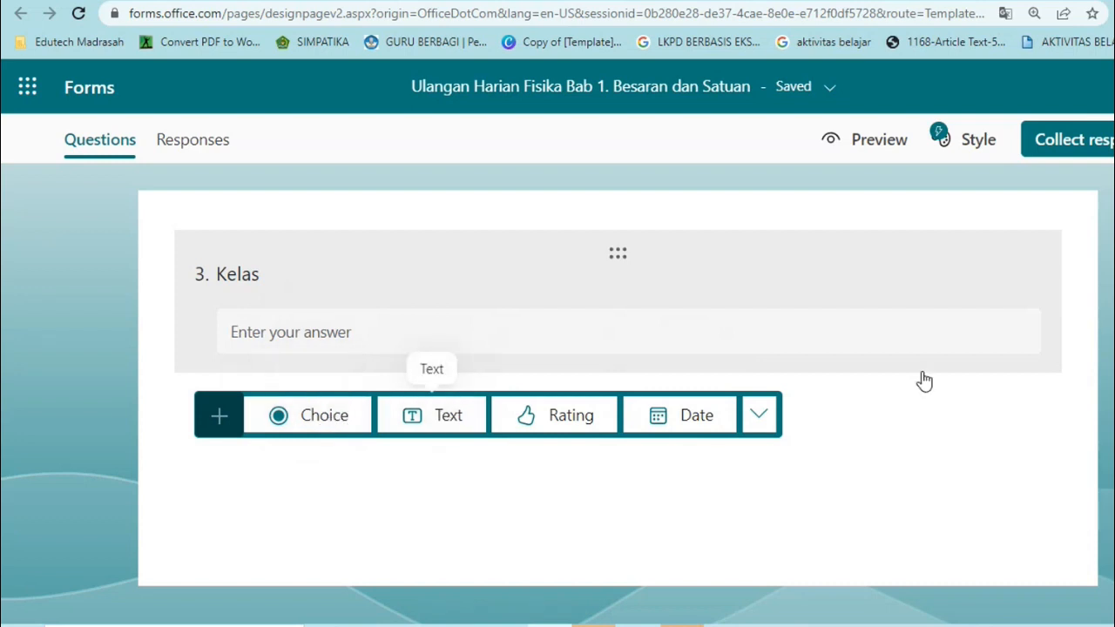
scroll(557, 392, "up", 4)
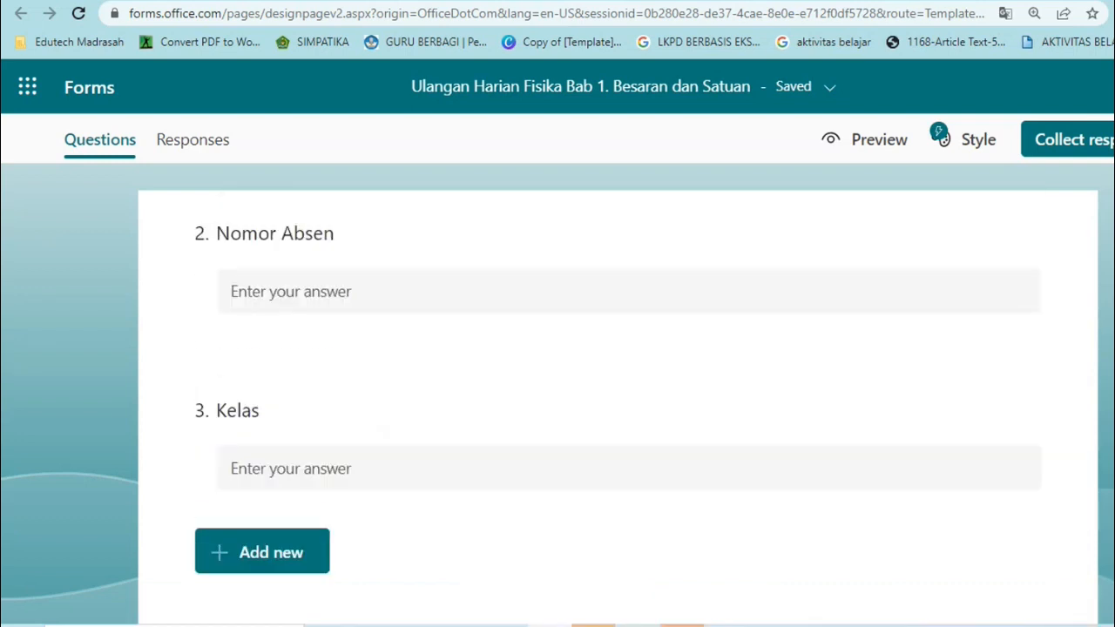
scroll(557, 392, "up", 1)
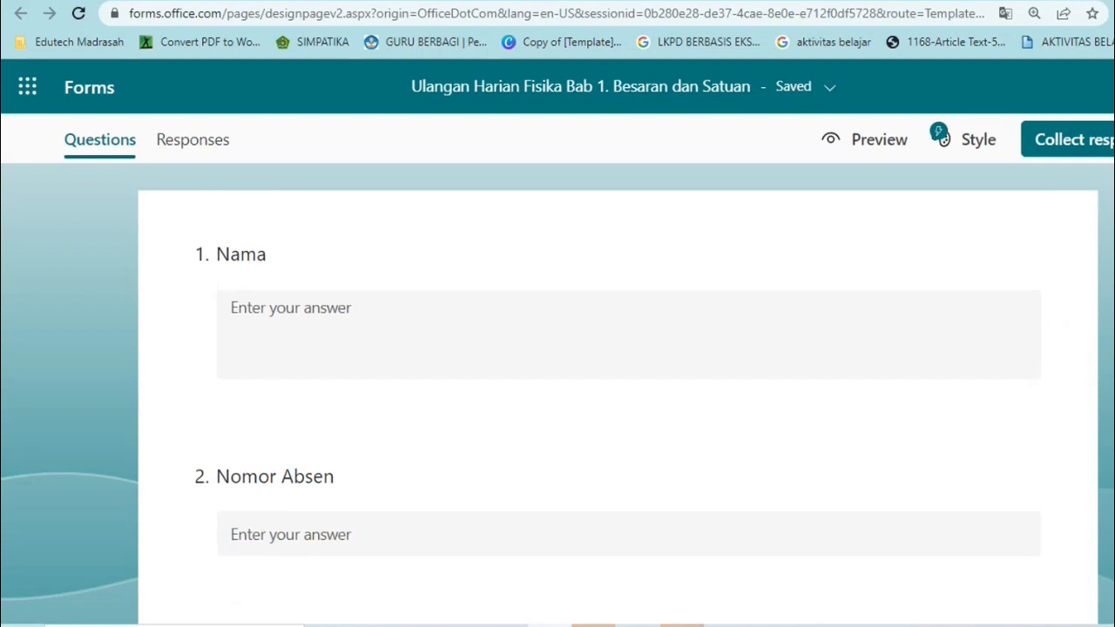
scroll(558, 392, "up", 2)
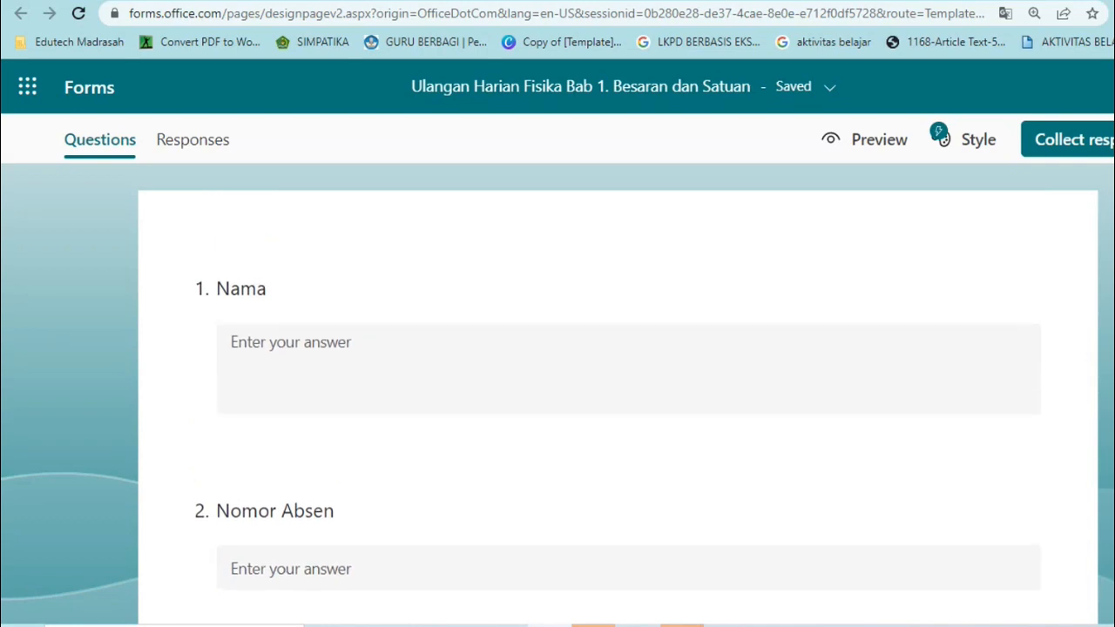
scroll(557, 392, "down", 3)
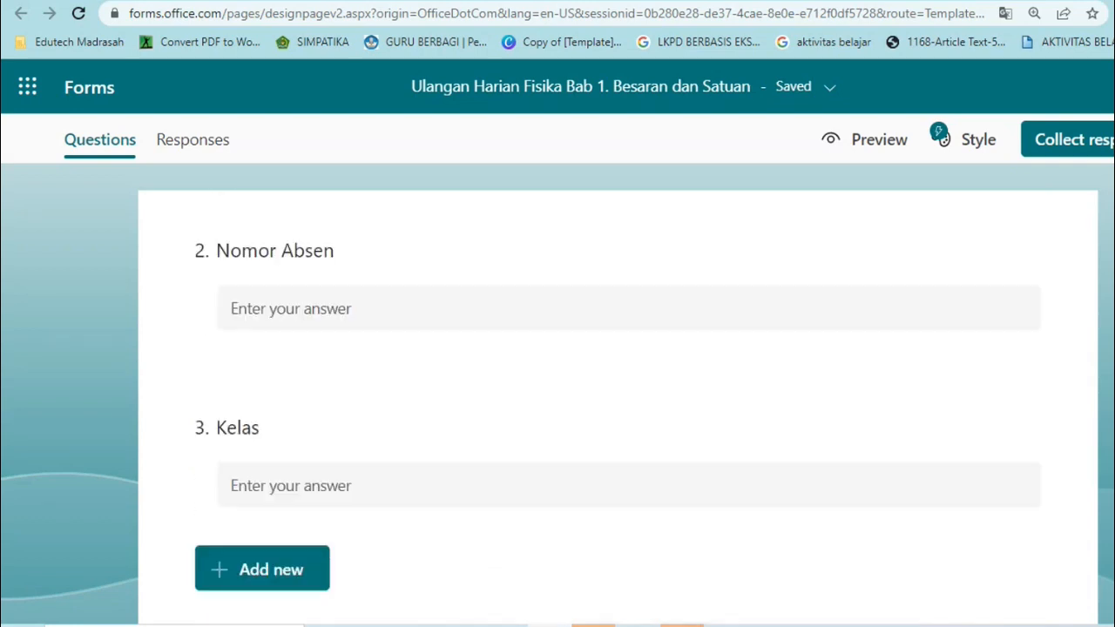
scroll(610, 392, "down", 1)
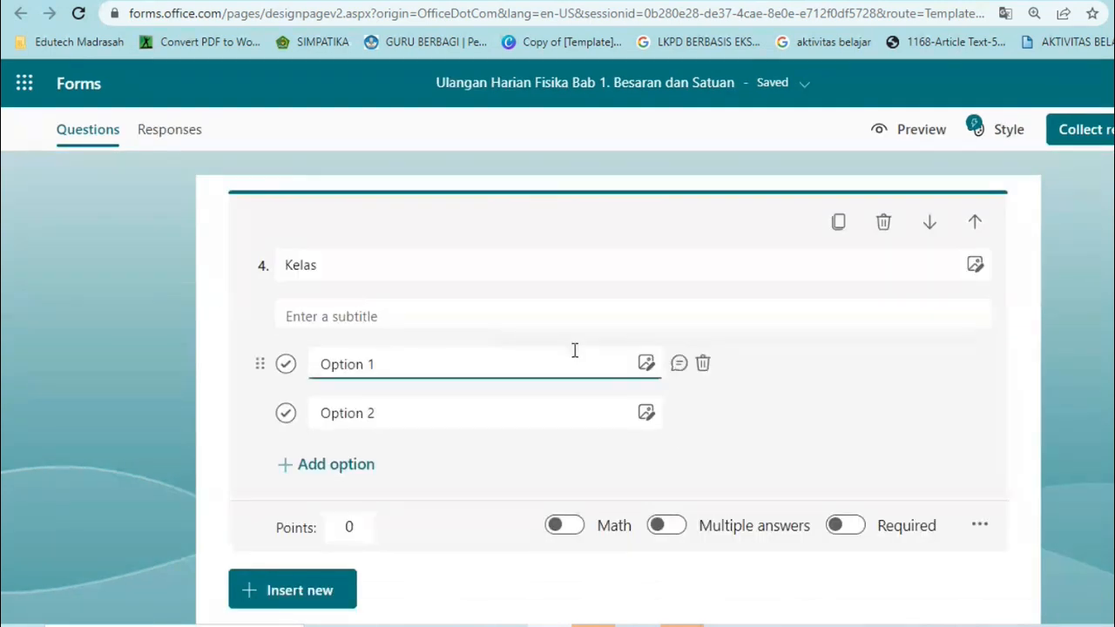
- Make the Choice question "Kelas" a drop-down with the options X.1, X.2, X.3 and X.4
left_click(979, 527)
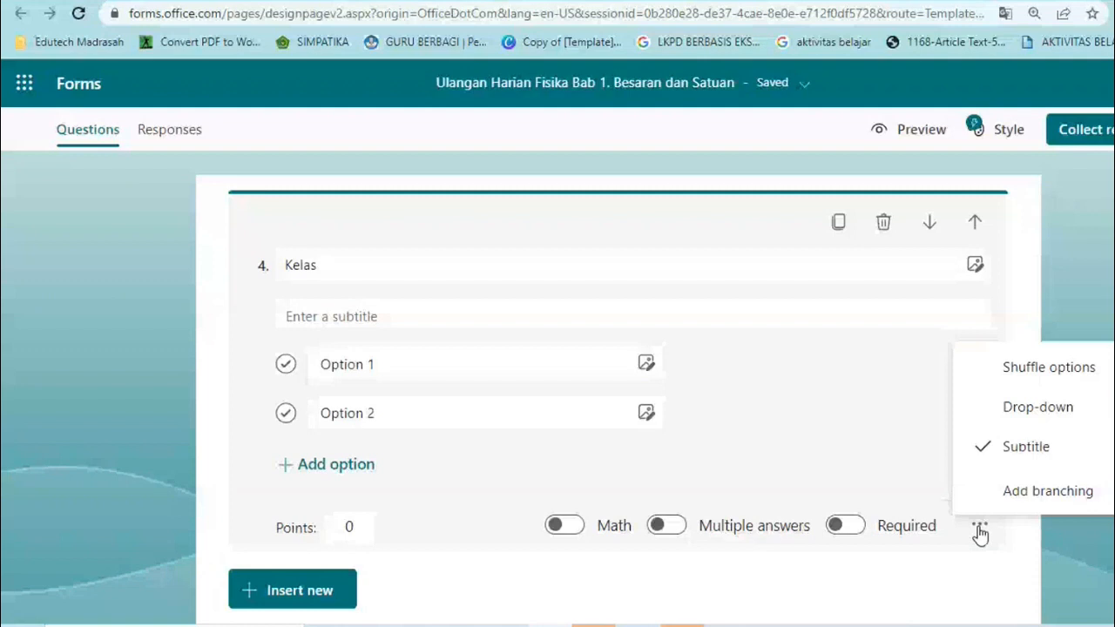
left_click(1008, 418)
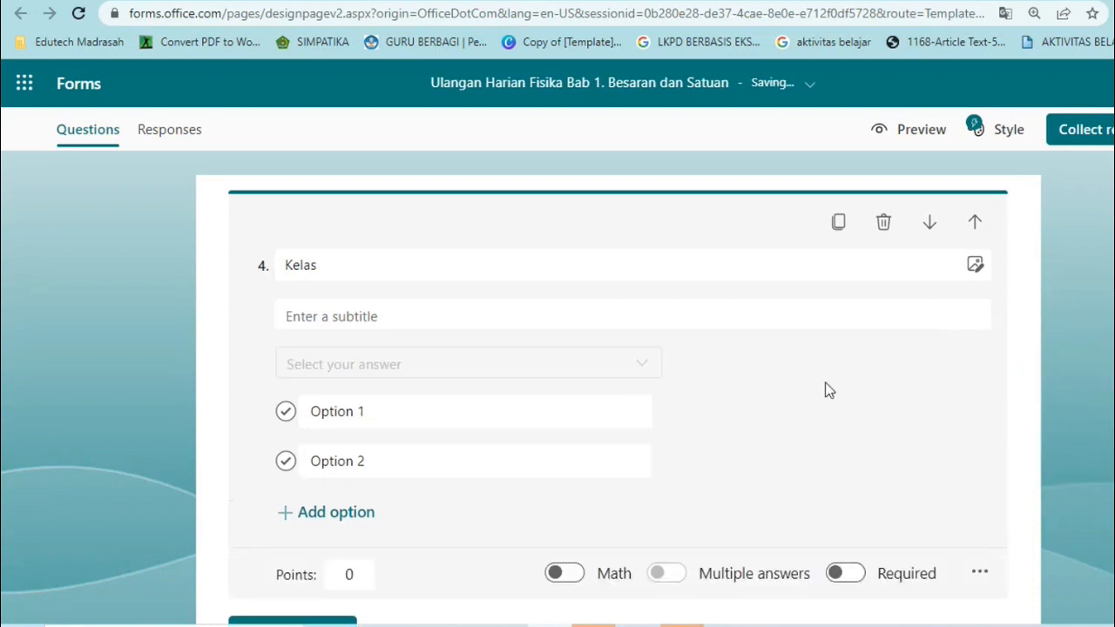
left_click(396, 421)
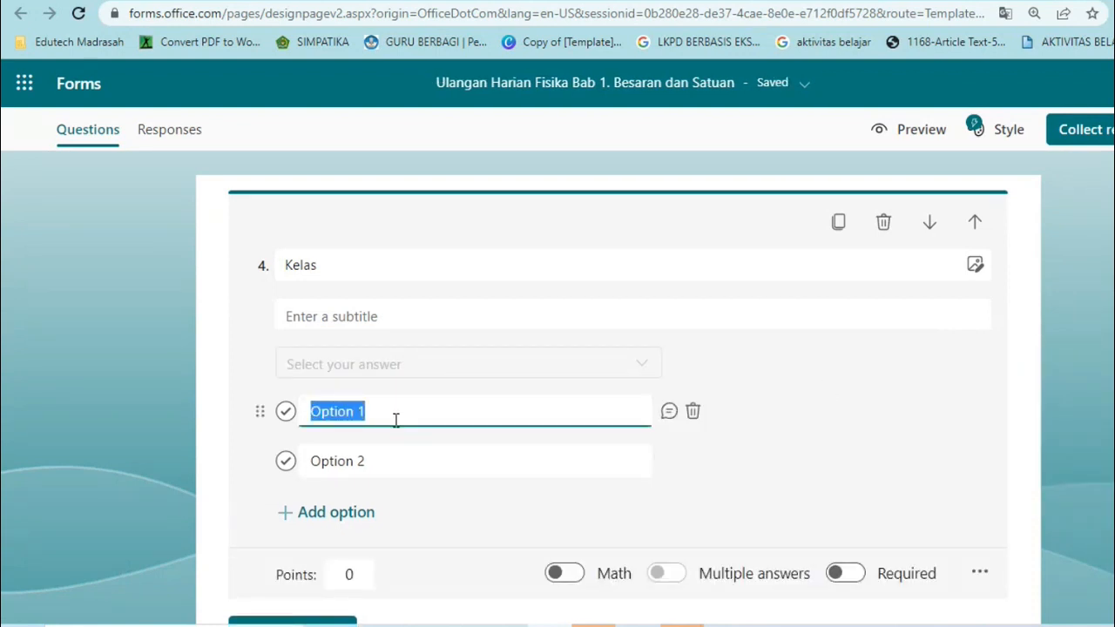
type("X.1")
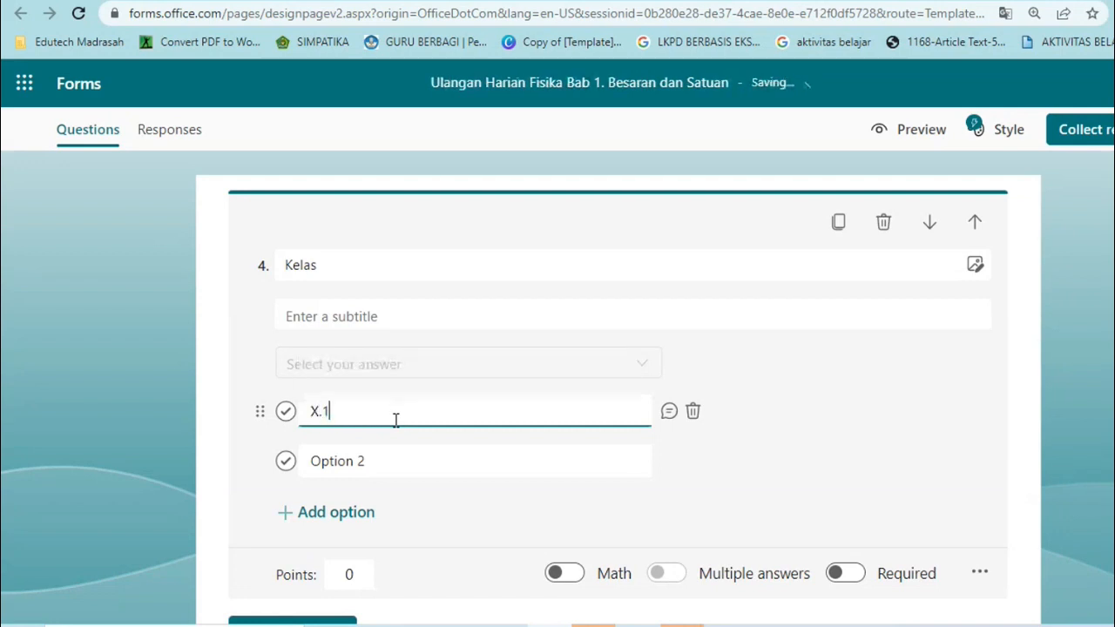
left_click(318, 463)
type("X.2")
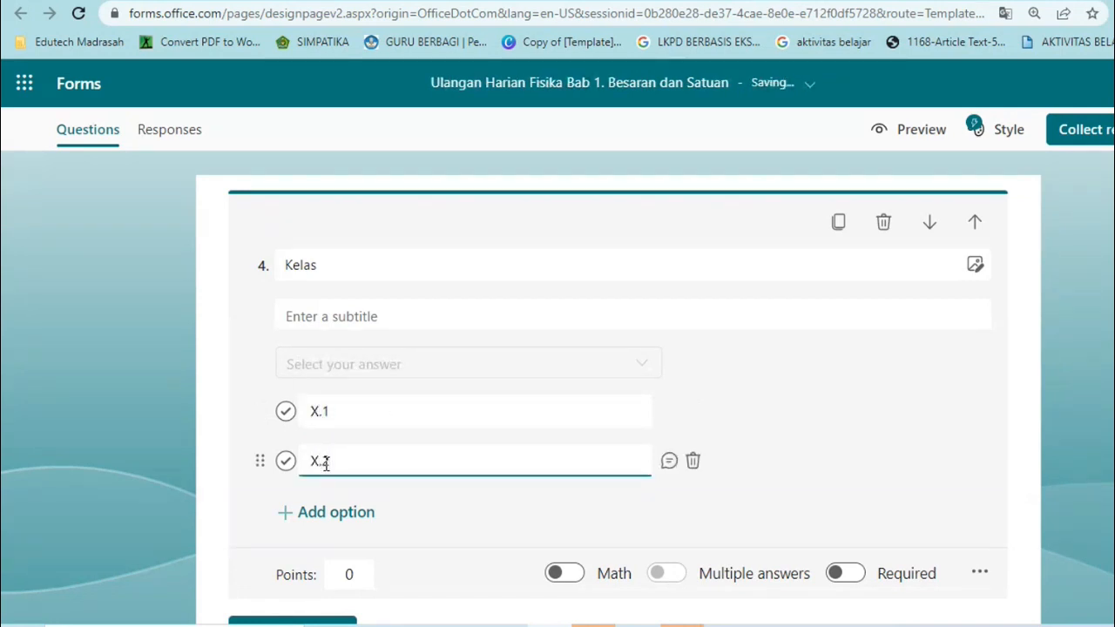
left_click(339, 517)
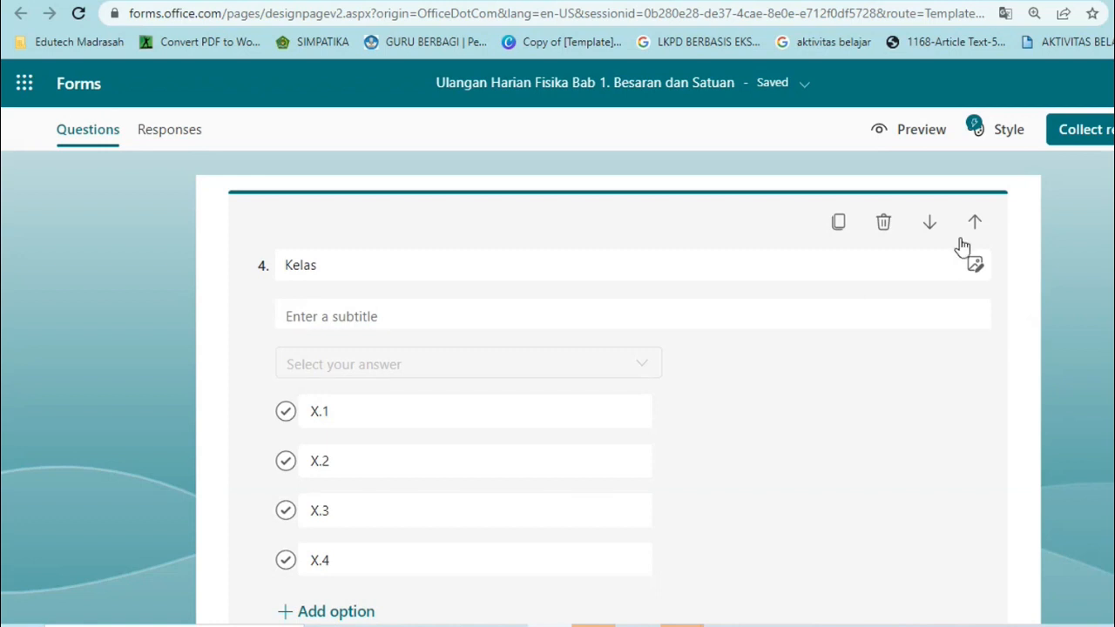
left_click(1026, 249)
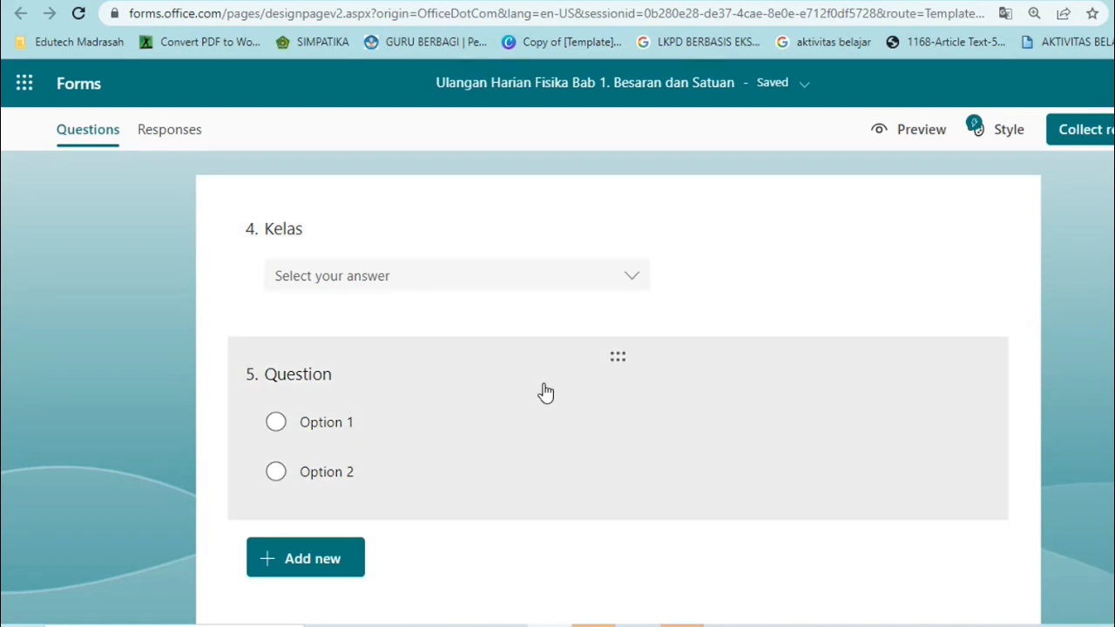
- Title the fifth question, a Choice question, "Yang termasuk besaran pokok adalah"
left_click(541, 394)
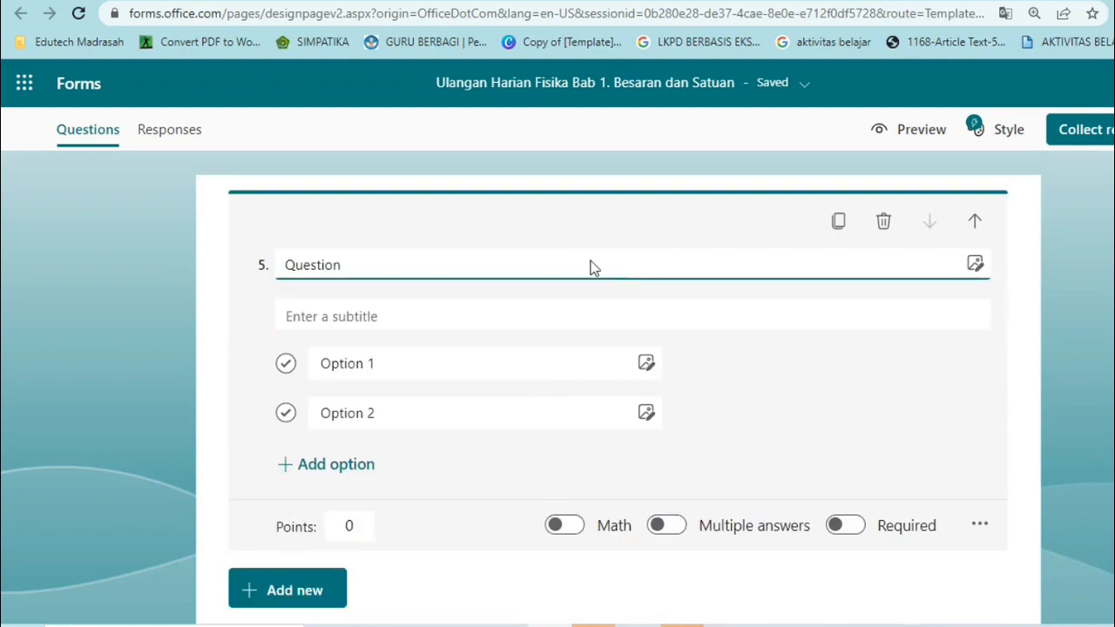
left_click(590, 261)
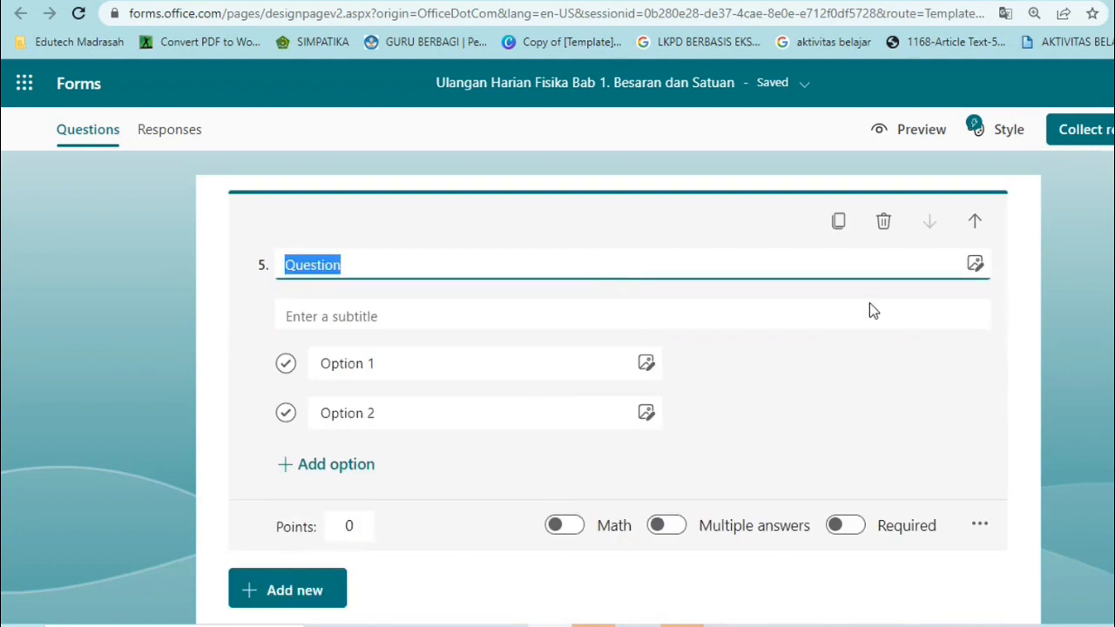
key("BackSpace")
type("Yang termasuk b")
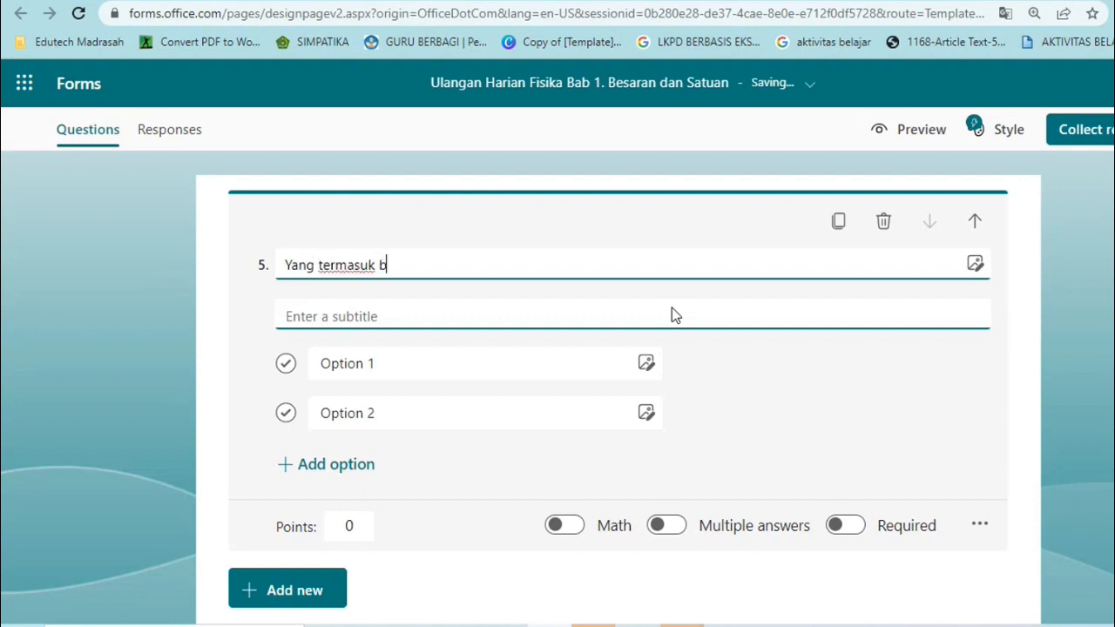
type("esaran poko ")
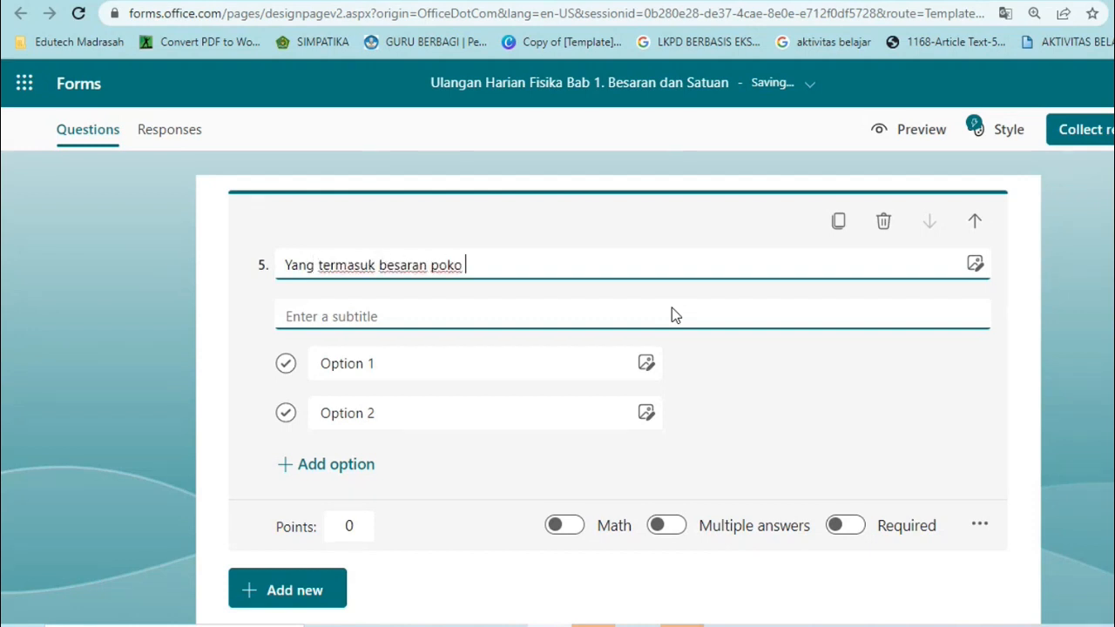
type("kadalah")
- Give the fifth question the answer options panjang, kecepatan, percepatan, gaya and perpindahan
left_click(386, 360)
type("panjang")
left_click(346, 417)
type("m")
type("ecepatan")
key("Return")
type("percepatan")
key("Return")
type("gay")
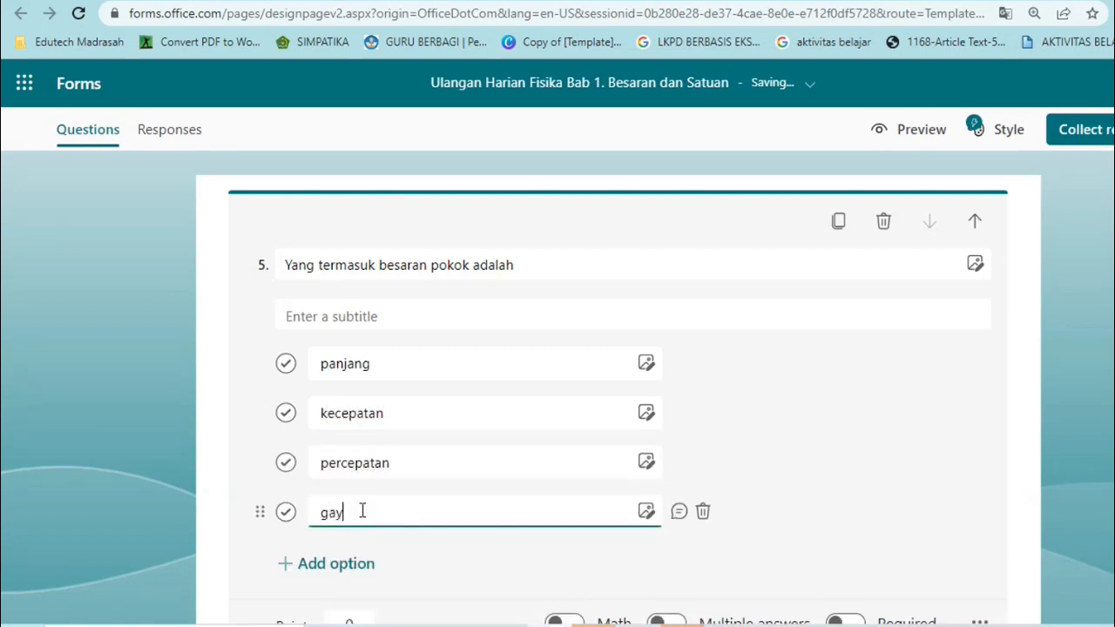
type("a")
key("Return")
type("p")
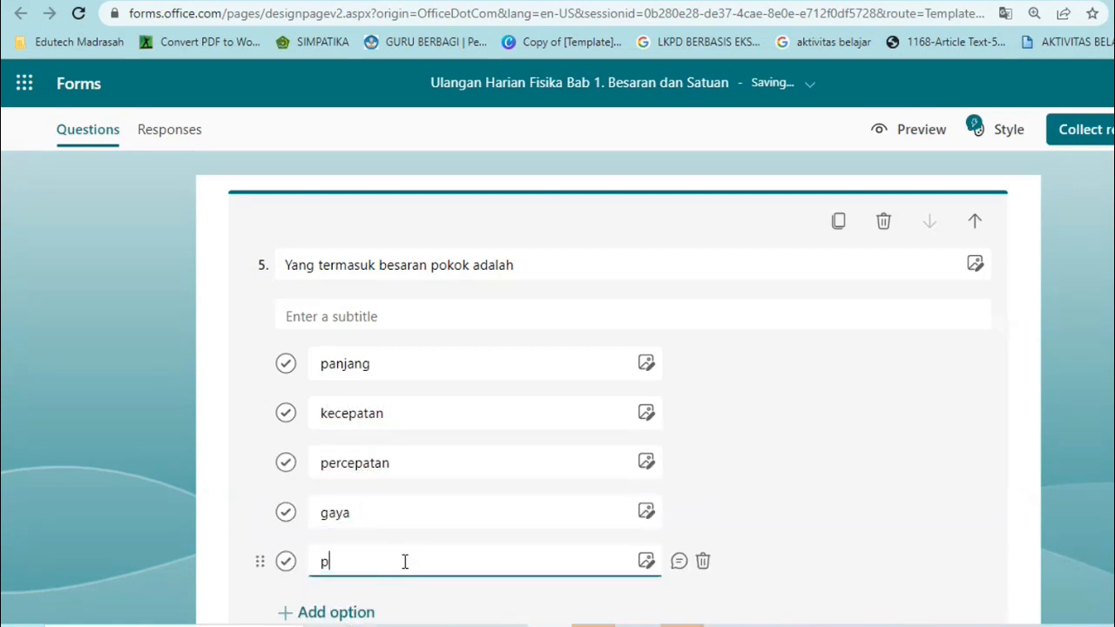
type("erpinda")
left_click(529, 411)
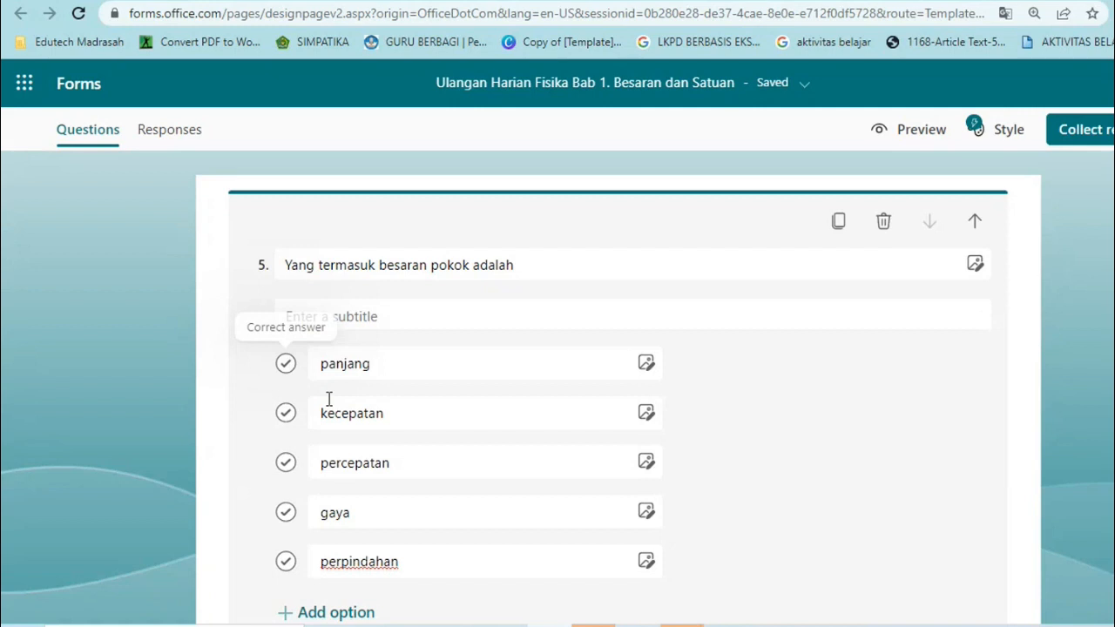
- Mark "panjang" as the correct answer of the fifth question and close its editing
left_click(286, 366)
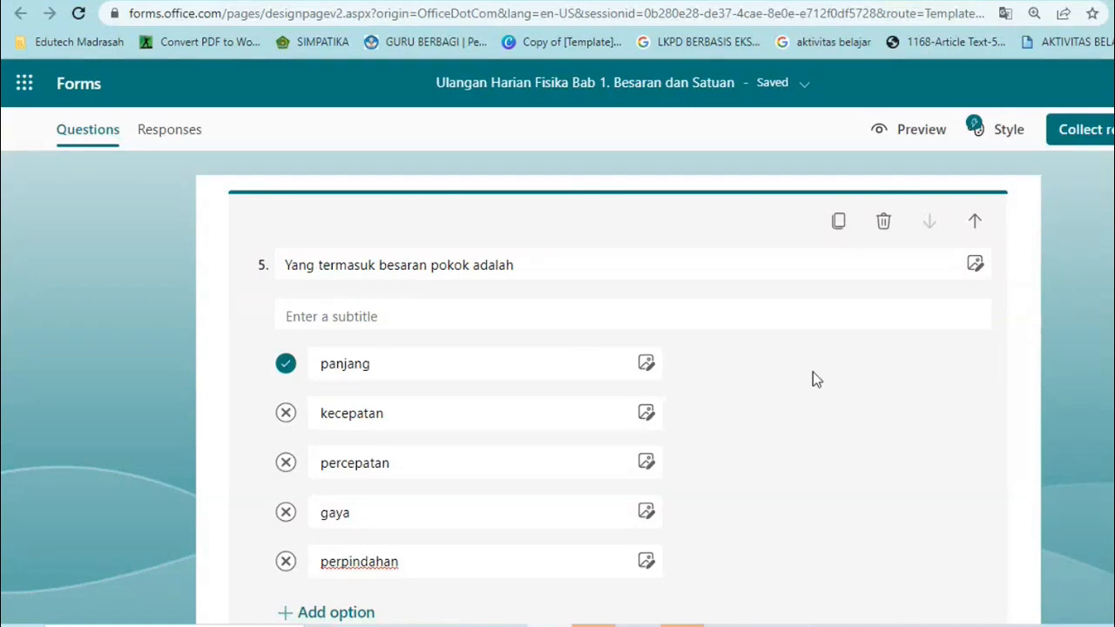
scroll(619, 400, "down", 2)
left_click(831, 426)
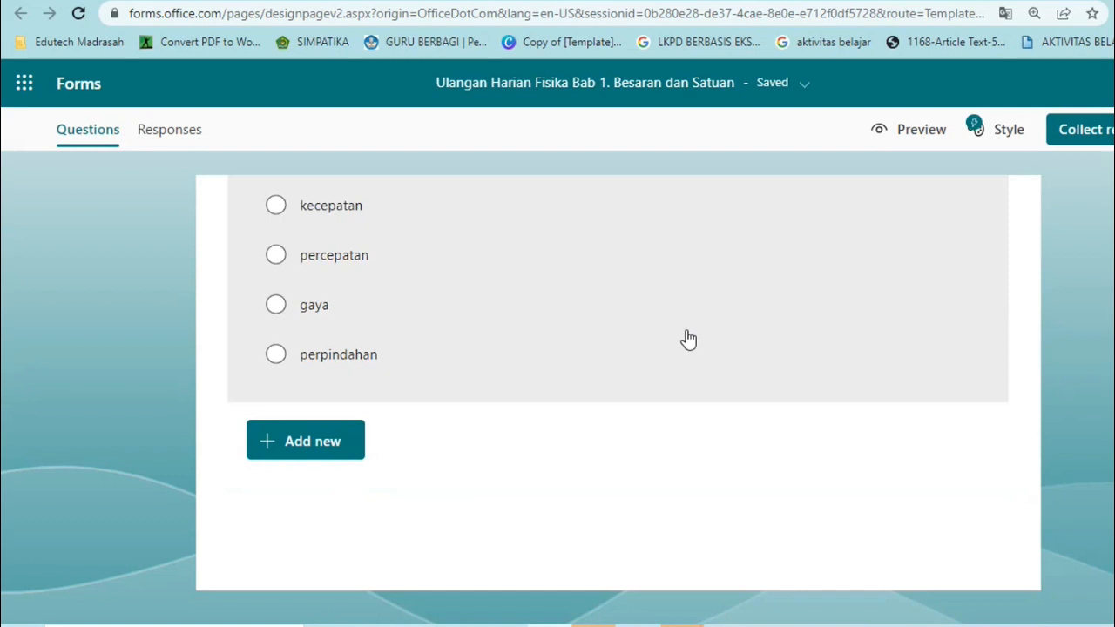
- Add a sixth question of type Choice titled "Gambar berikut yang benar adalah"
left_click(324, 446)
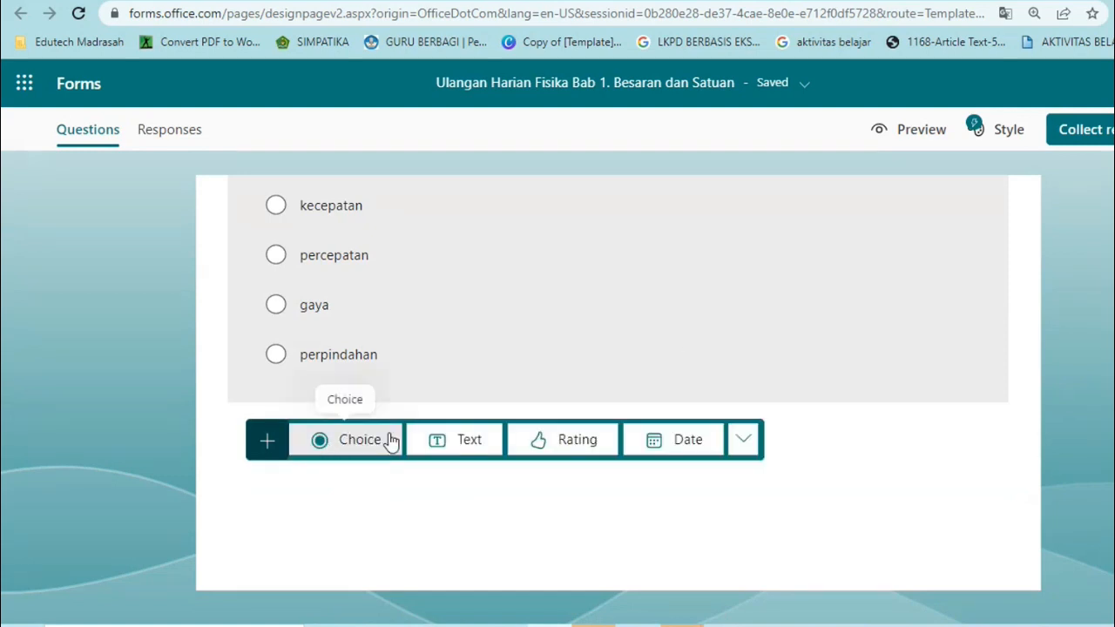
left_click(356, 442)
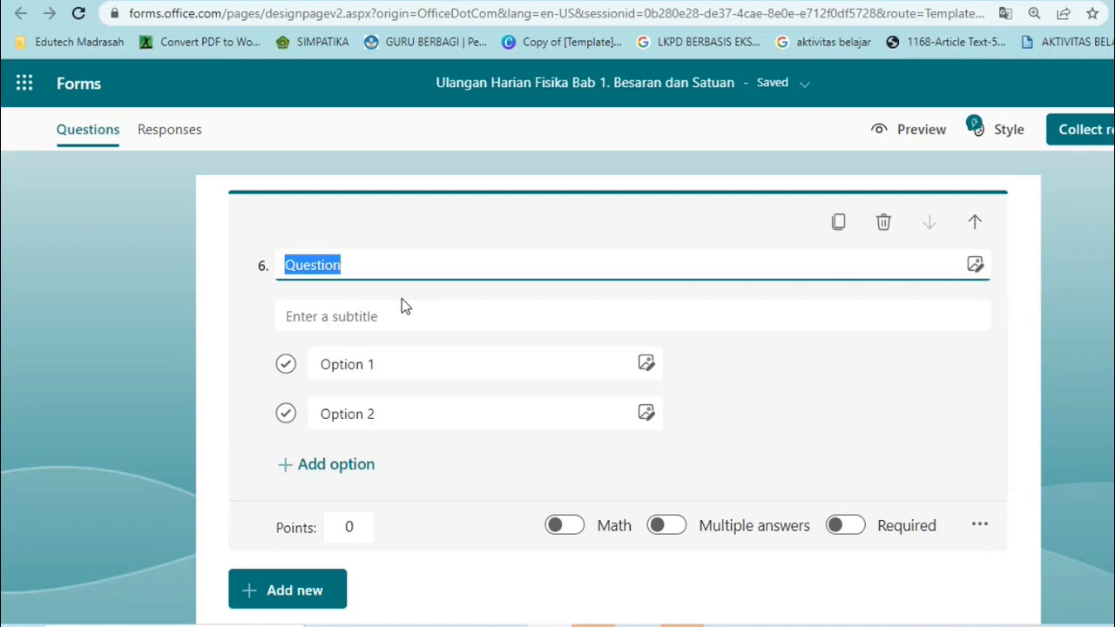
type("Gambar berikut yang benar adalah")
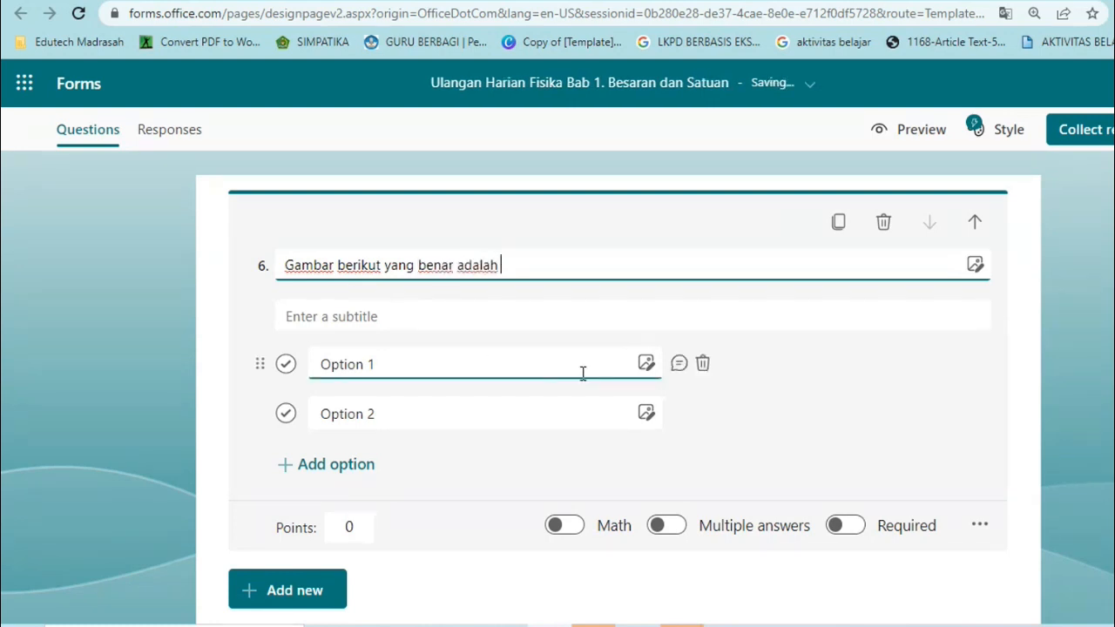
- Upload the graph image "3" from the PICTURES folder to Option 1 of the sixth question
left_click(645, 364)
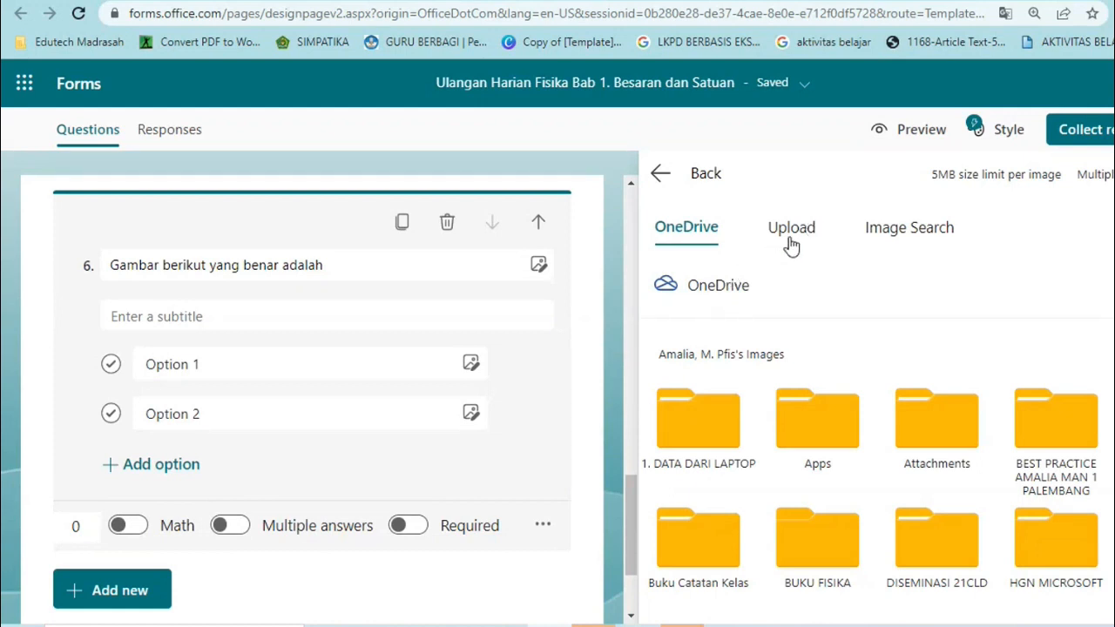
left_click(894, 243)
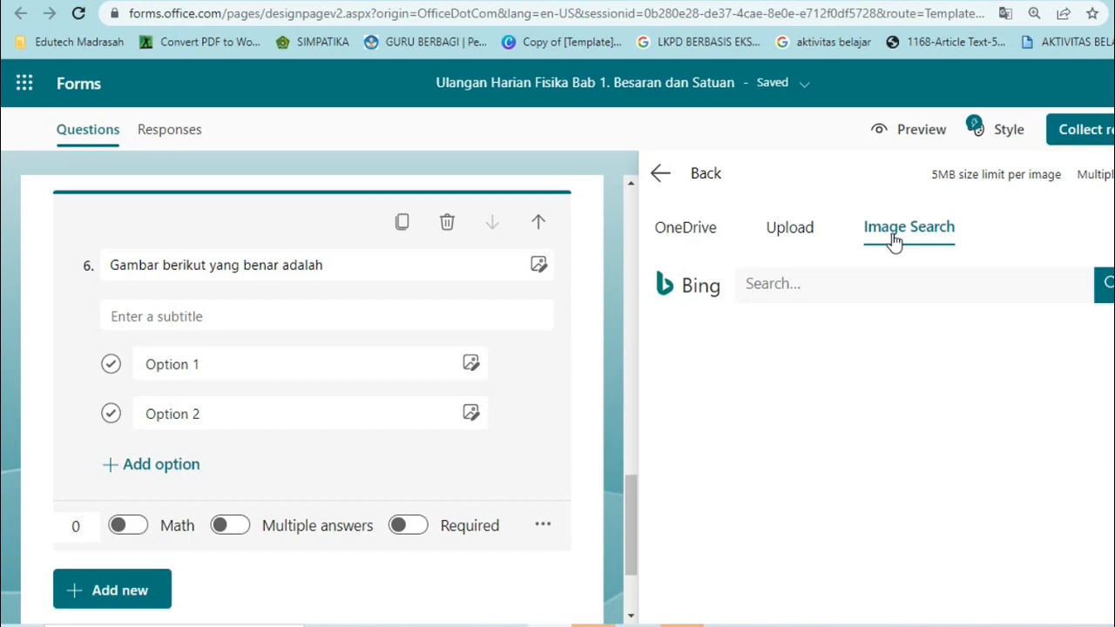
left_click(797, 232)
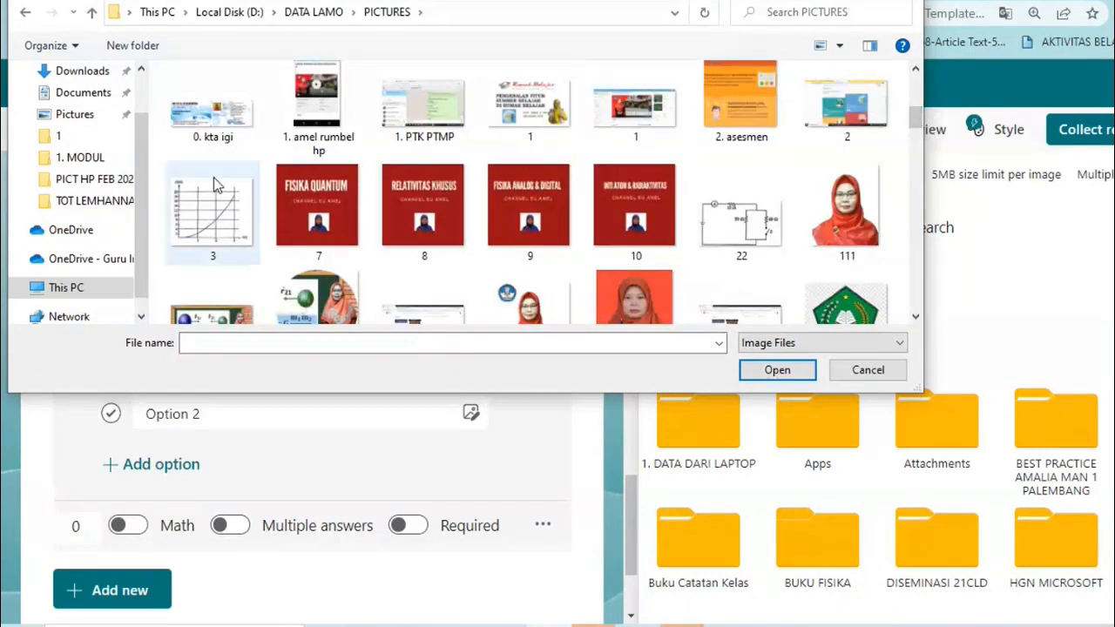
left_click(213, 216)
left_click(754, 377)
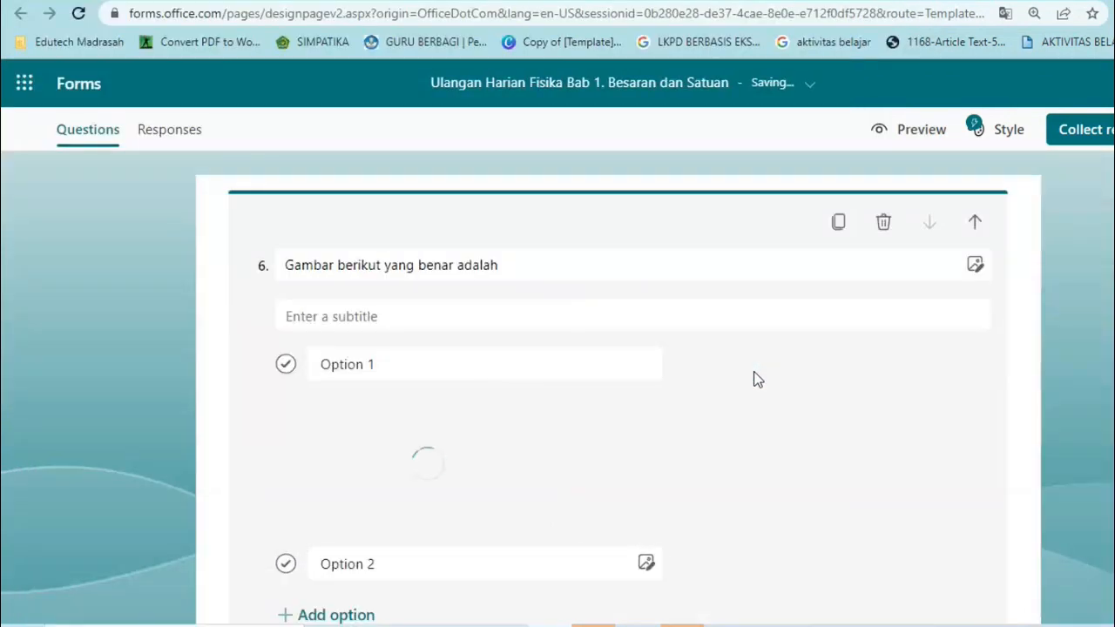
mouse_move(504, 411)
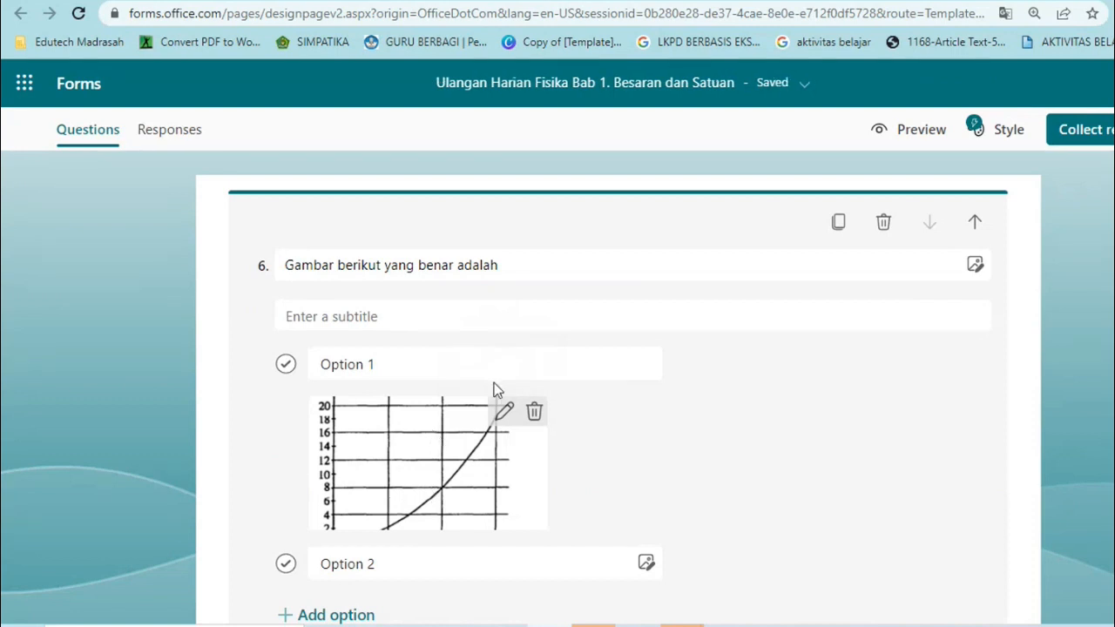
- Rename Option 1 of the sixth question to "gambar A"
left_click(434, 376)
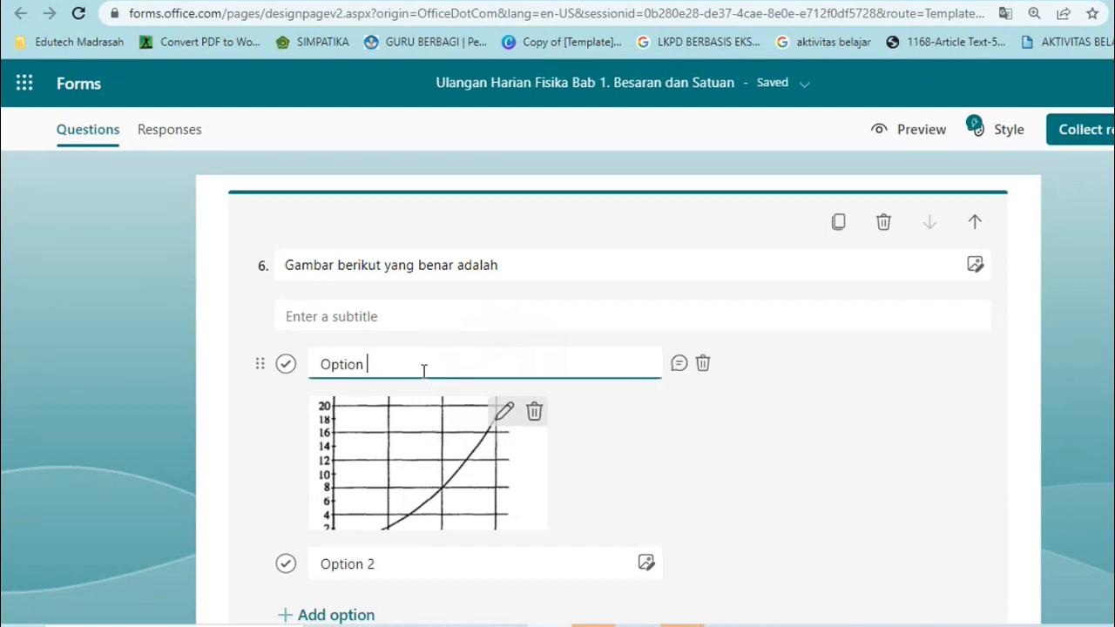
key("BackSpace")
key("BackSpace")
key("BackSpace")
key("BackSpace")
key("BackSpace")
key("BackSpace")
type("gambar A")
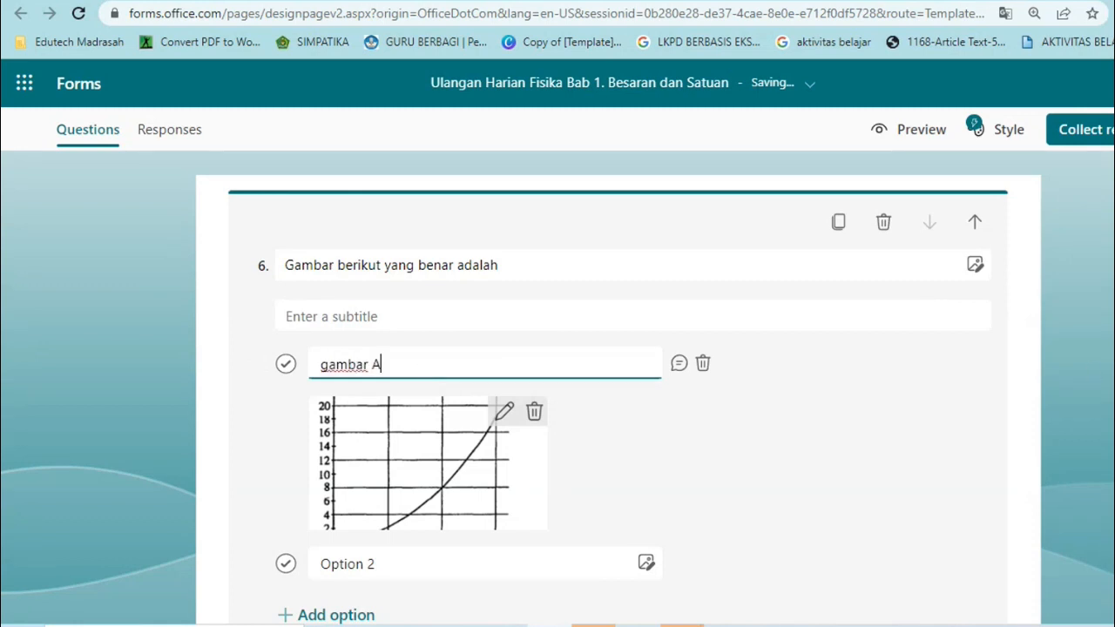
left_click(573, 475)
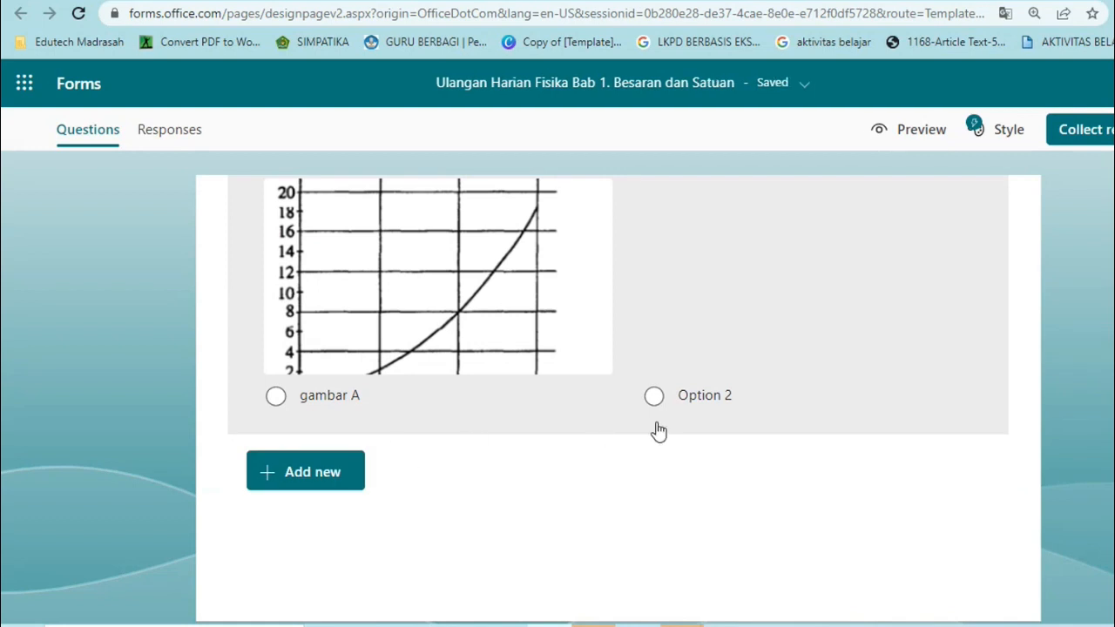
- Rename Option 2 of the sixth question to "gambar B"
left_click(688, 405)
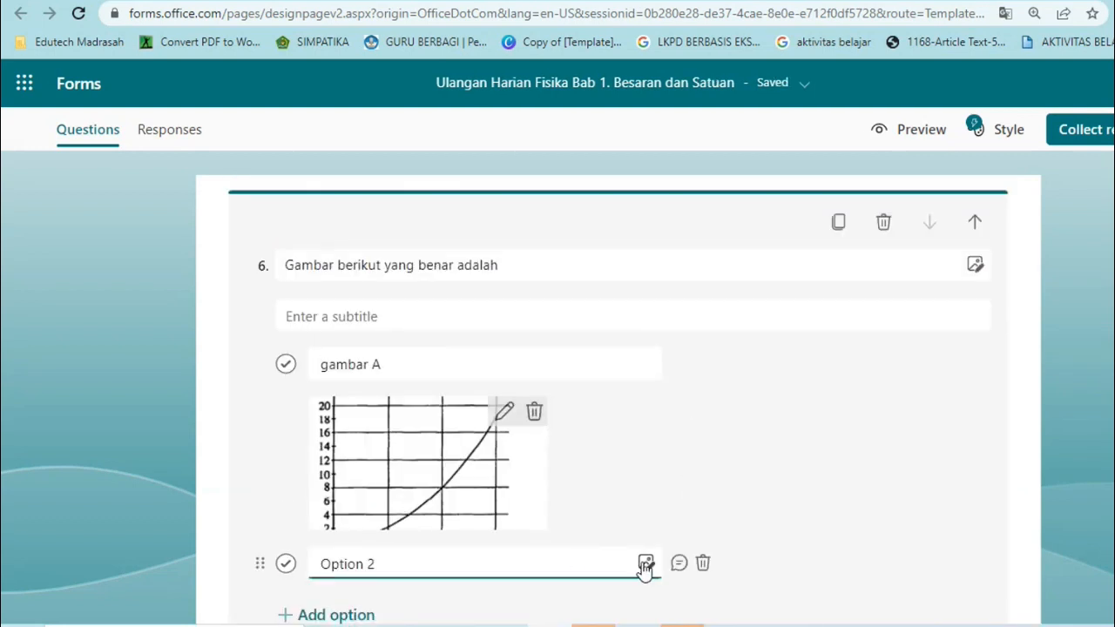
left_click(486, 558)
type("gambar b")
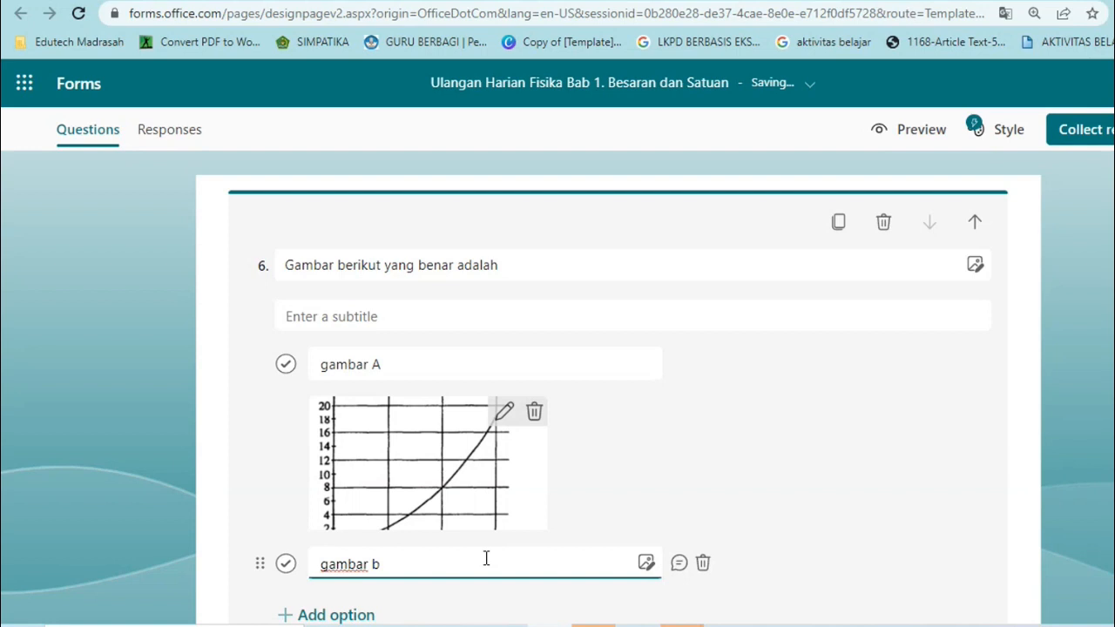
- Upload the circuit image "HK. II KIRCHHOFF" from the PICTURES folder to option "gambar B"
left_click(645, 563)
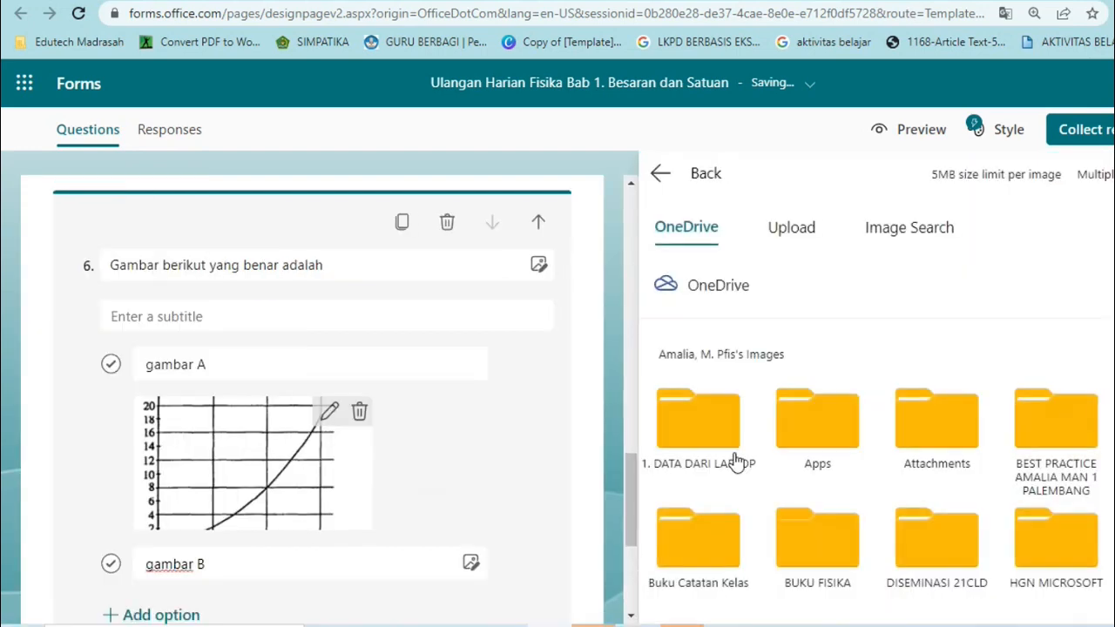
left_click(775, 234)
scroll(914, 104, "down", 3)
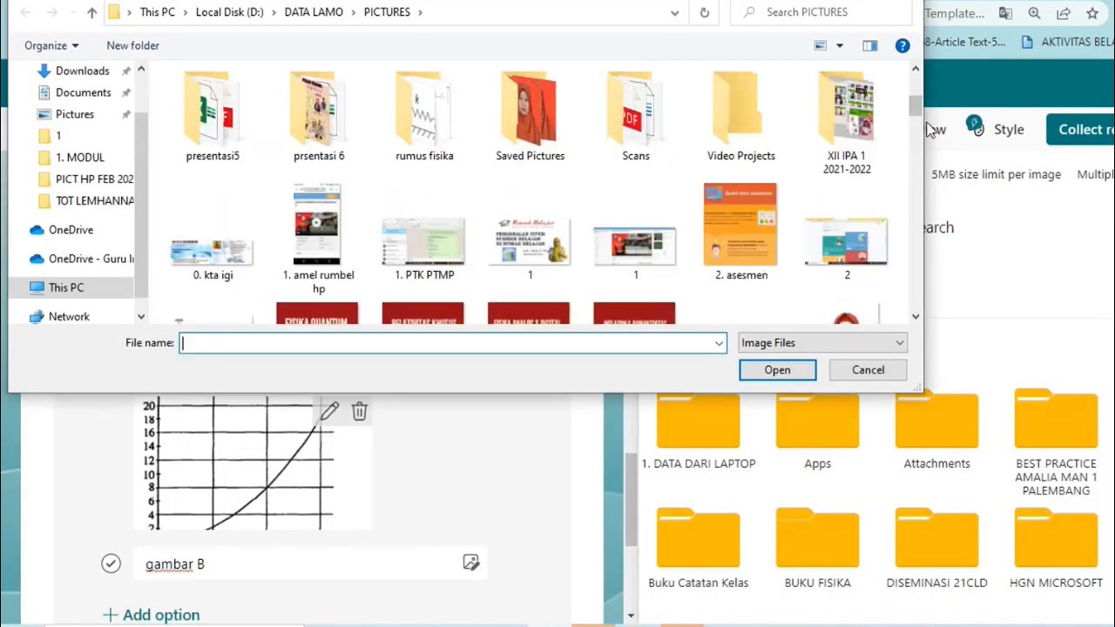
scroll(919, 129, "down", 3)
scroll(917, 139, "down", 3)
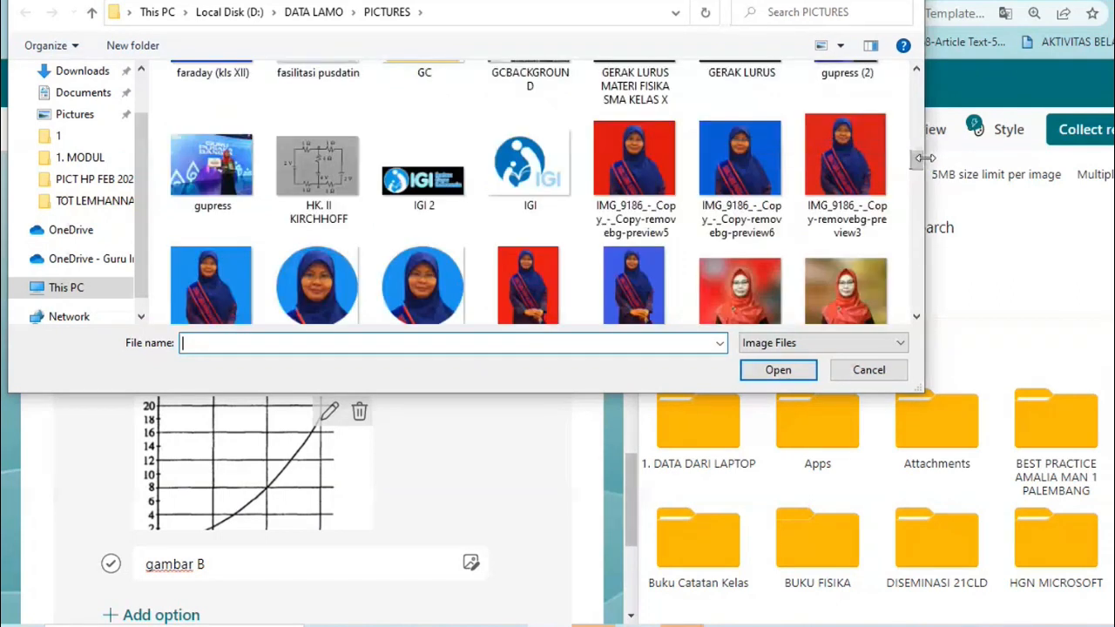
left_click(317, 166)
left_click(760, 374)
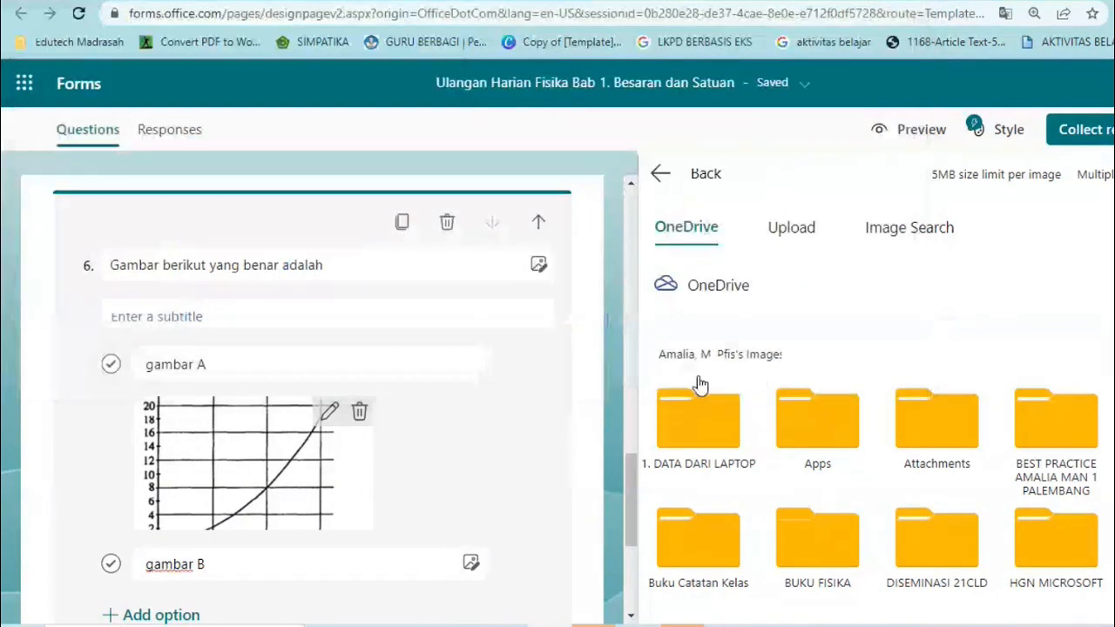
scroll(505, 601, "down", 1)
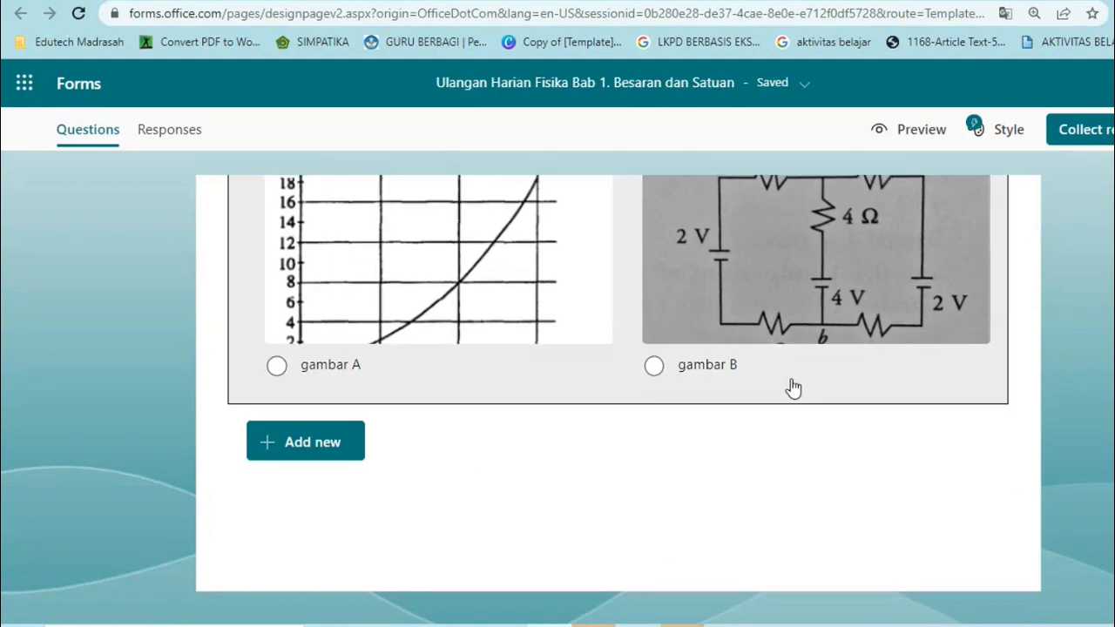
- Reopen the sixth question and add a third answer option named "gambar C"
left_click(792, 385)
scroll(1007, 426, "down", 5)
left_click(1080, 336)
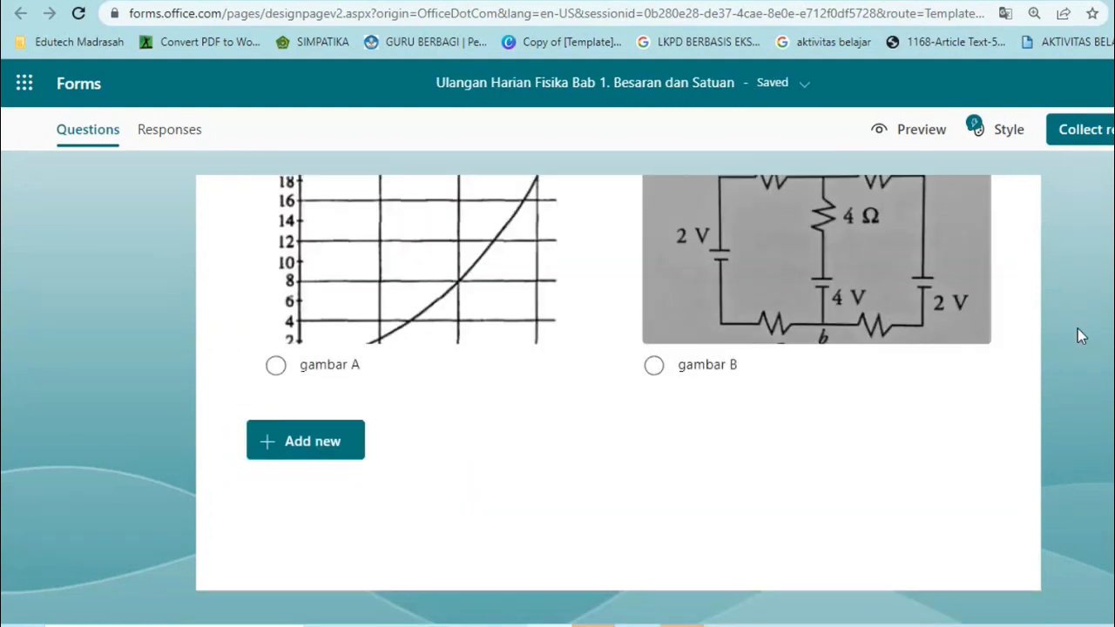
left_click(883, 381)
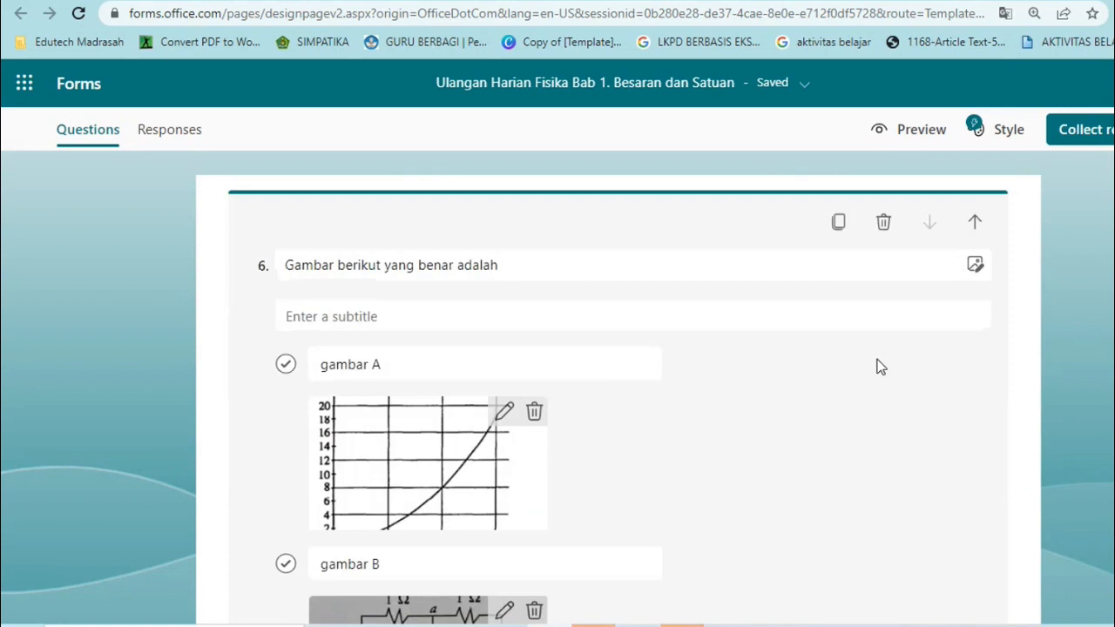
scroll(880, 367, "down", 5)
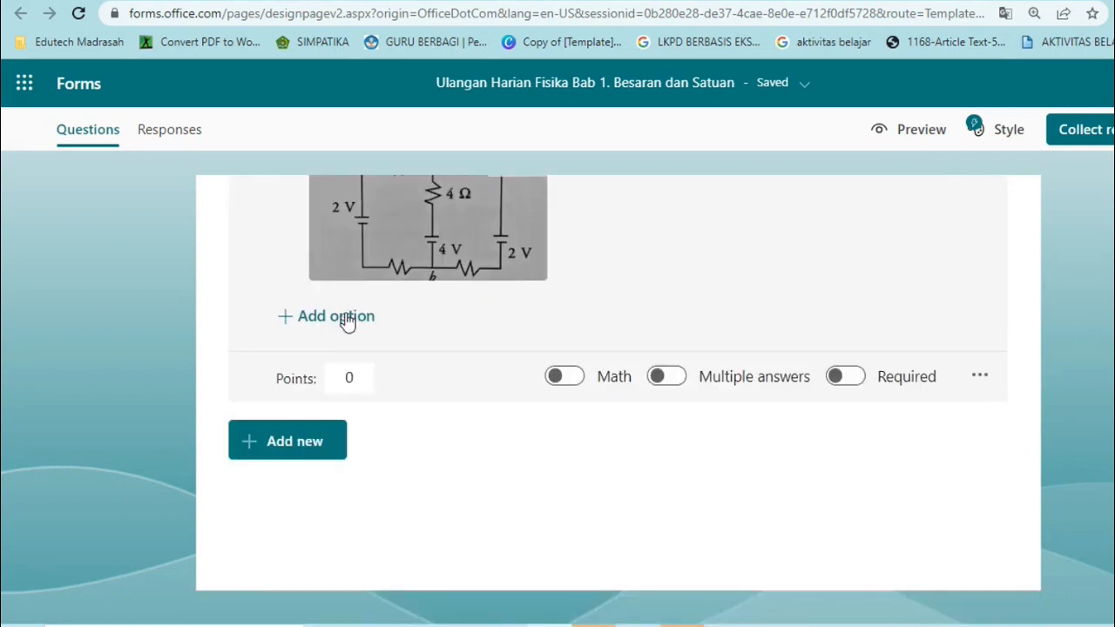
left_click(346, 319)
type("gambar C")
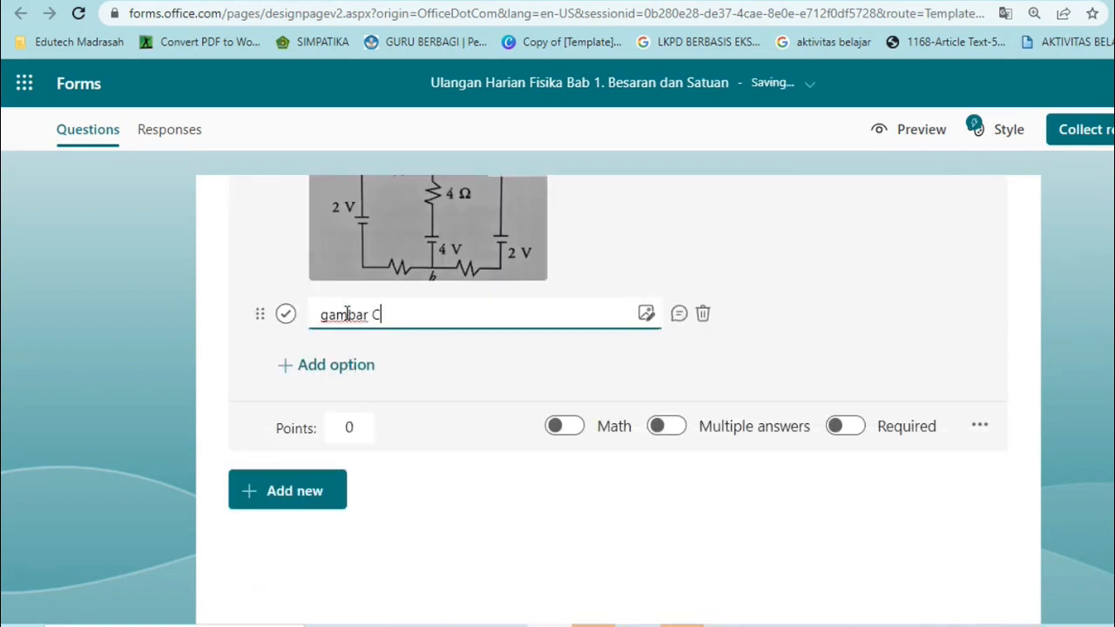
- Upload the circuit image with the ammeter and the 15, 20 and 60 ohm resistors from the PICTURES folder to option "gambar C"
left_click(645, 314)
left_click(806, 226)
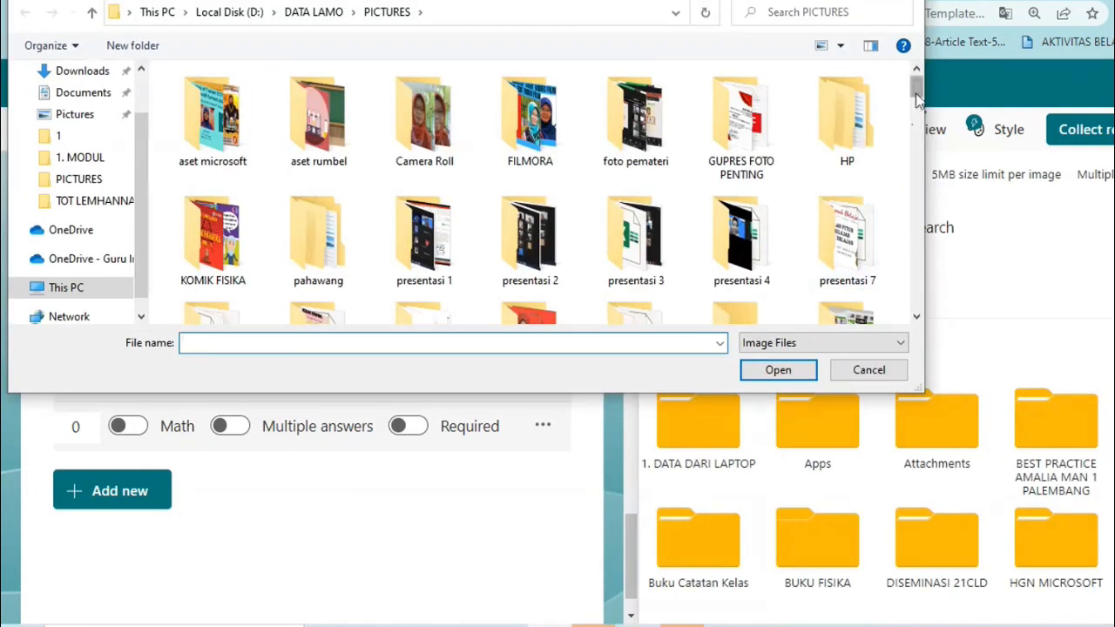
scroll(871, 146, "down", 5)
left_click(741, 118)
left_click(760, 374)
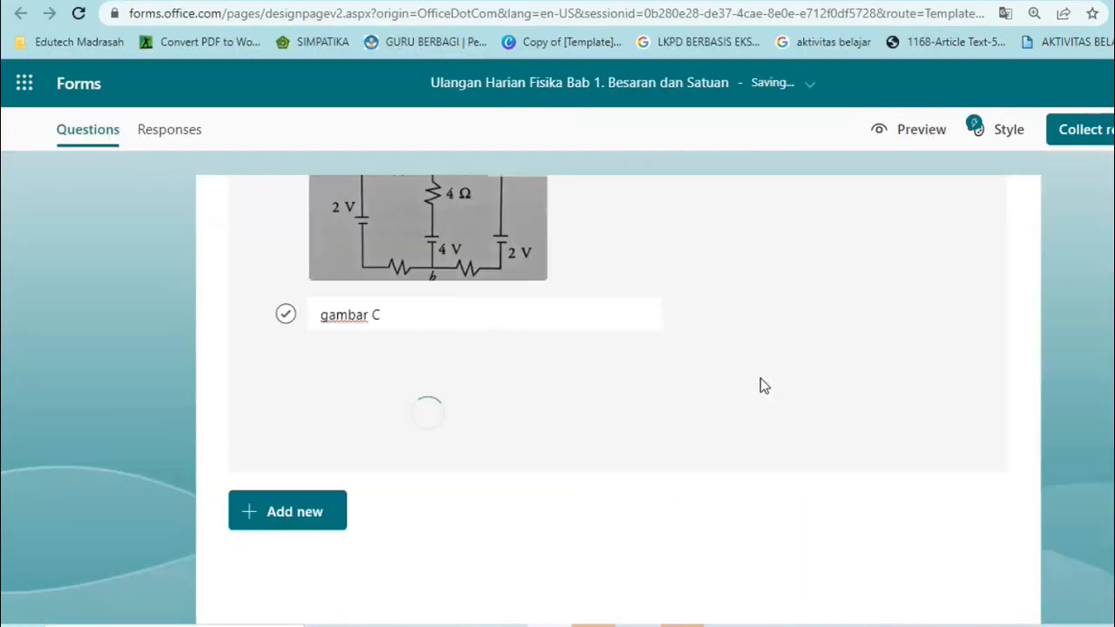
- Add a fourth answer option "gambar D" and upload the vernier caliper scale image from the PICTURES folder to it
left_click(361, 519)
type("gambar D")
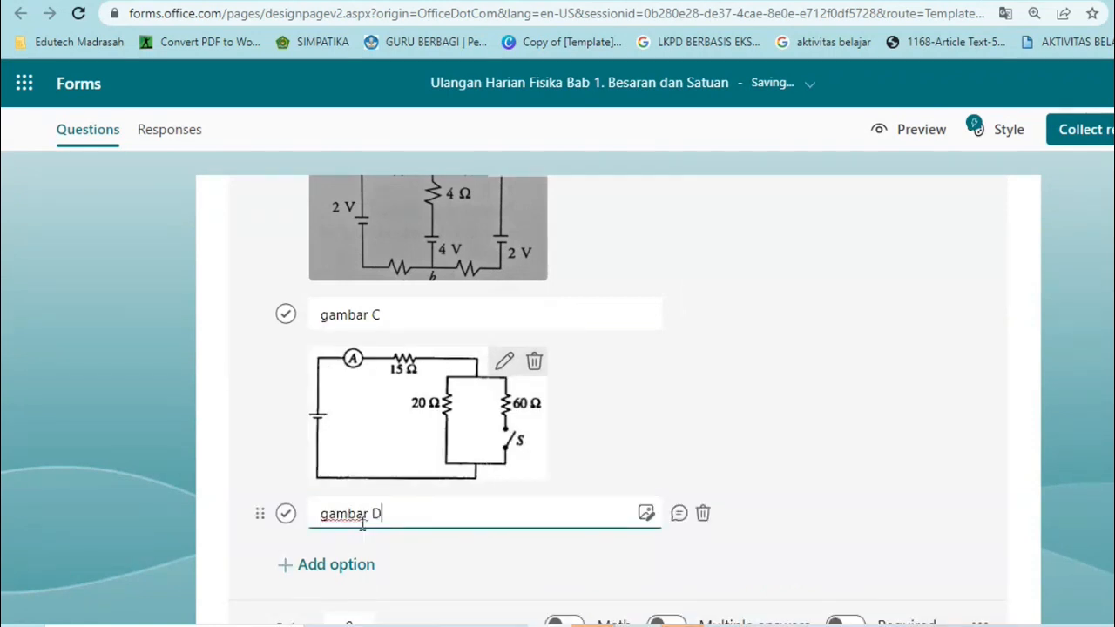
left_click(646, 513)
left_click(791, 227)
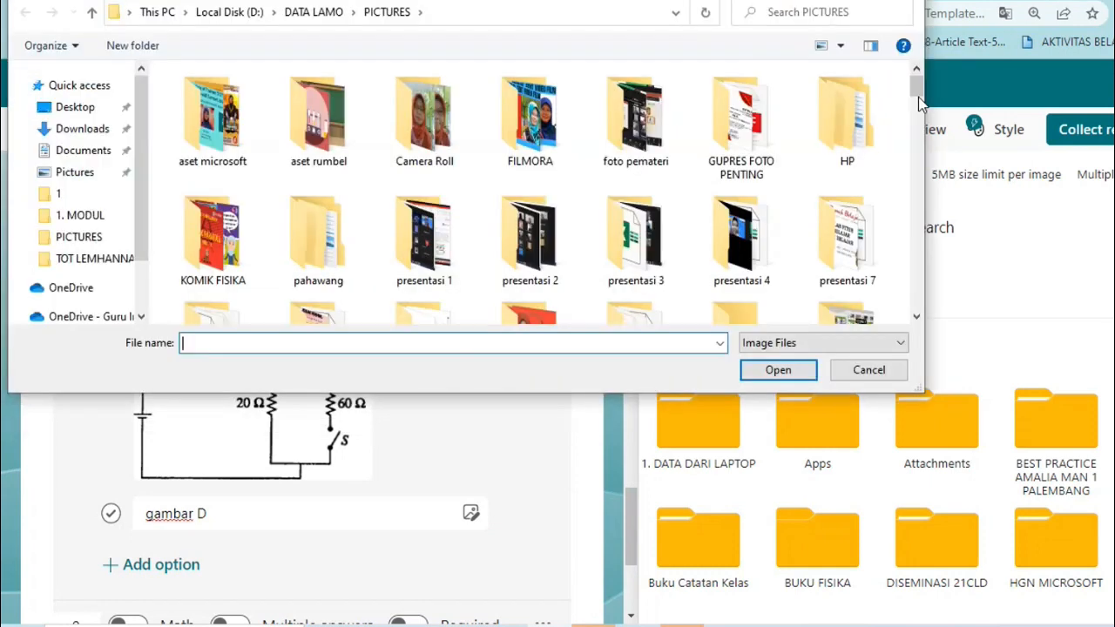
left_click_drag(916, 78, 921, 231)
left_click(635, 157)
left_click(754, 370)
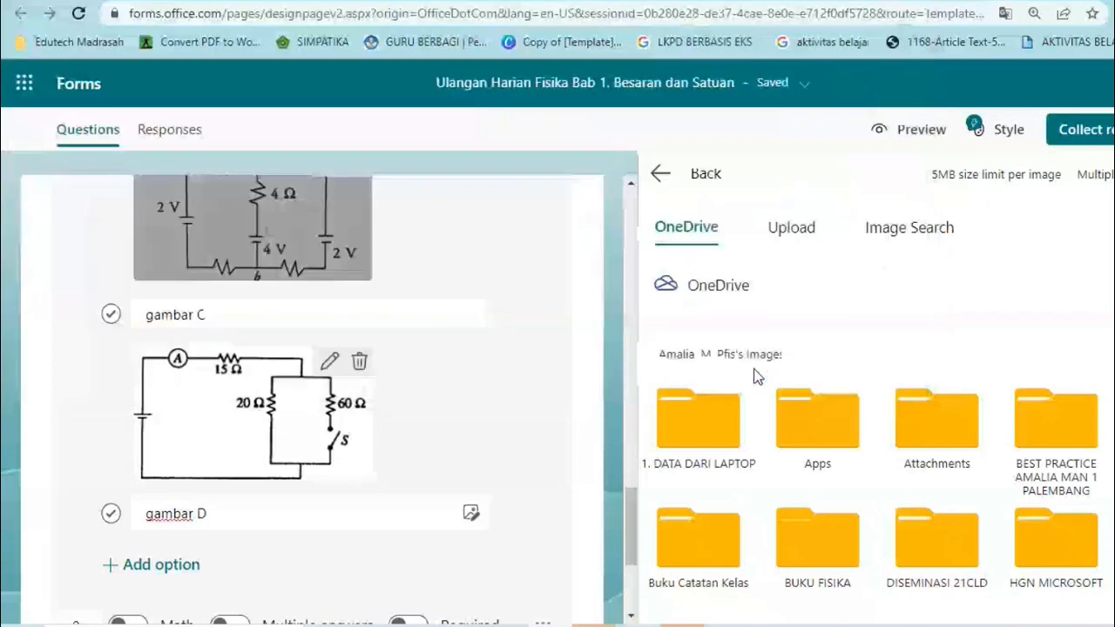
- Mark "gambar A" as the correct answer of the sixth question
scroll(504, 549, "up", 6)
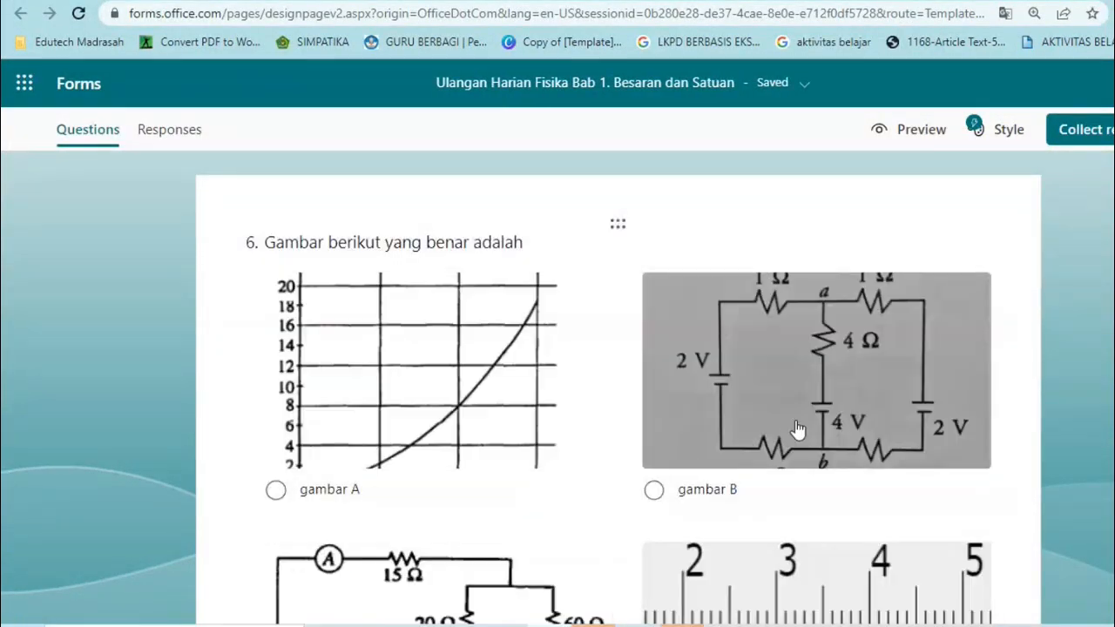
left_click(665, 244)
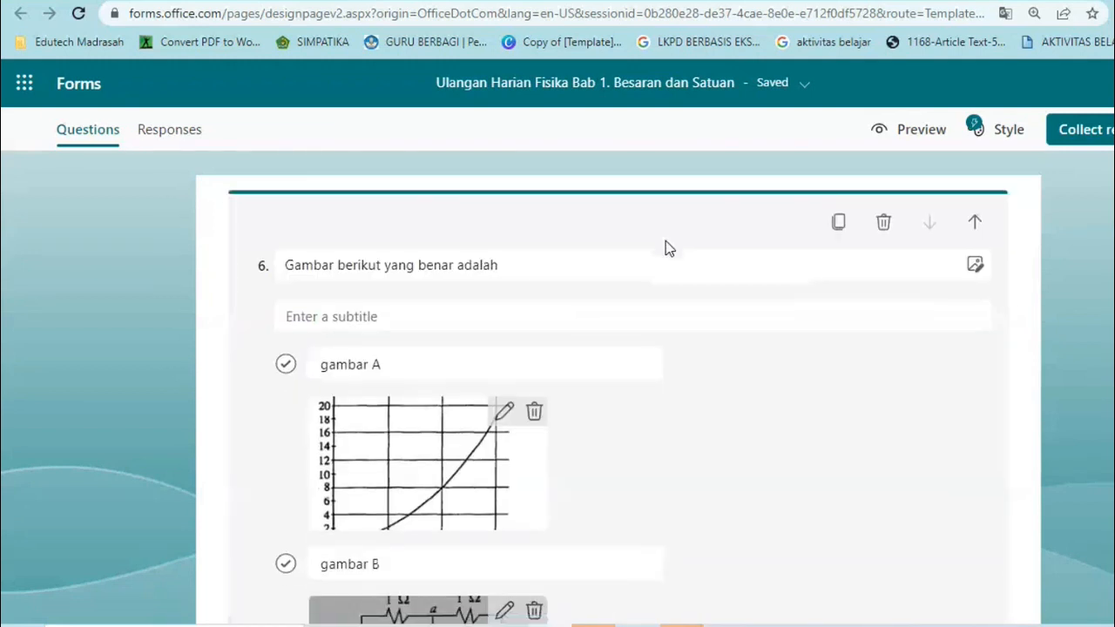
left_click(286, 371)
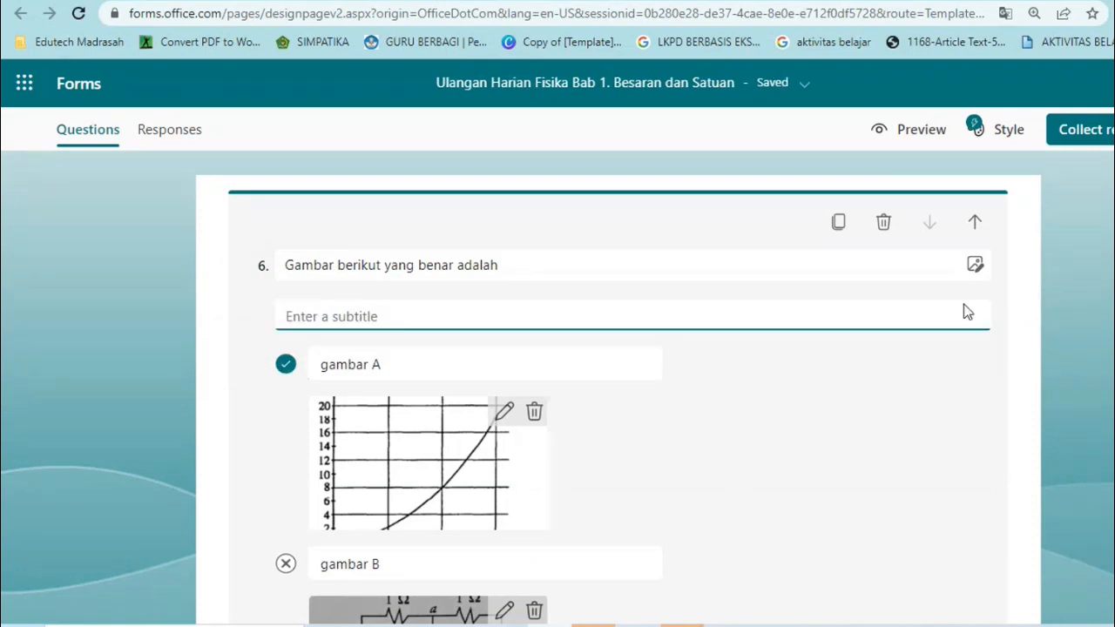
- Set the points of the fifth question, "Yang termasuk besaran pokok adalah", to 5
scroll(619, 400, "up", 8)
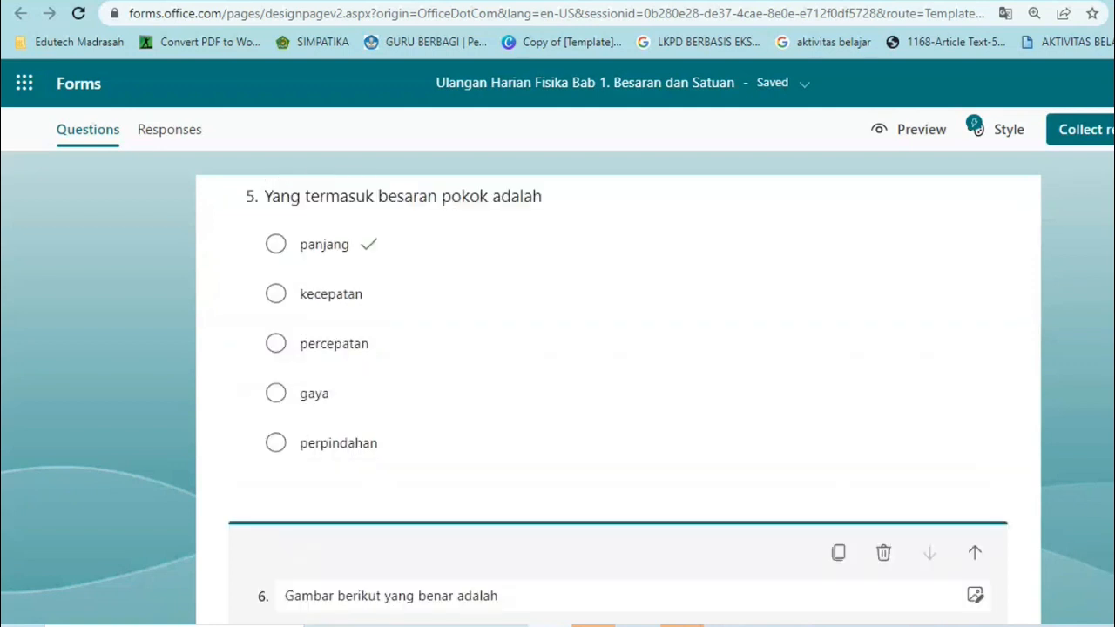
scroll(714, 391, "down", 2)
left_click(714, 391)
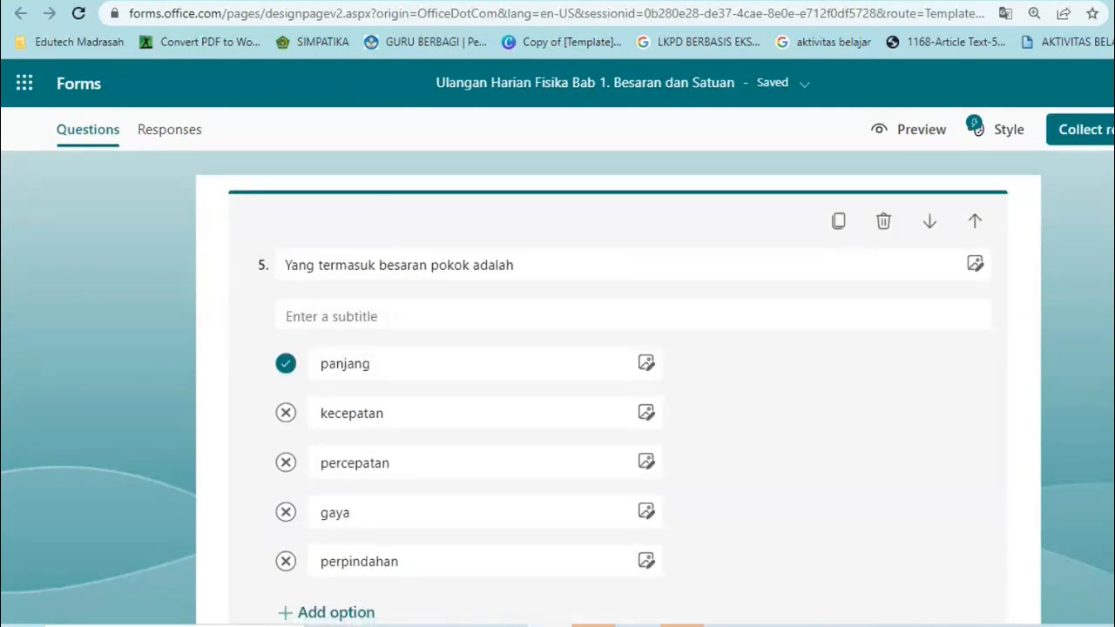
scroll(804, 393, "down", 3)
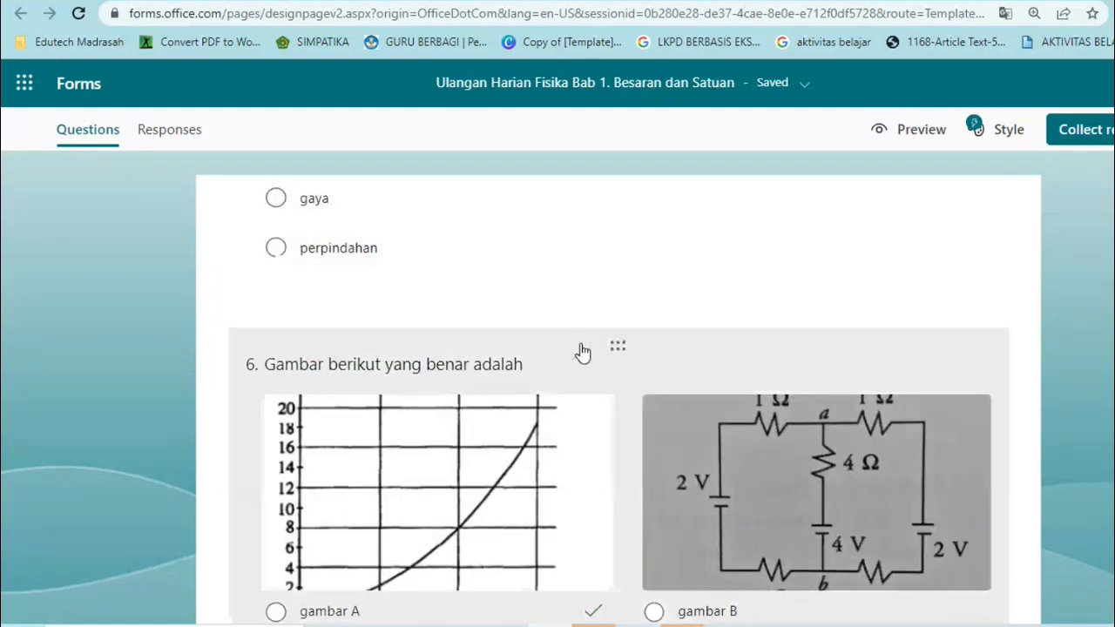
left_click(577, 296)
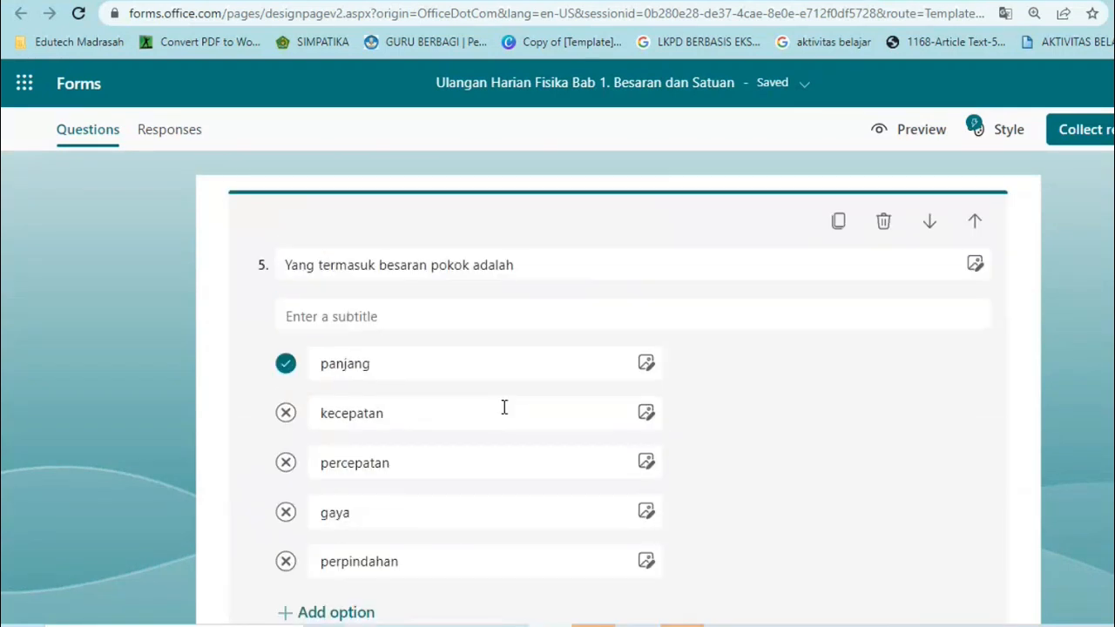
scroll(756, 601, "down", 3)
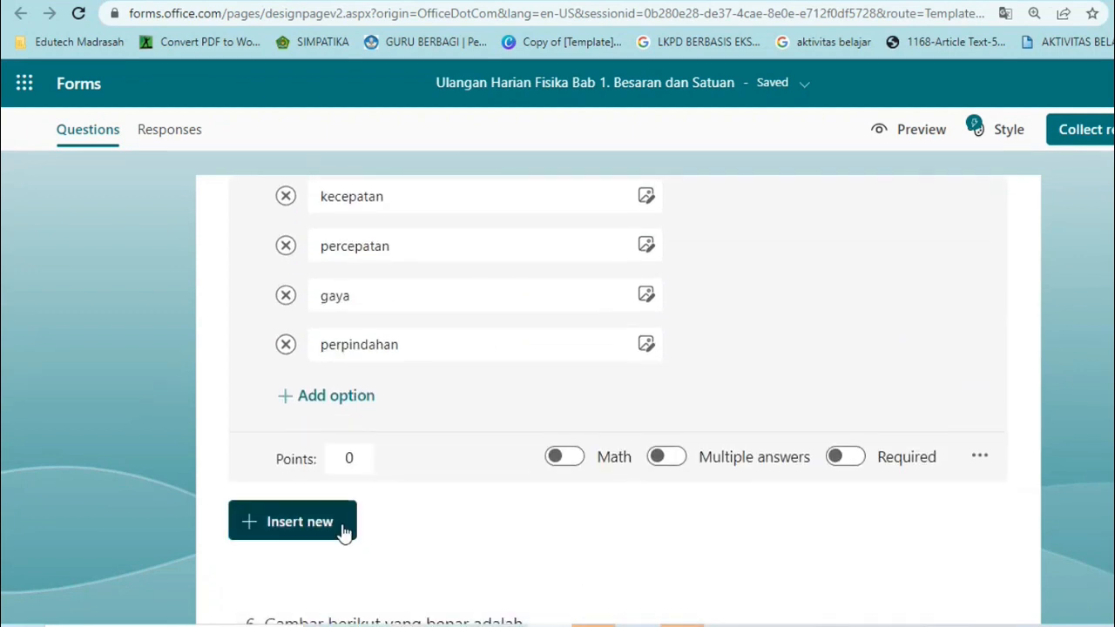
left_click(360, 457)
key("BackSpace")
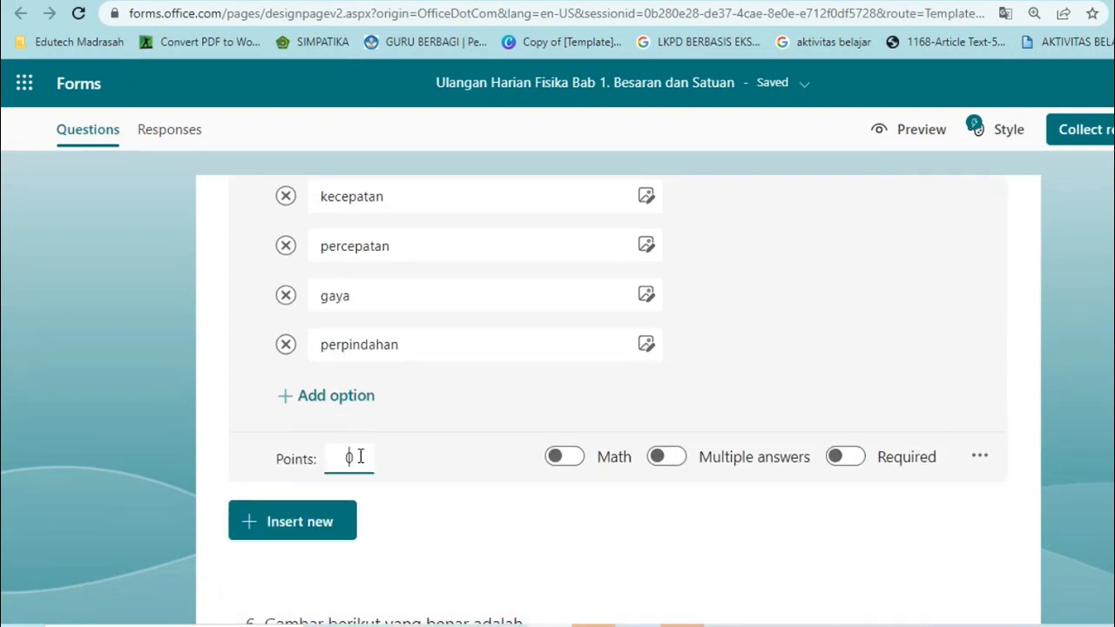
type("5")
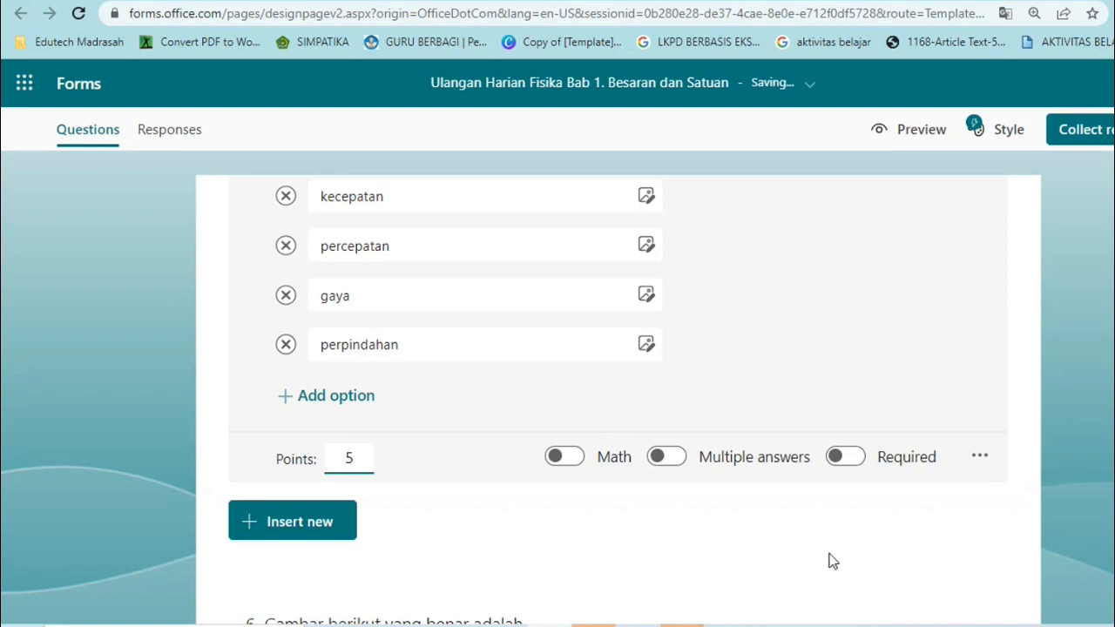
- Set the points of the sixth question, "Gambar berikut yang benar adalah", to 5 and close its editing
scroll(788, 615, "down", 6)
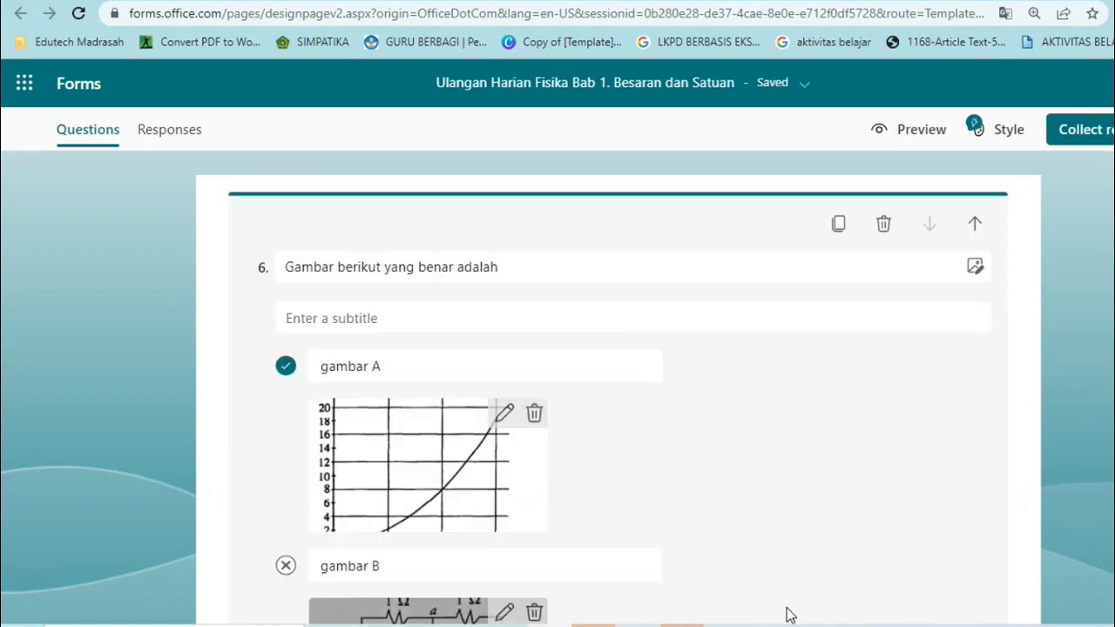
scroll(854, 480, "down", 5)
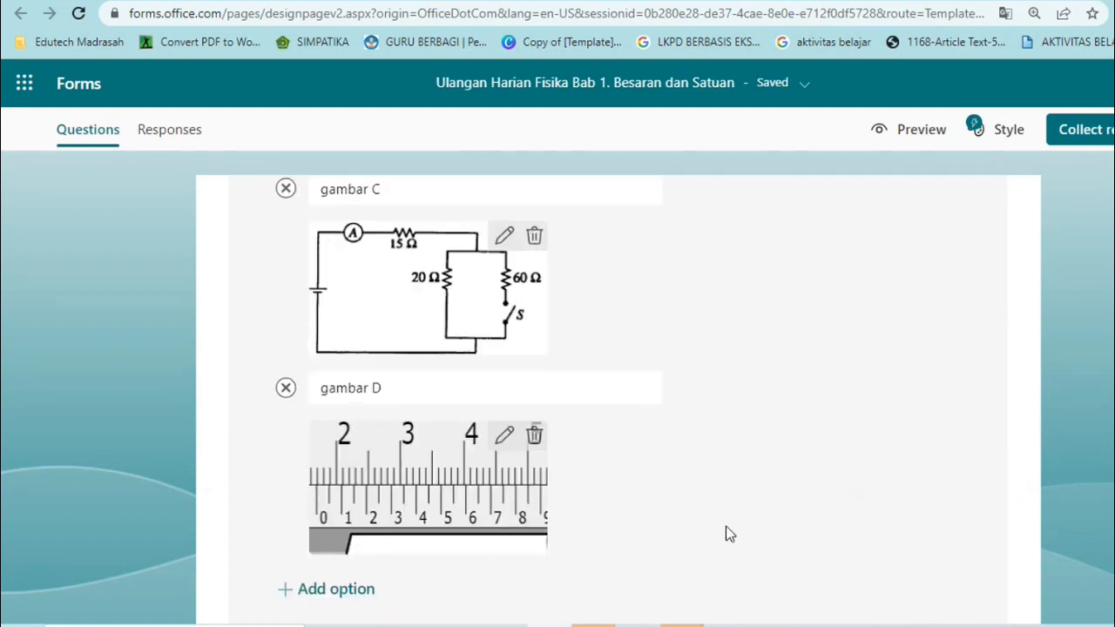
scroll(727, 532, "down", 2)
left_click(364, 543)
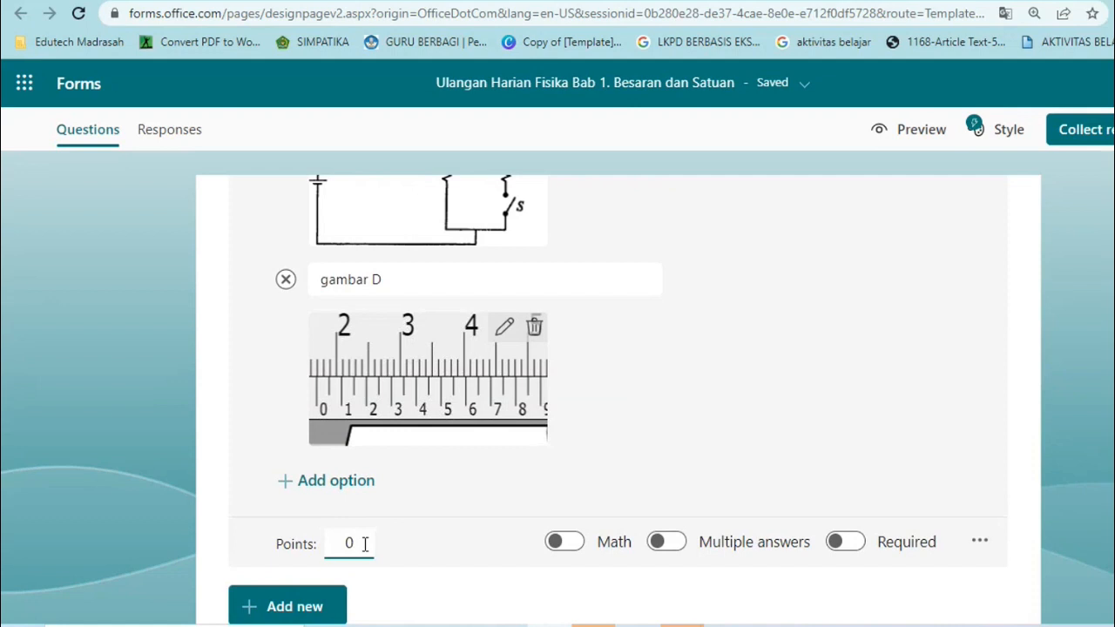
key("BackSpace")
type("5")
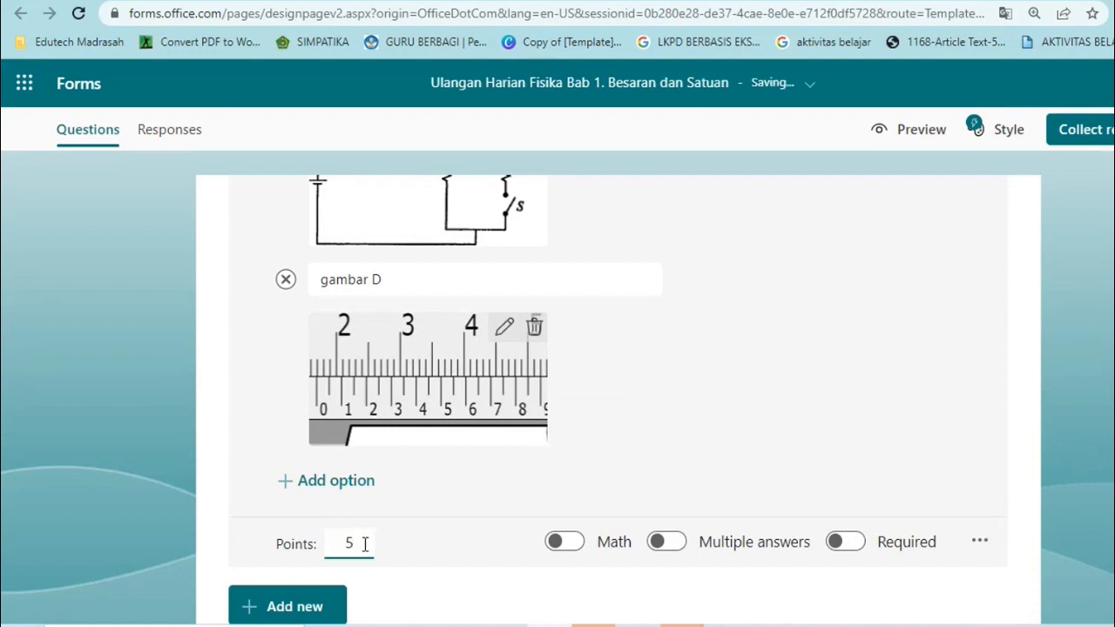
left_click(1027, 402)
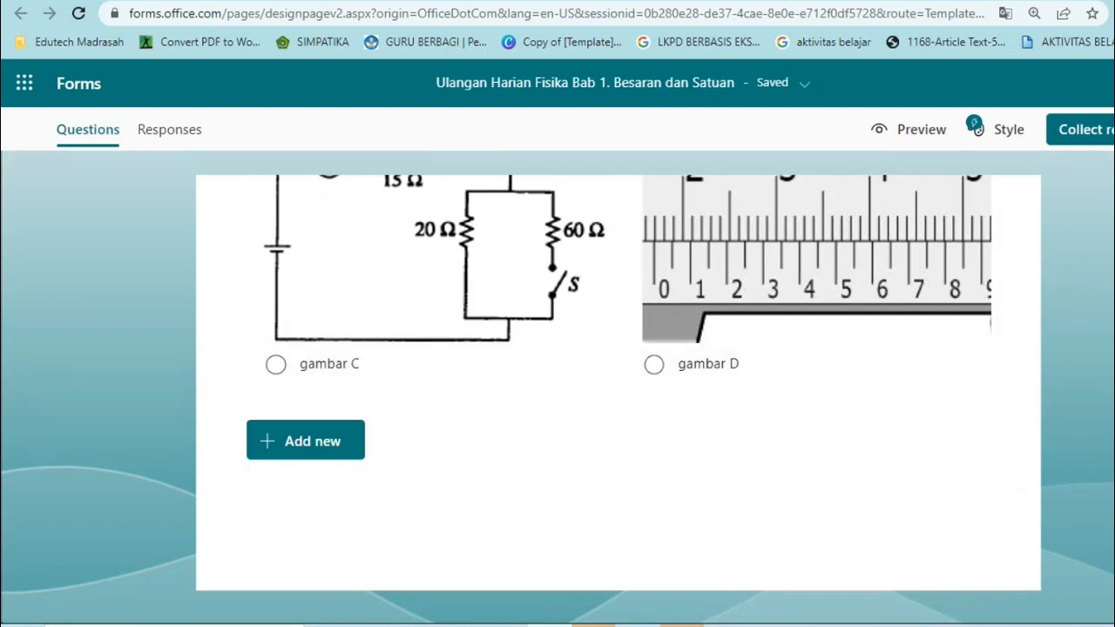
scroll(618, 384, "up", 20)
scroll(618, 383, "down", 1)
scroll(619, 383, "down", 2)
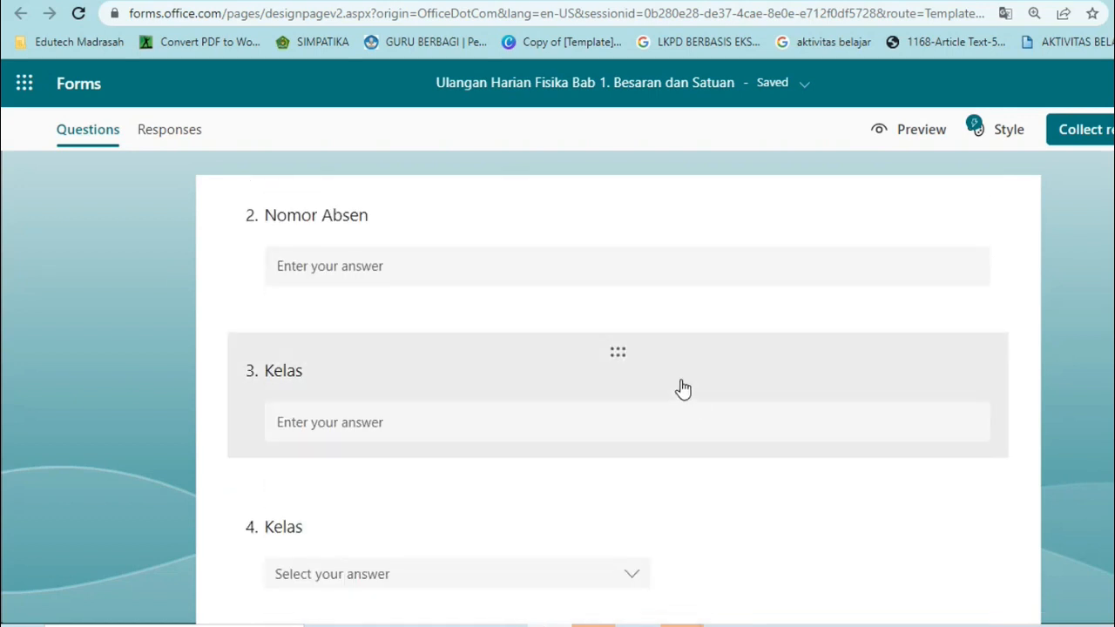
left_click(680, 387)
left_click(358, 515)
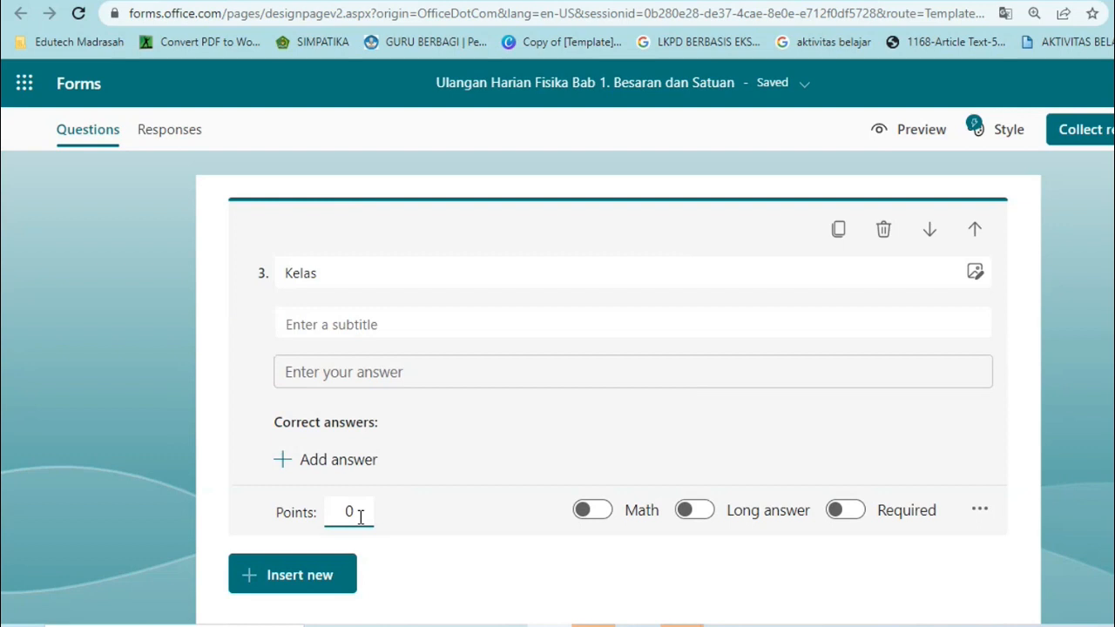
left_click(391, 495)
left_click(1023, 366)
left_click(739, 403)
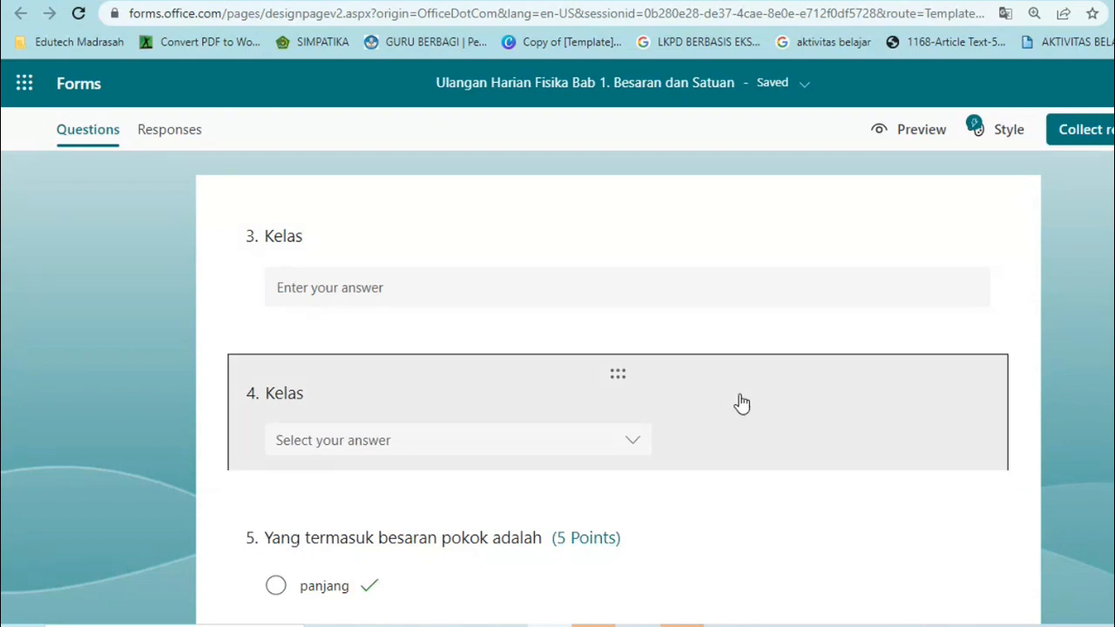
- Delete the third question, the text-answer version of "Kelas", keeping the dropdown version
left_click(747, 236)
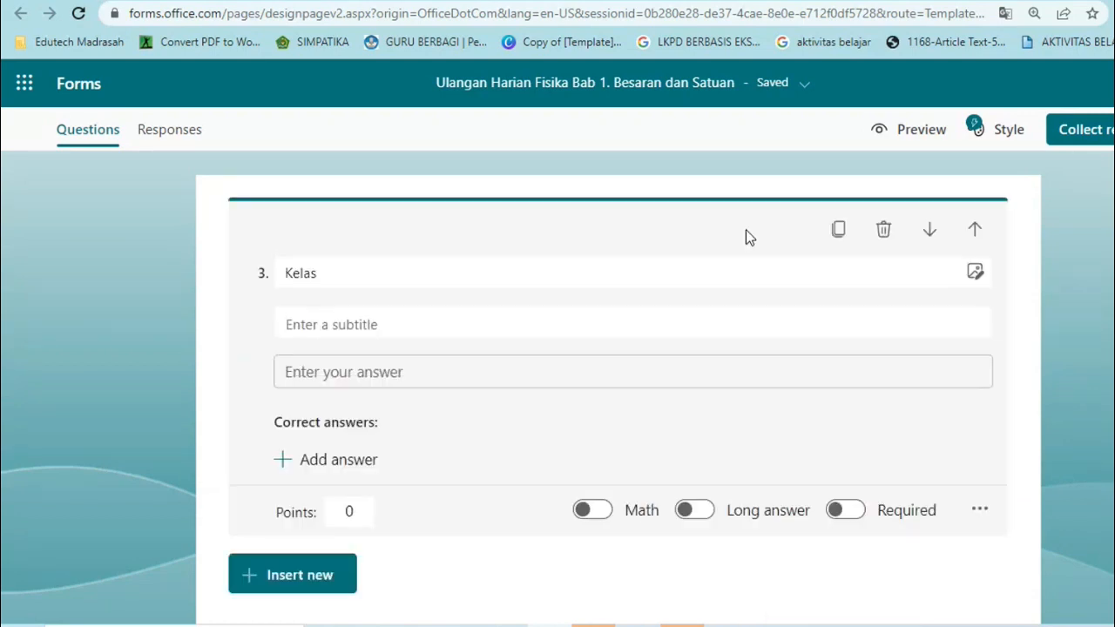
left_click(883, 232)
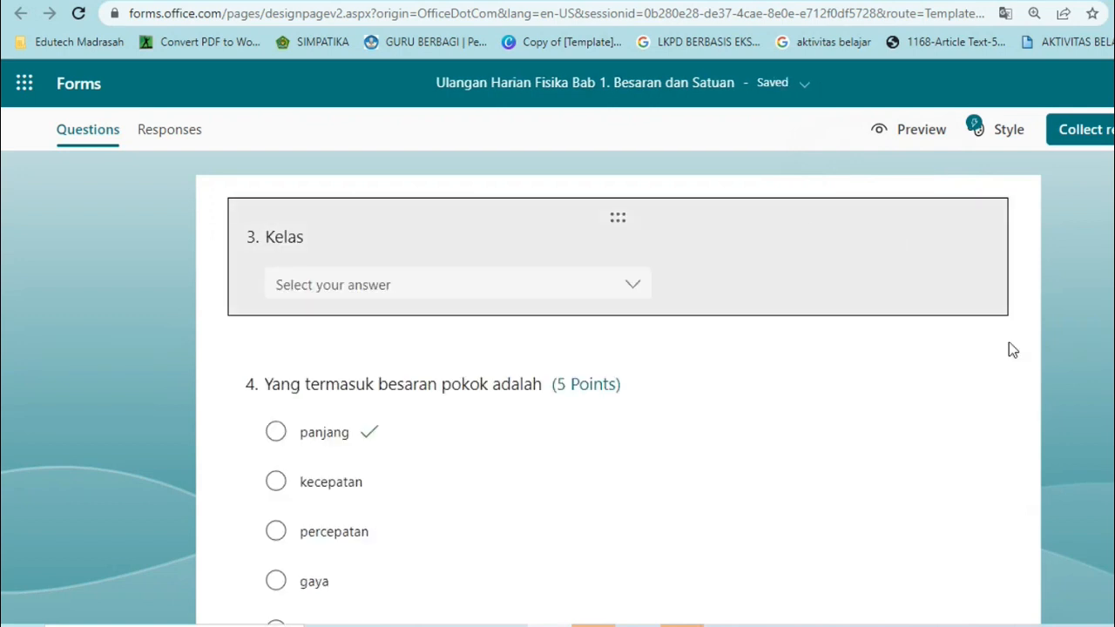
- Add a new choice question at the end of the quiz and allow multiple answers for it
scroll(1012, 373, "down", 2)
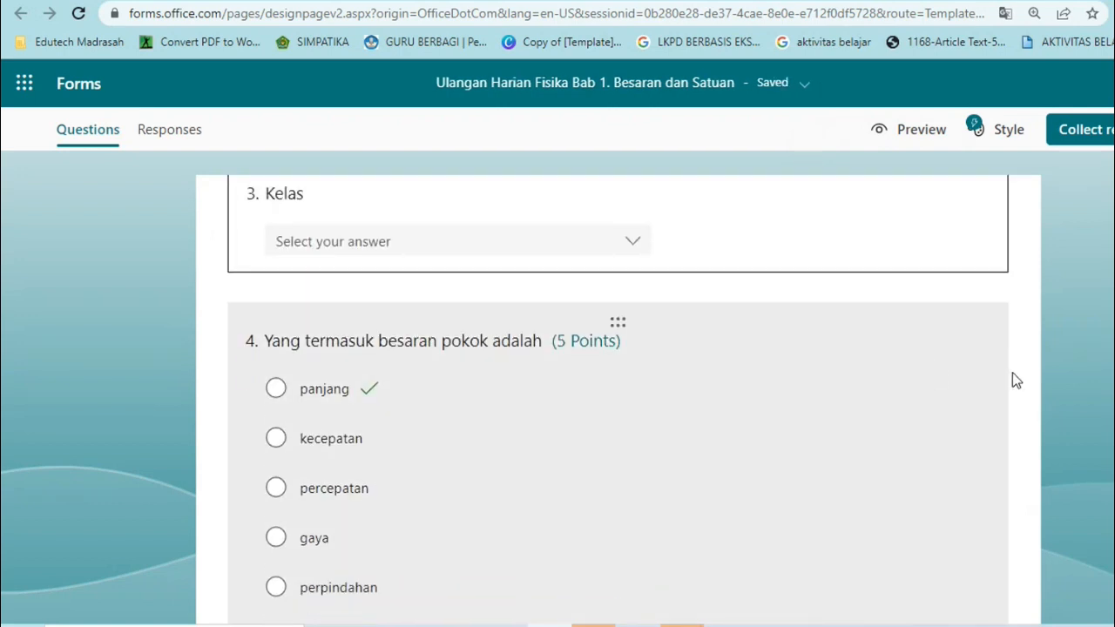
scroll(1013, 376, "down", 5)
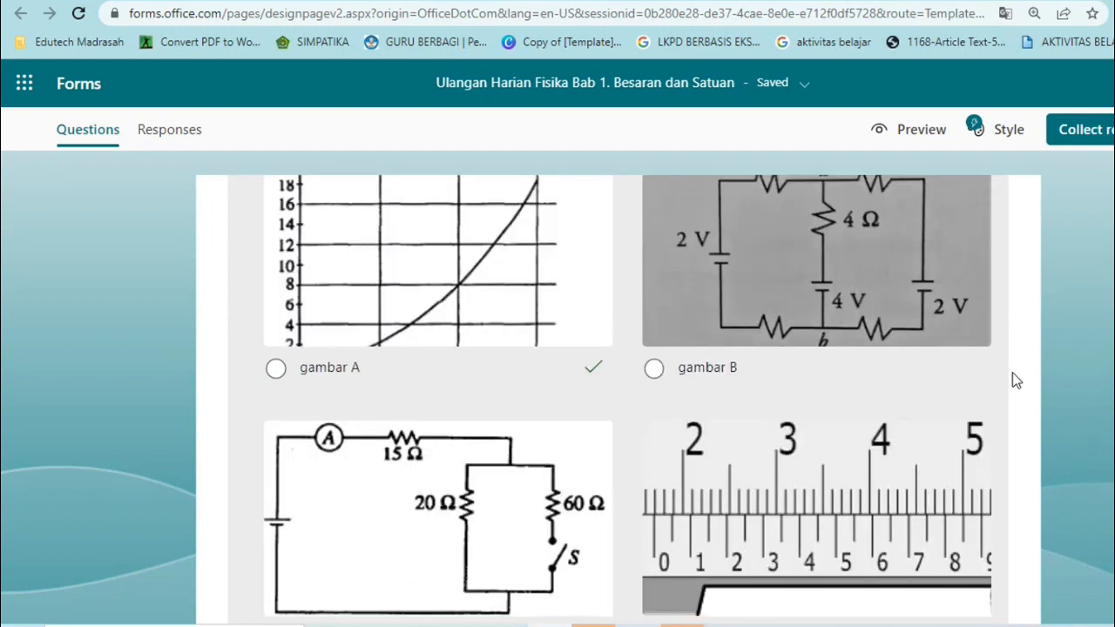
scroll(1013, 376, "down", 3)
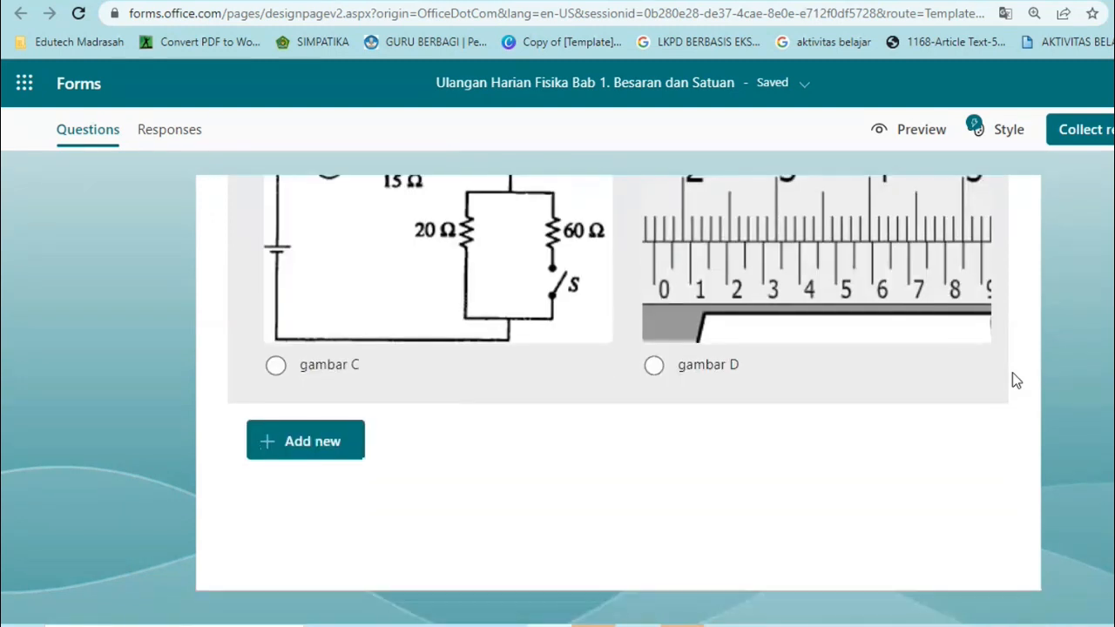
left_click(347, 441)
left_click(342, 439)
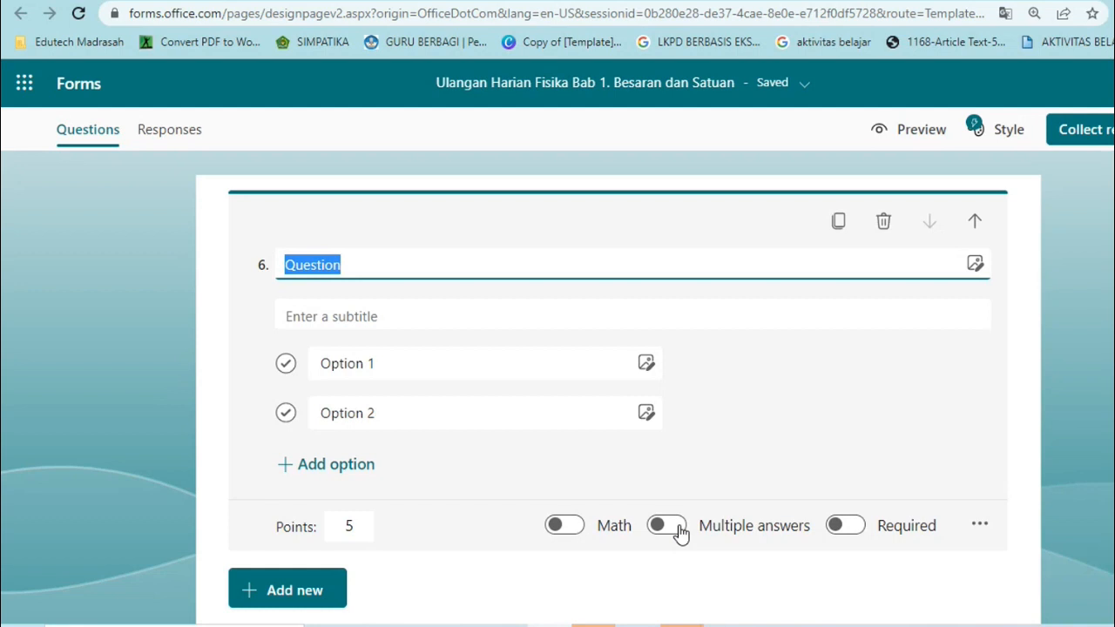
left_click(677, 529)
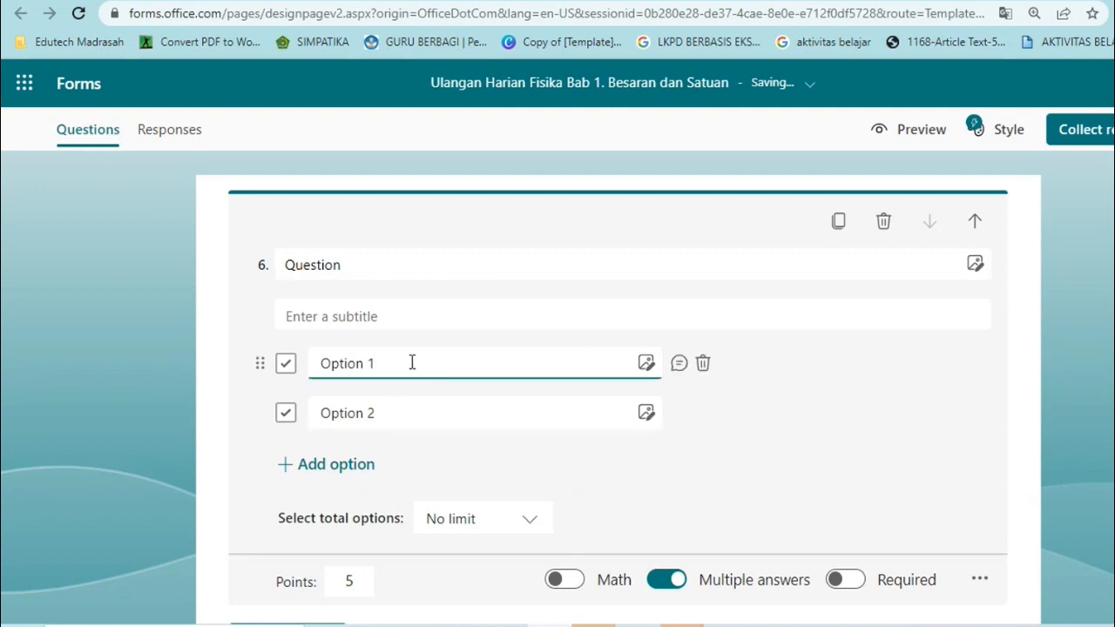
- Set the new sixth question's text to "Alat ukur panjang yang benar berikut ini adalah ...."
left_click(392, 270)
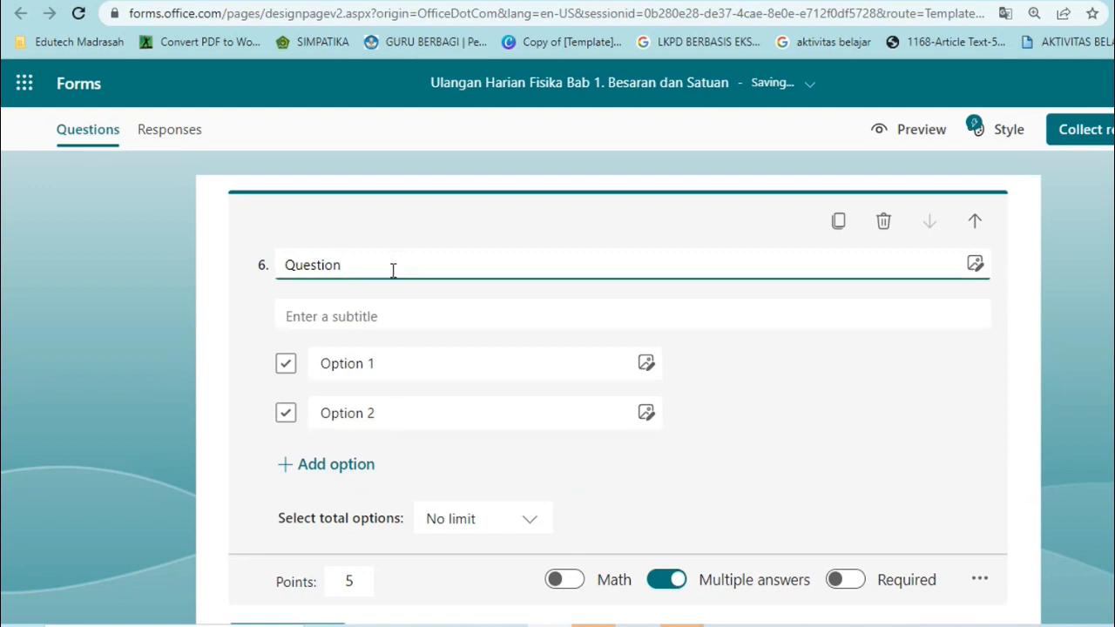
key("BackSpace")
key("BackSpace")
key("BackSpace")
key("BackSpace")
key("BackSpace")
key("BackSpace")
key("BackSpace")
key("BackSpace")
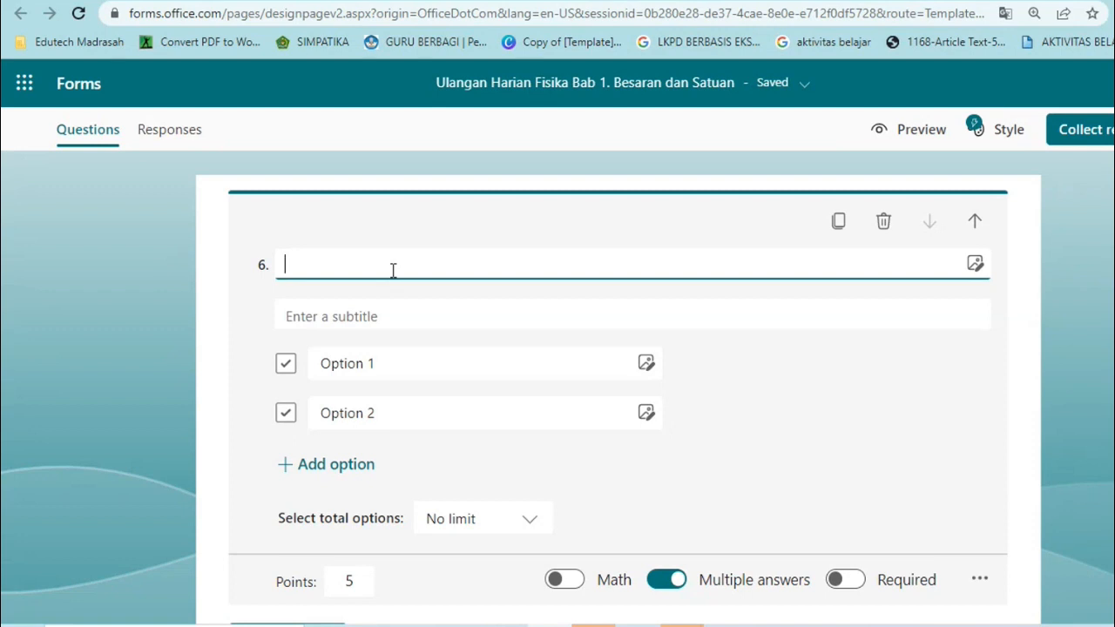
type("Alat uk")
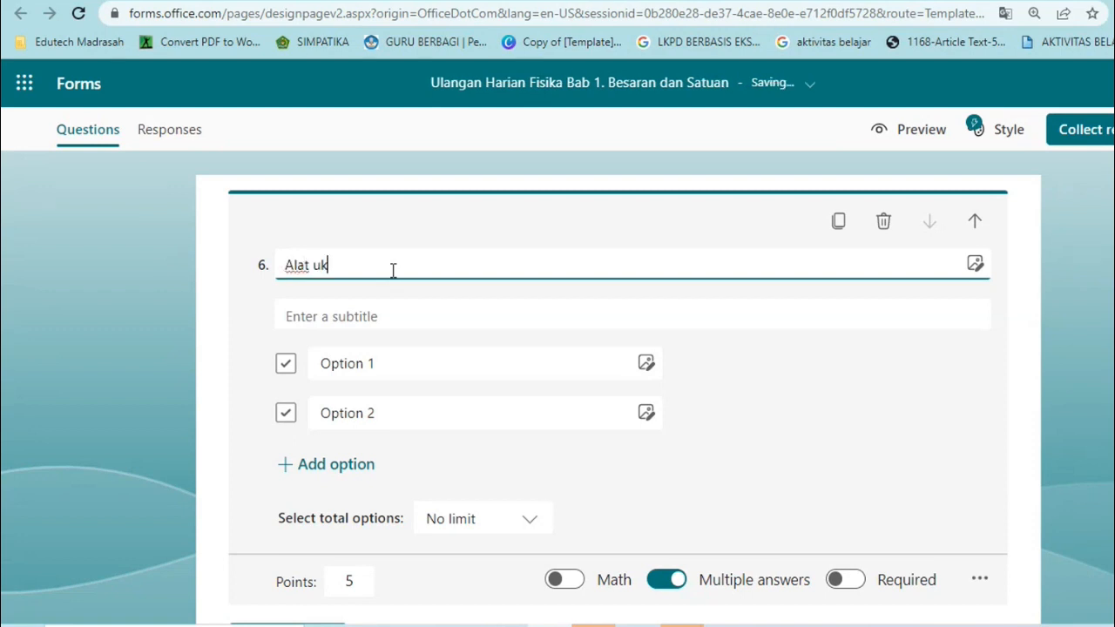
type("ur panjang yang benar ")
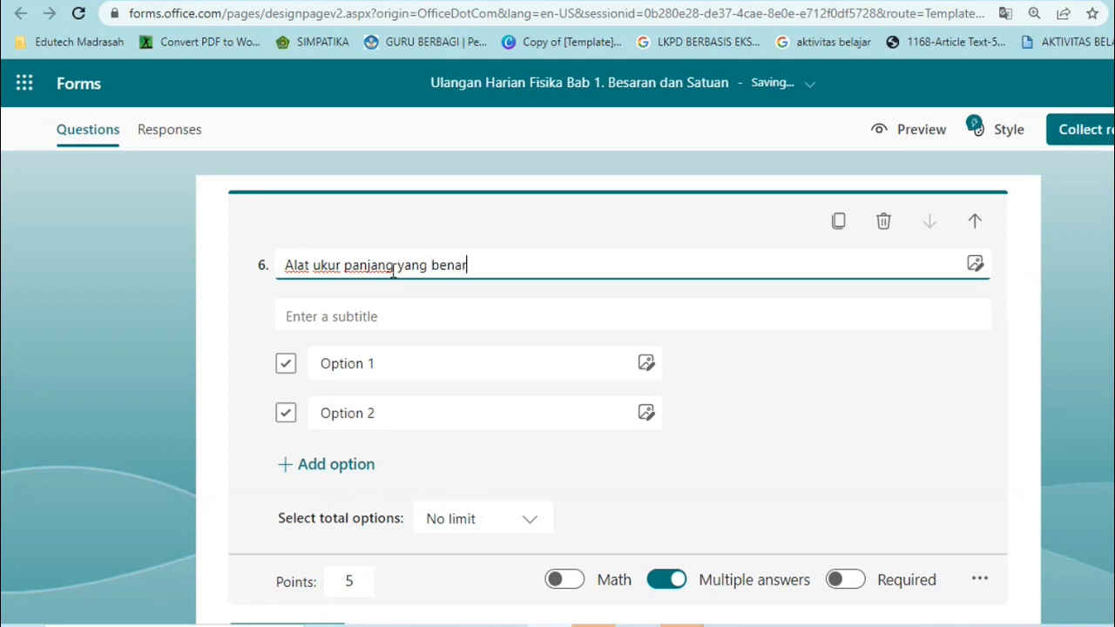
type("berikut iniada;a")
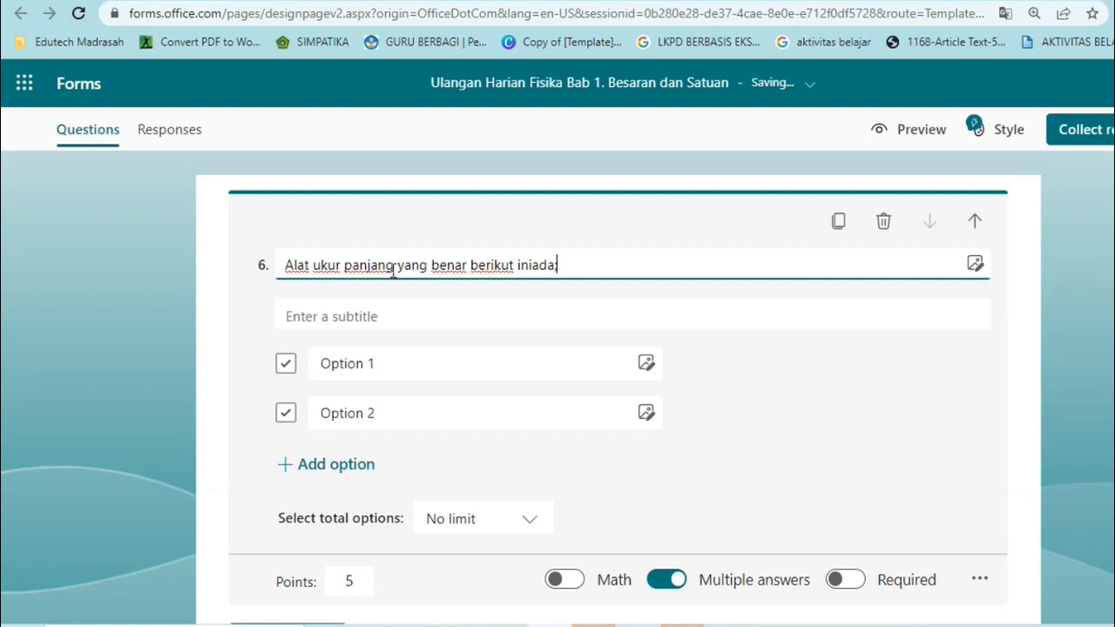
key("BackSpace")
key("BackSpace")
key("BackSpace")
key("BackSpace")
key("BackSpace")
type("a")
type("dalah ....")
- Give the sixth question five answer options: "mistar", "jangka sorong", "mikrometer skrup", "termometer" and "amperemeter"
left_click(330, 364)
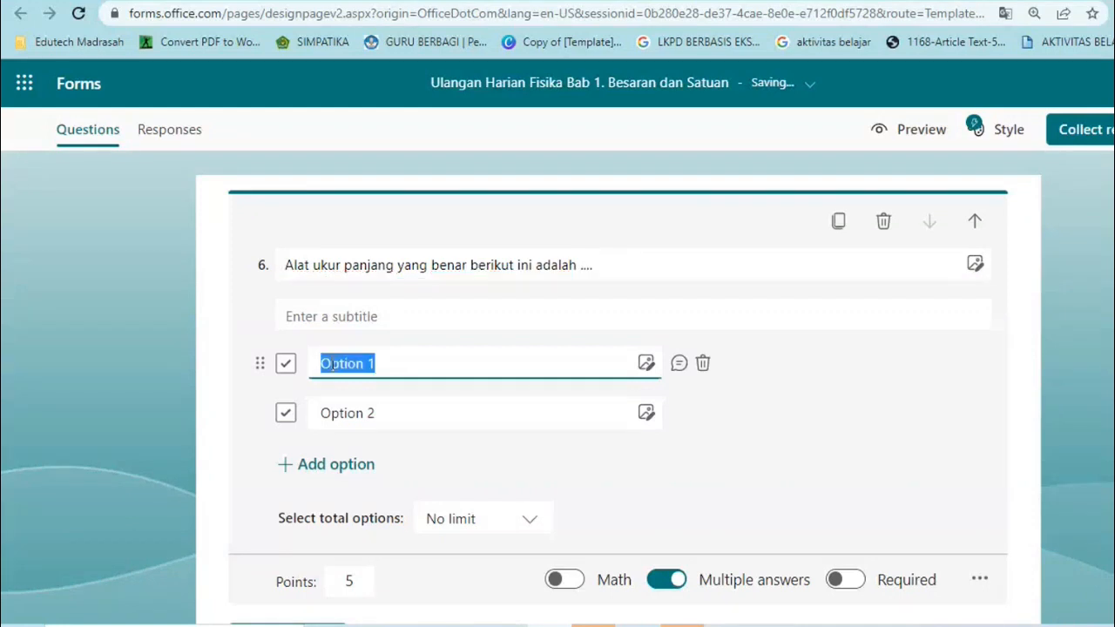
type("mistar")
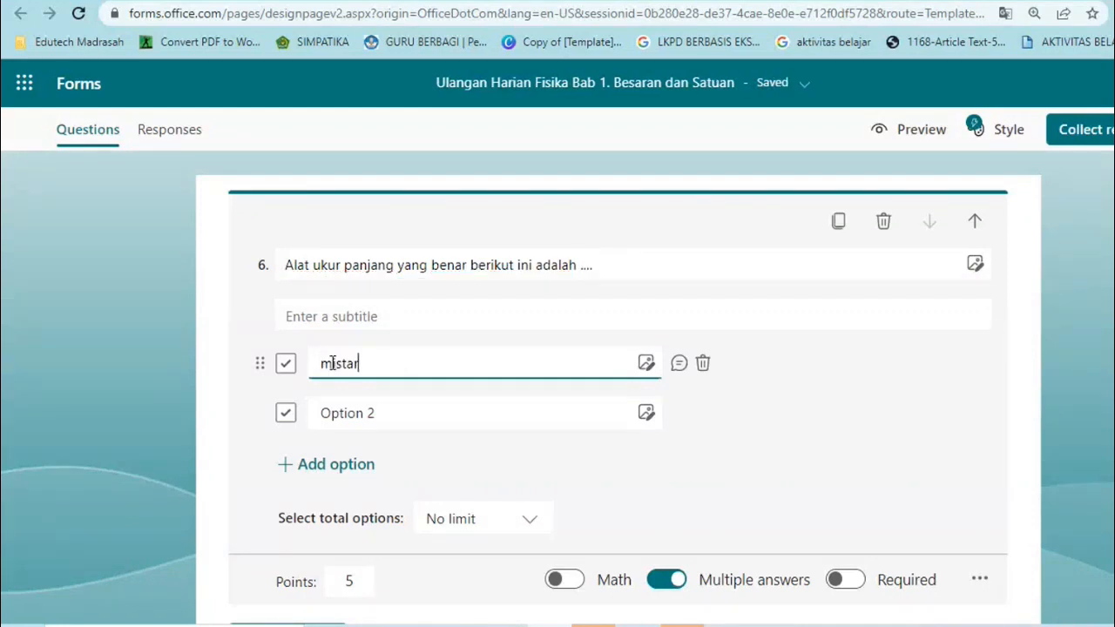
left_click(404, 414)
type("jangka sorong")
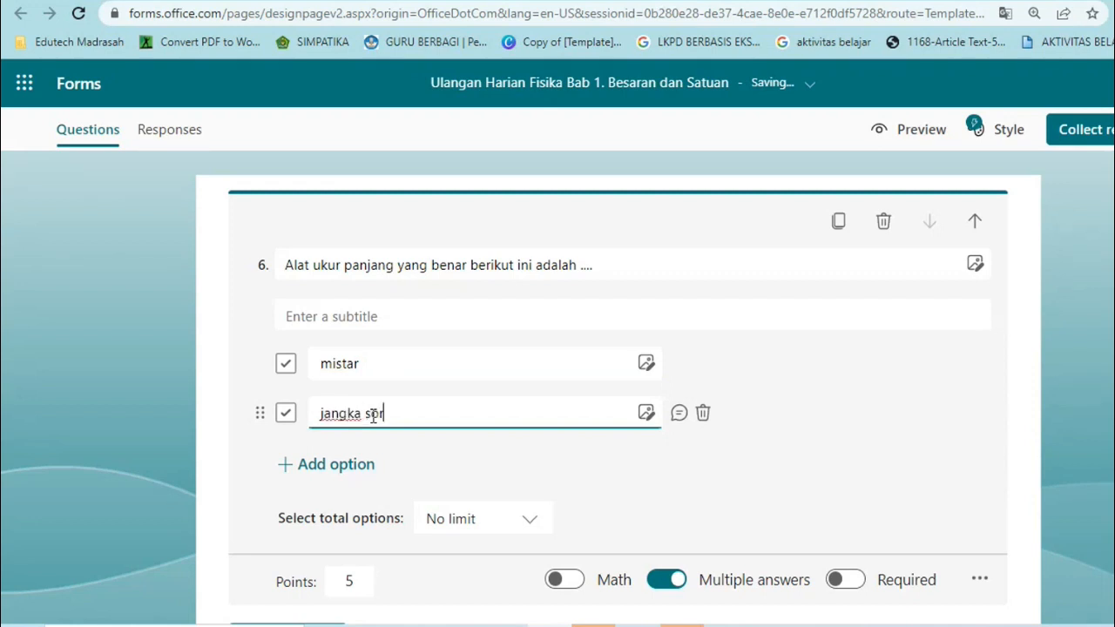
left_click(364, 470)
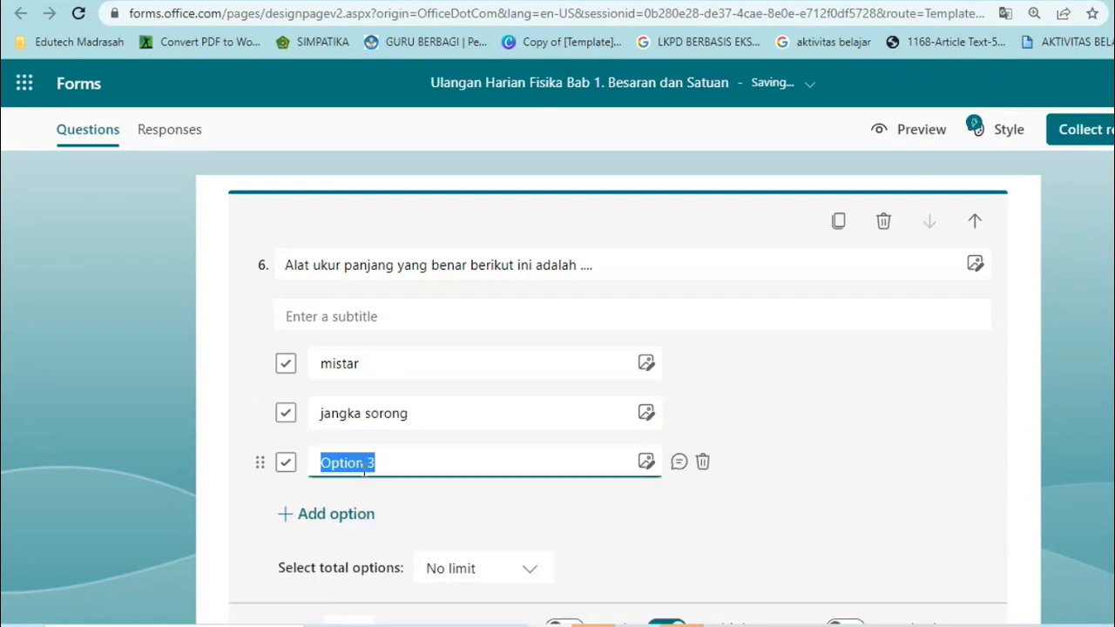
type("mikromet")
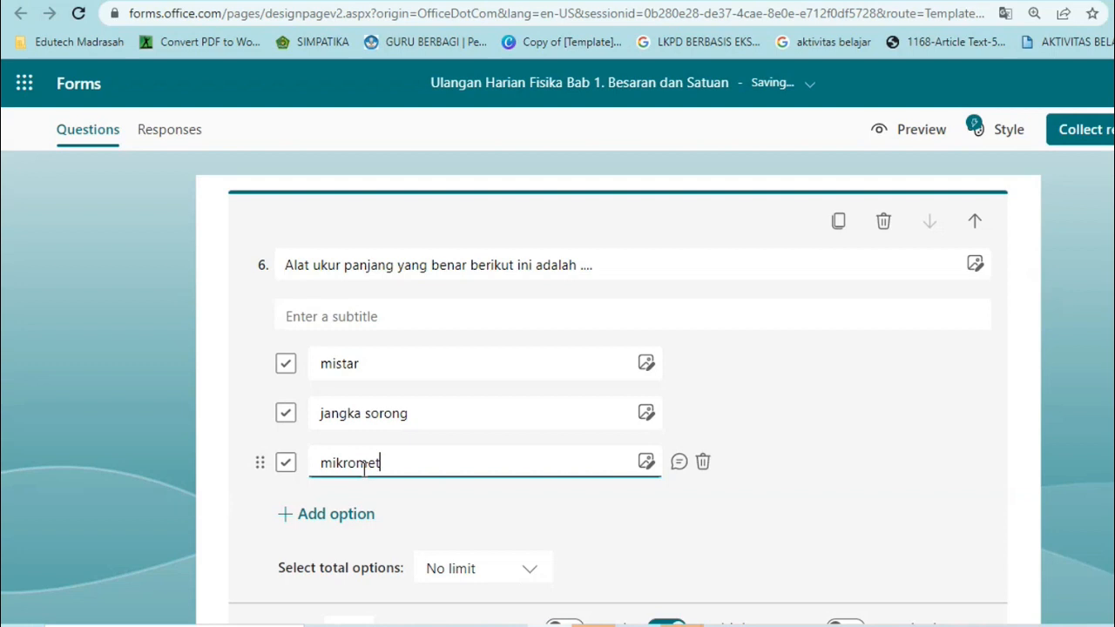
type("er skrup")
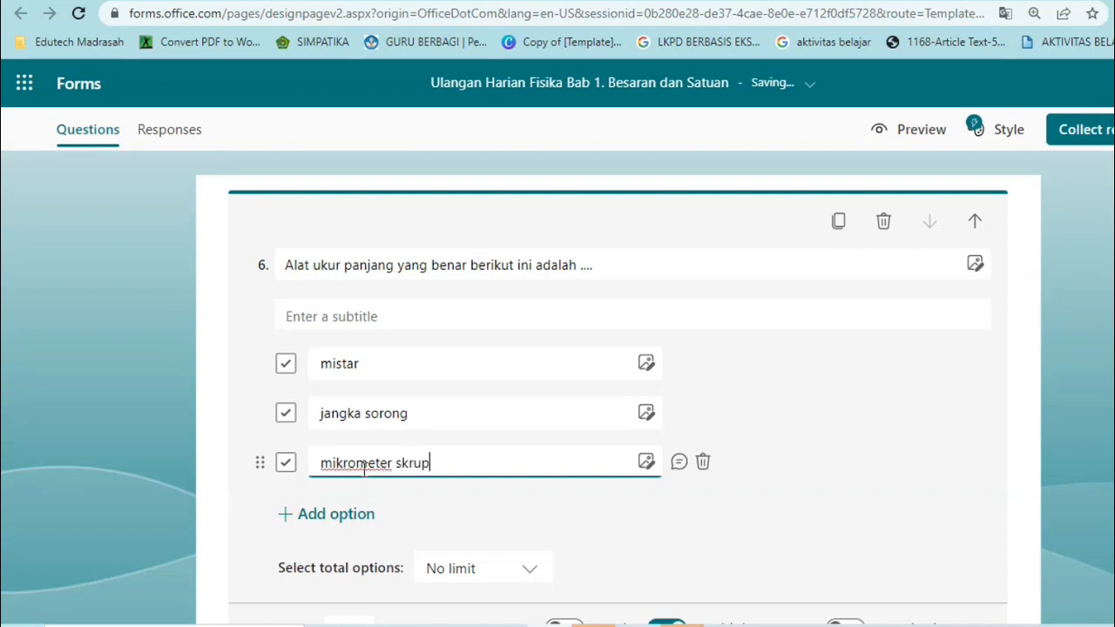
left_click(362, 519)
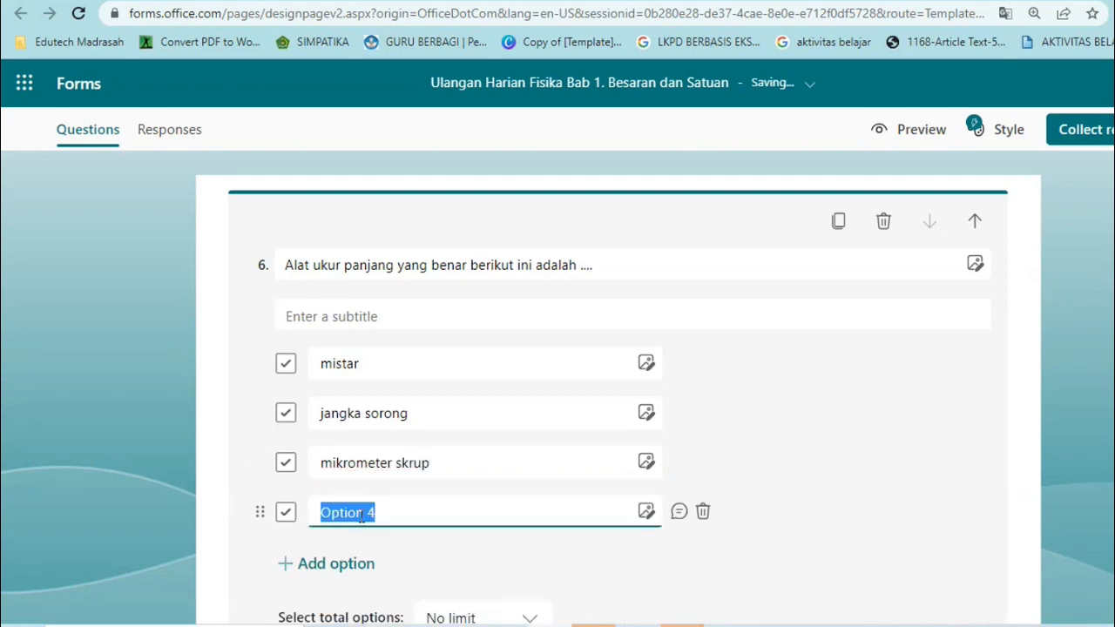
type("termometer")
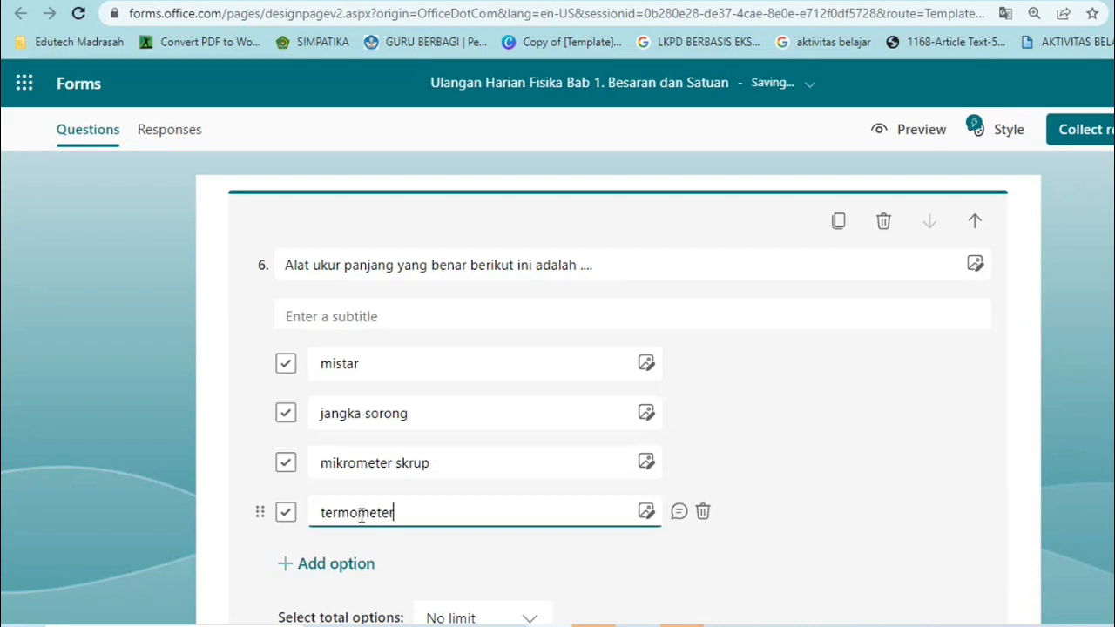
left_click(361, 564)
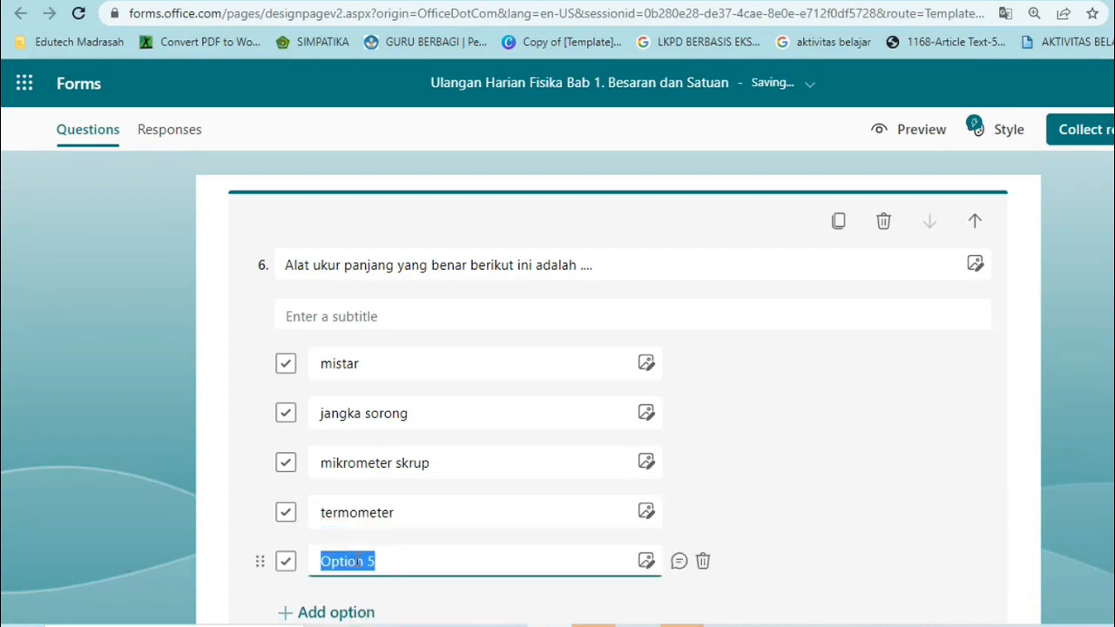
type("amperem")
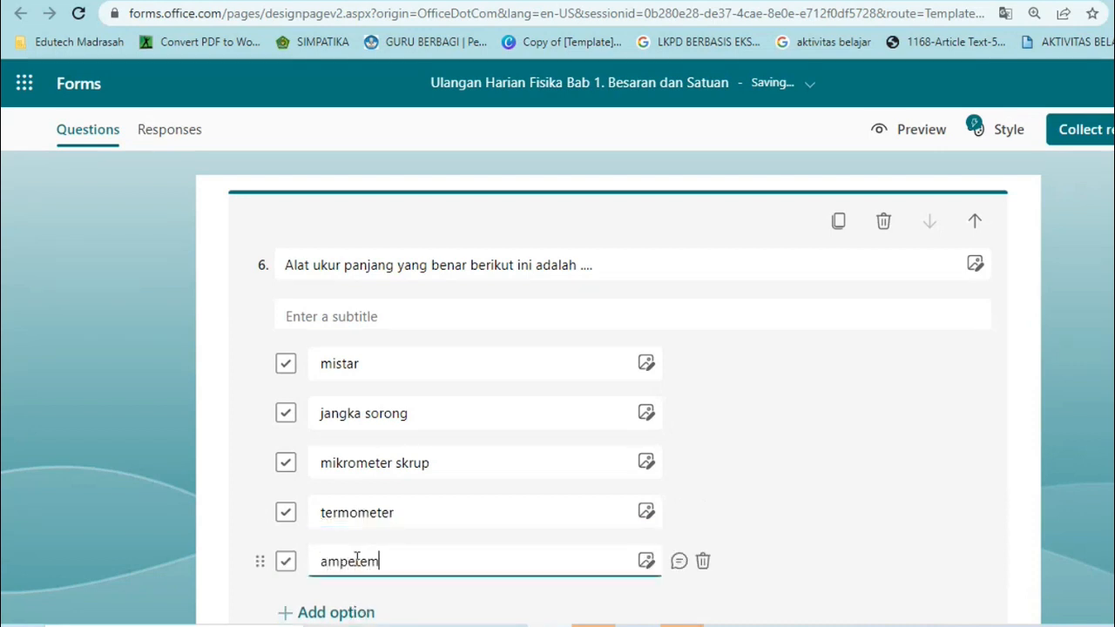
type("eter")
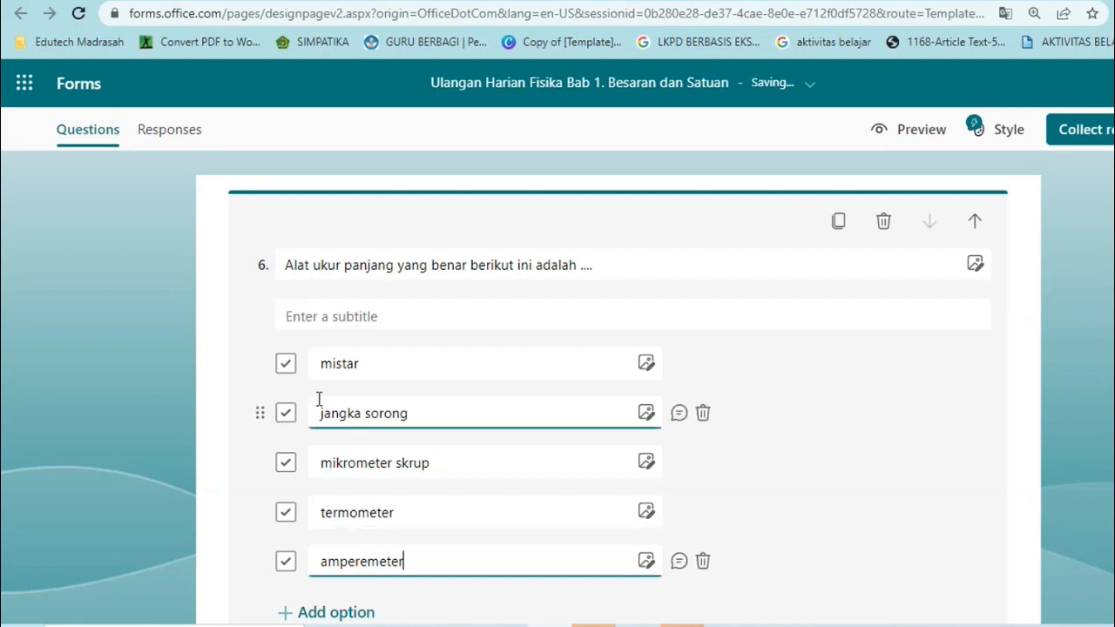
- Mark "mistar", "jangka sorong" and "mikrometer skrup" as correct answers of the sixth question and close its editing
left_click(286, 363)
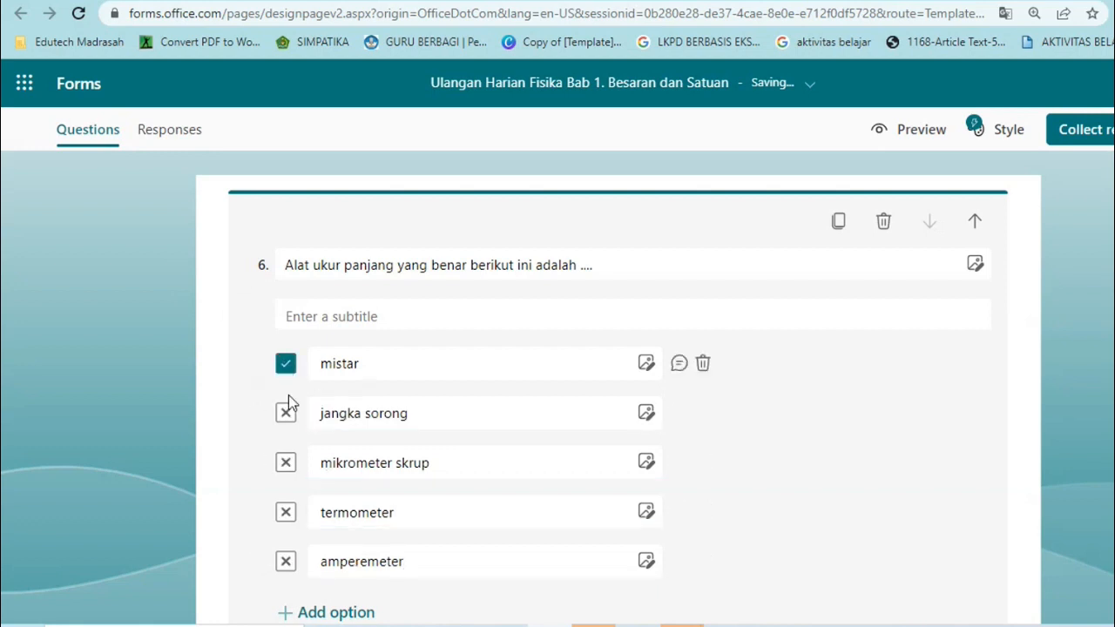
left_click(286, 420)
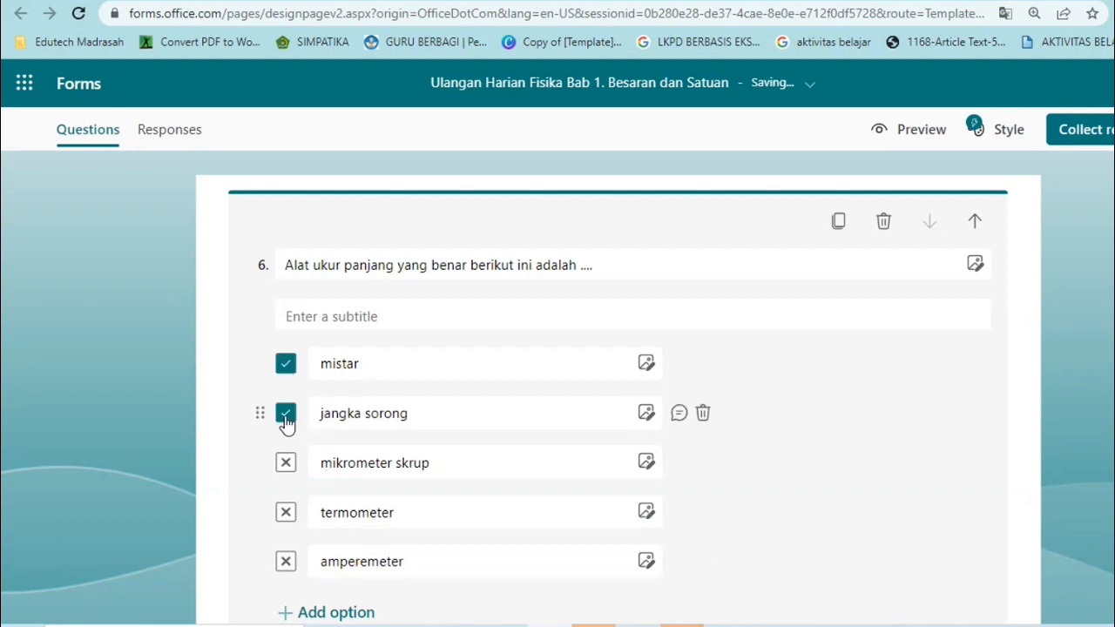
left_click(288, 467)
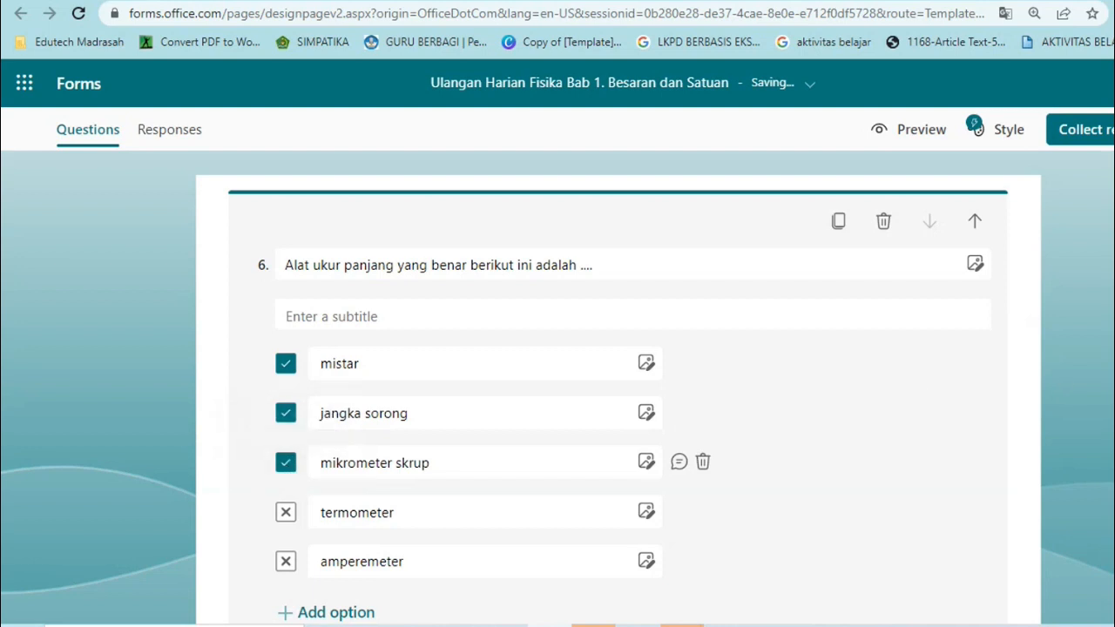
scroll(1043, 479, "down", 1)
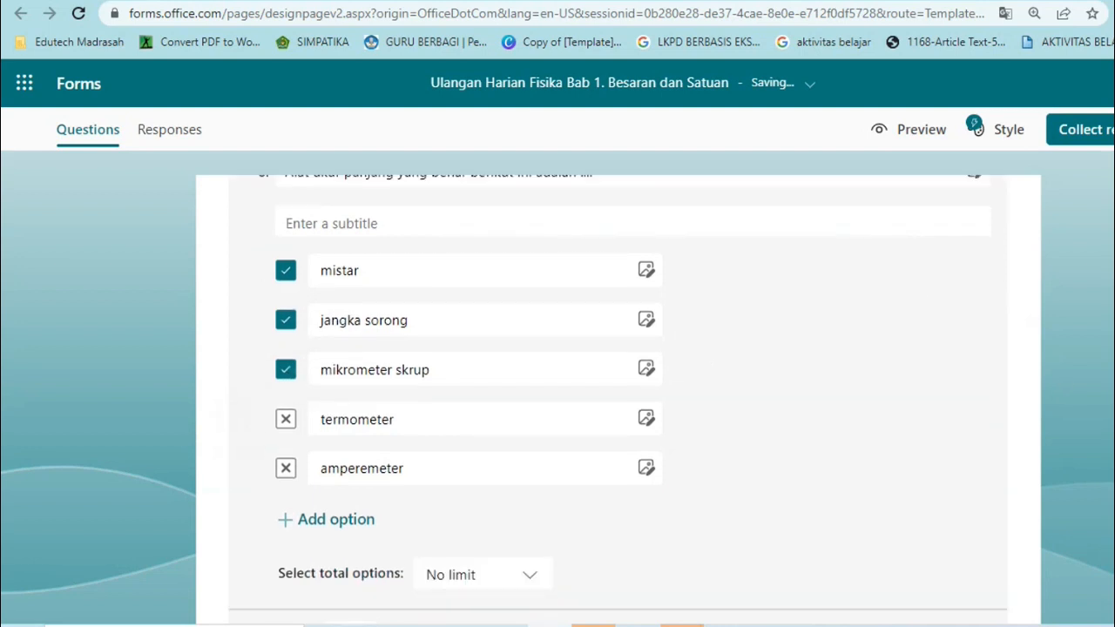
left_click(1043, 479)
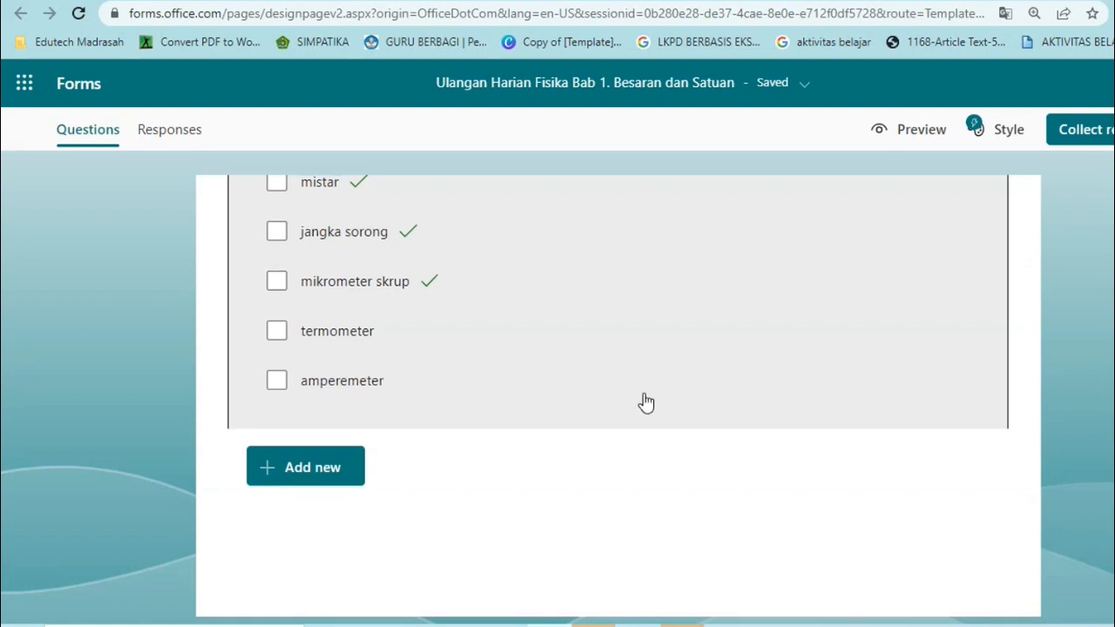
- Reopen the sixth question and set its total selectable options to Equal to 3
left_click(643, 404)
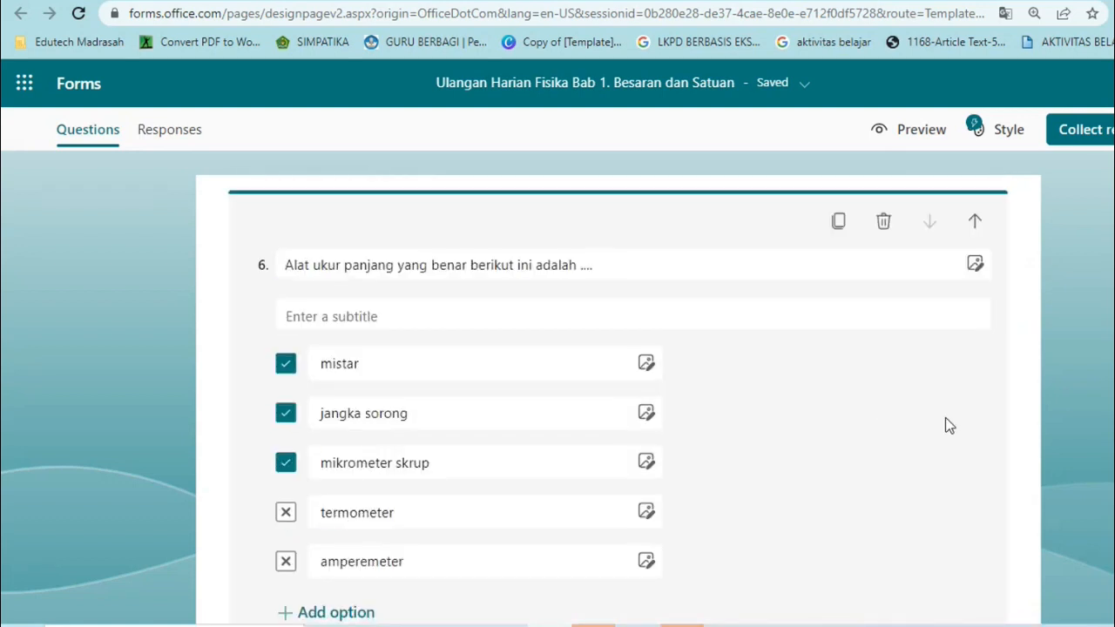
scroll(944, 417, "down", 2)
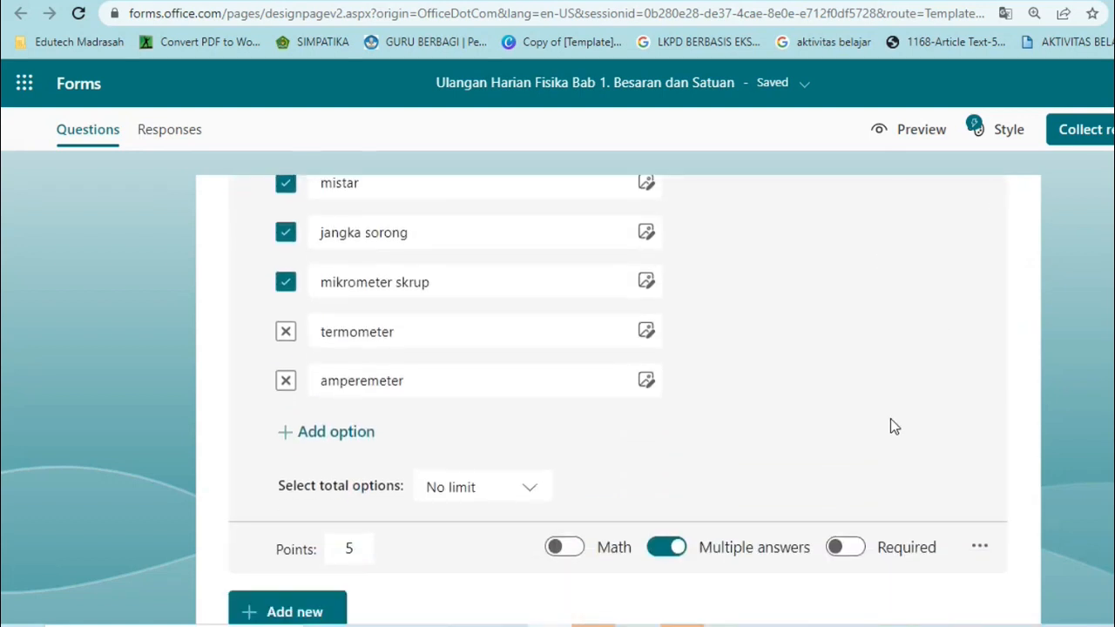
left_click(567, 378)
left_click(531, 494)
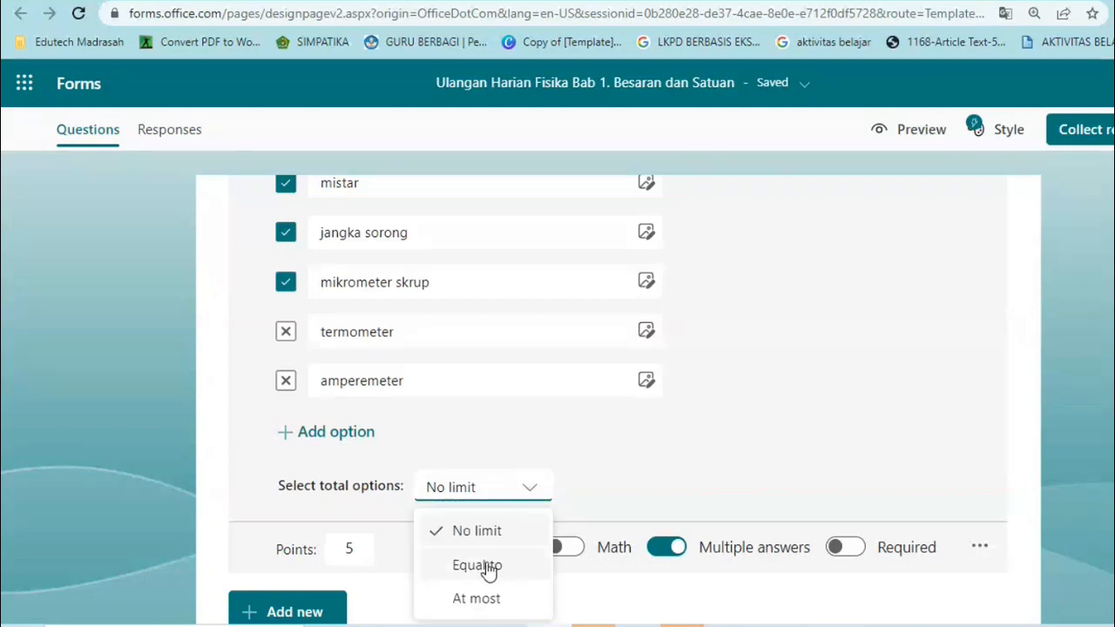
left_click(483, 574)
left_click(596, 490)
left_click(596, 489)
left_click(624, 372)
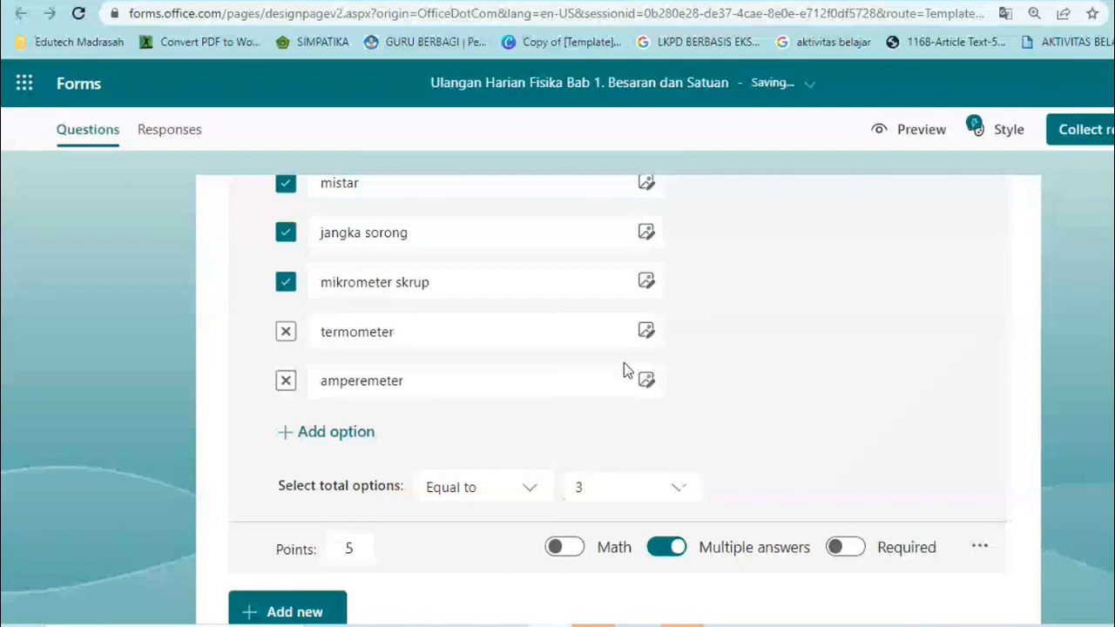
left_click_drag(719, 364, 731, 544)
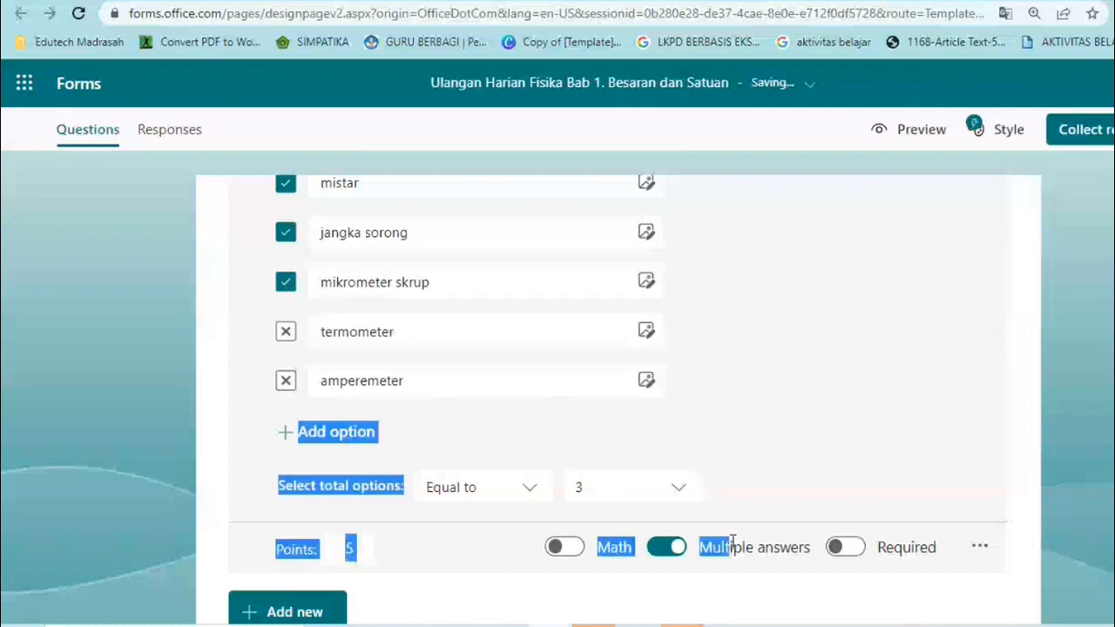
- Add a Text question to the quiz as the seventh question
left_click(816, 408)
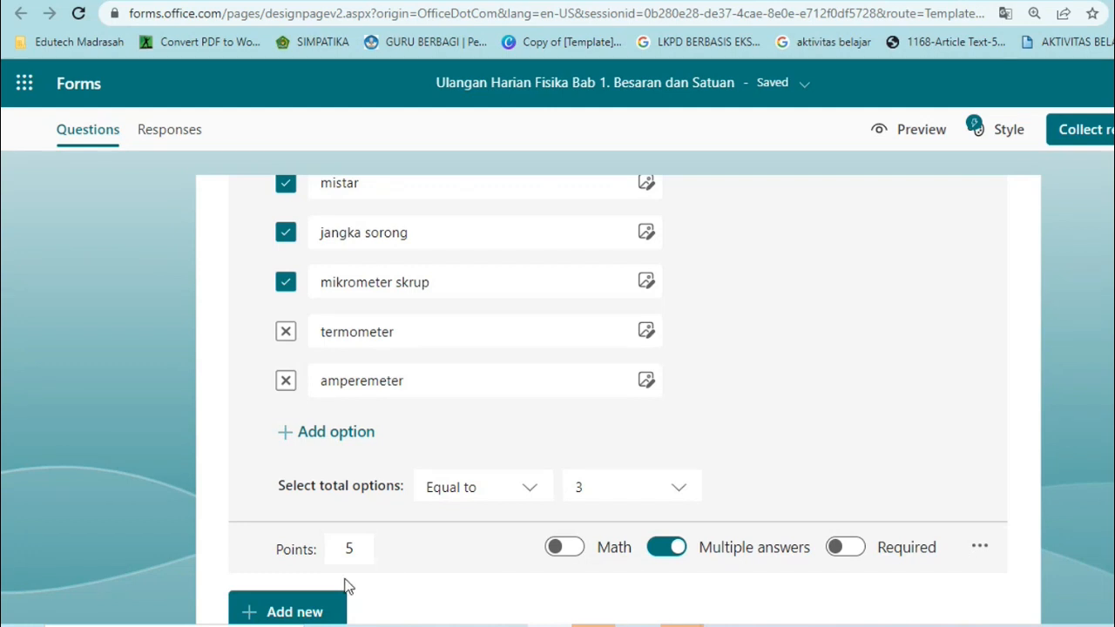
left_click(329, 606)
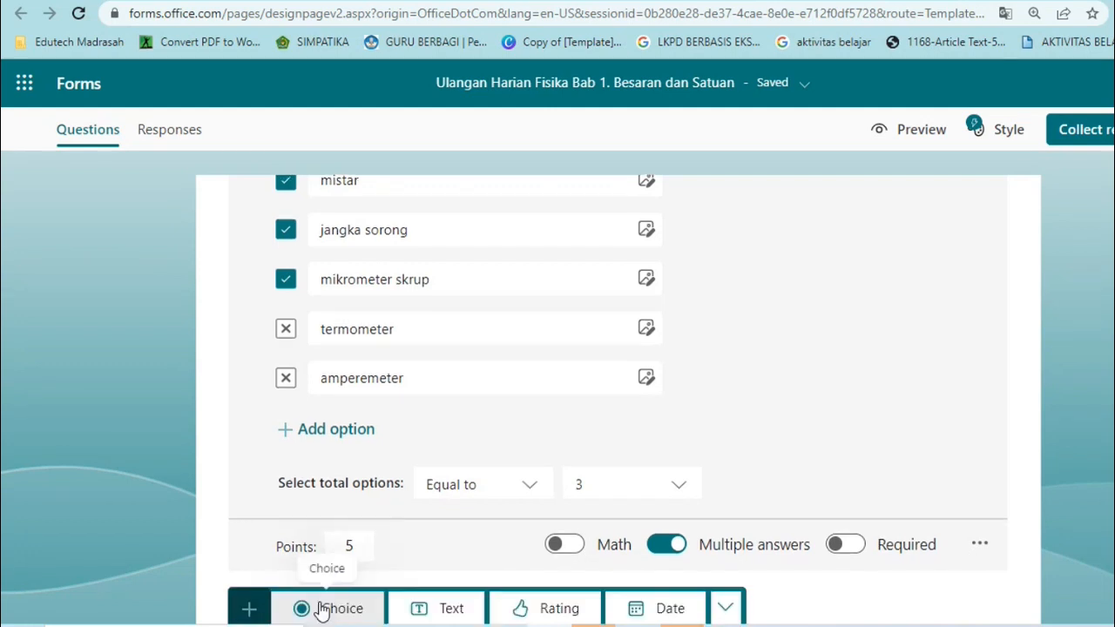
left_click(445, 606)
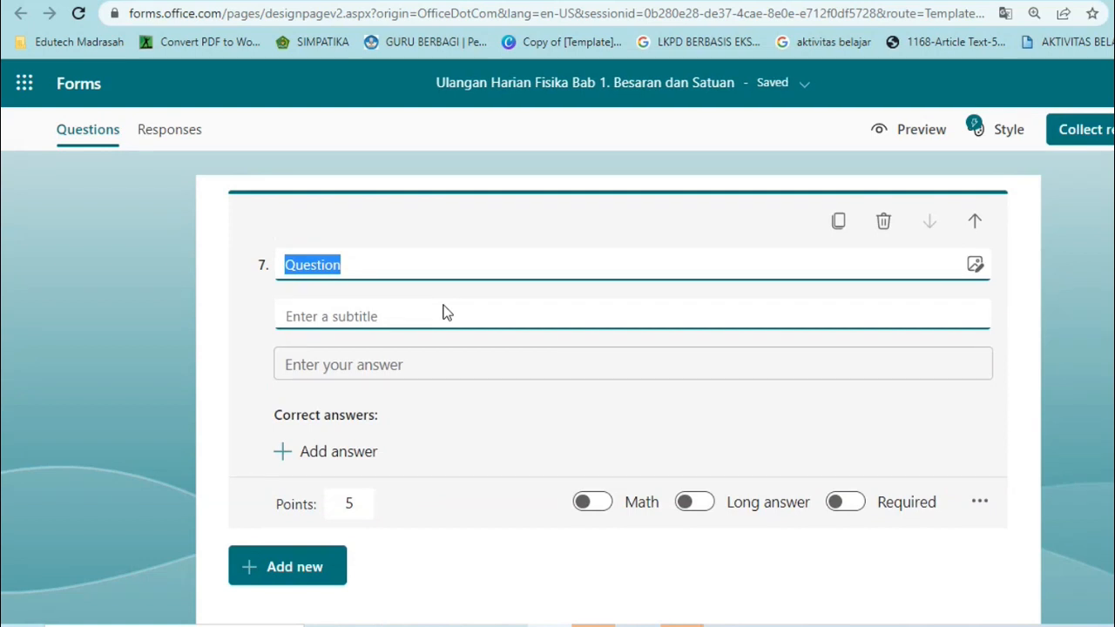
- Set the seventh question's text to "Fotovoltage menggunakan tenaga ...."
type("Foto")
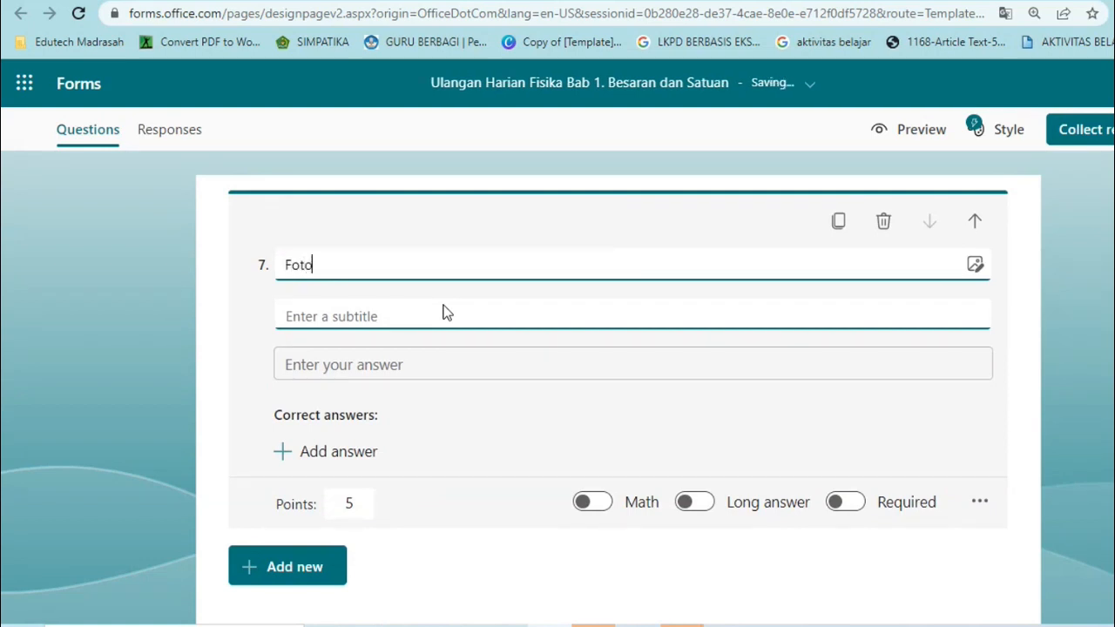
type("votaic")
key("BackSpace")
key("BackSpace")
key("BackSpace")
key("BackSpace")
type("lta")
key("BackSpace")
type("age")
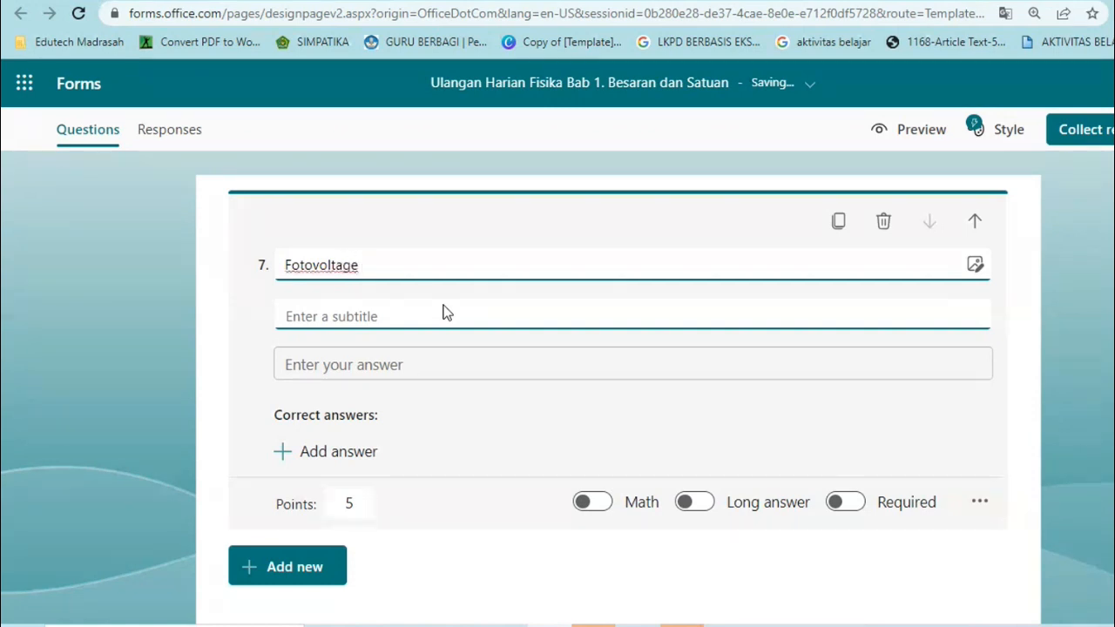
type(" menggunakan tenaga")
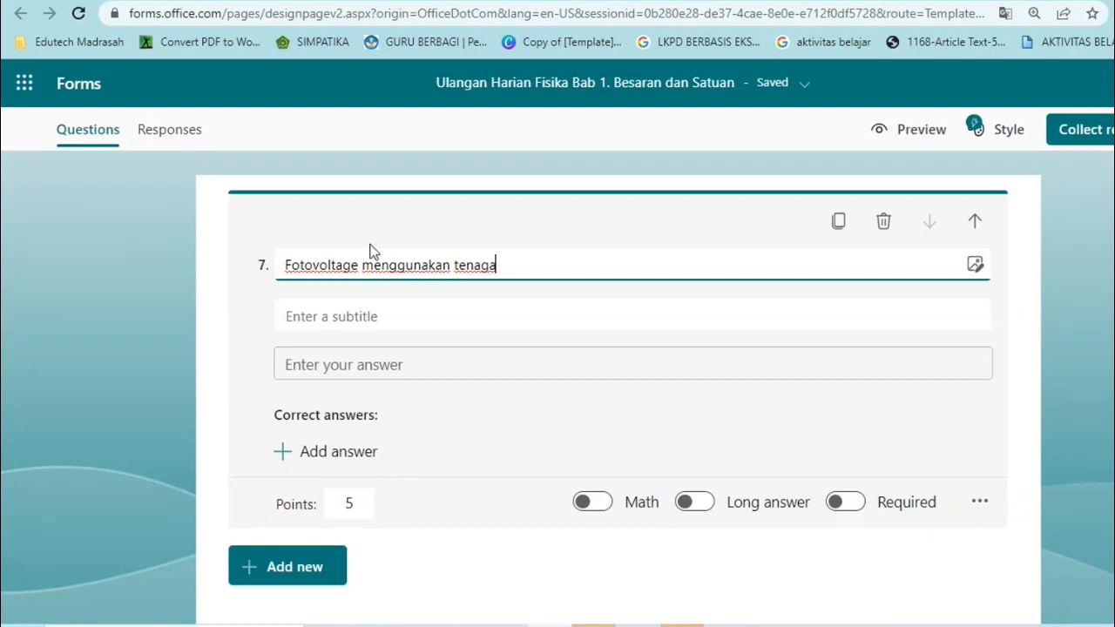
left_click(575, 290)
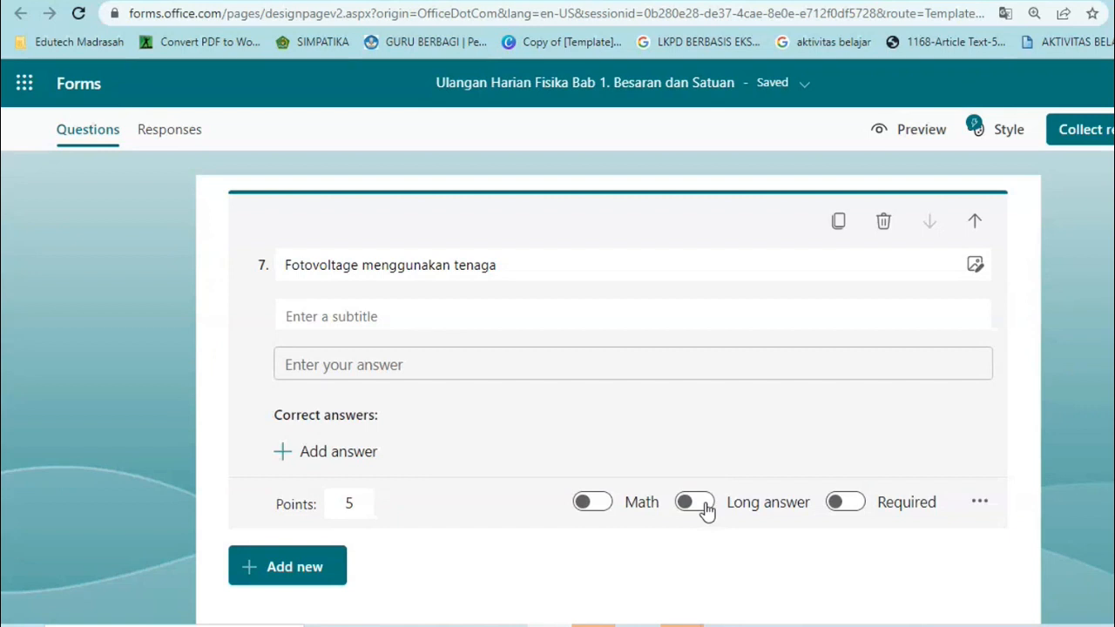
left_click(540, 273)
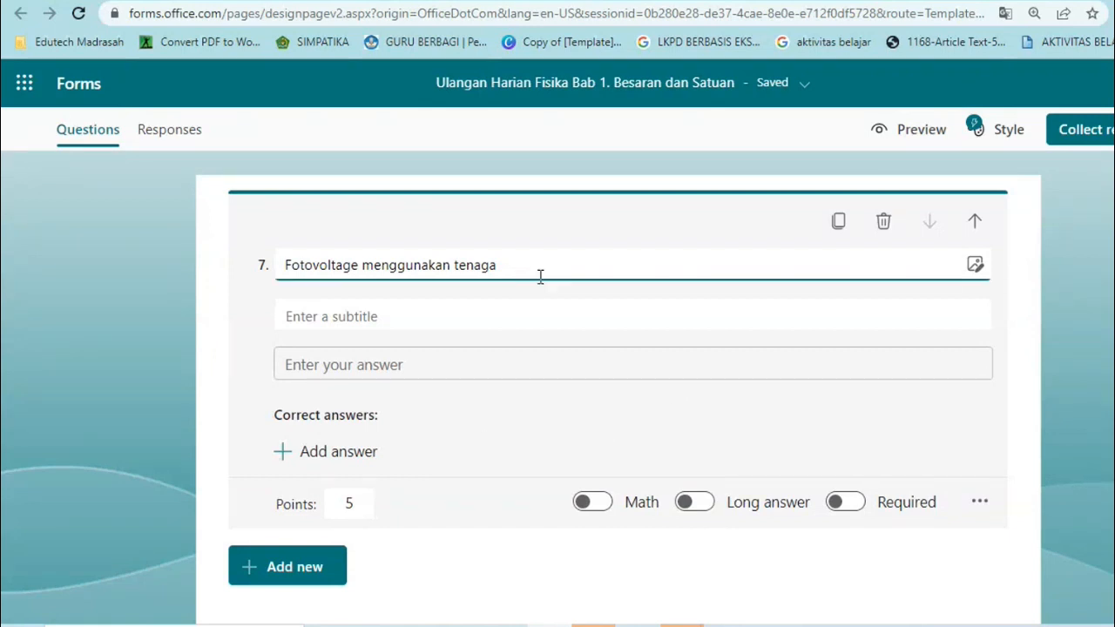
type("m")
key("BackSpace")
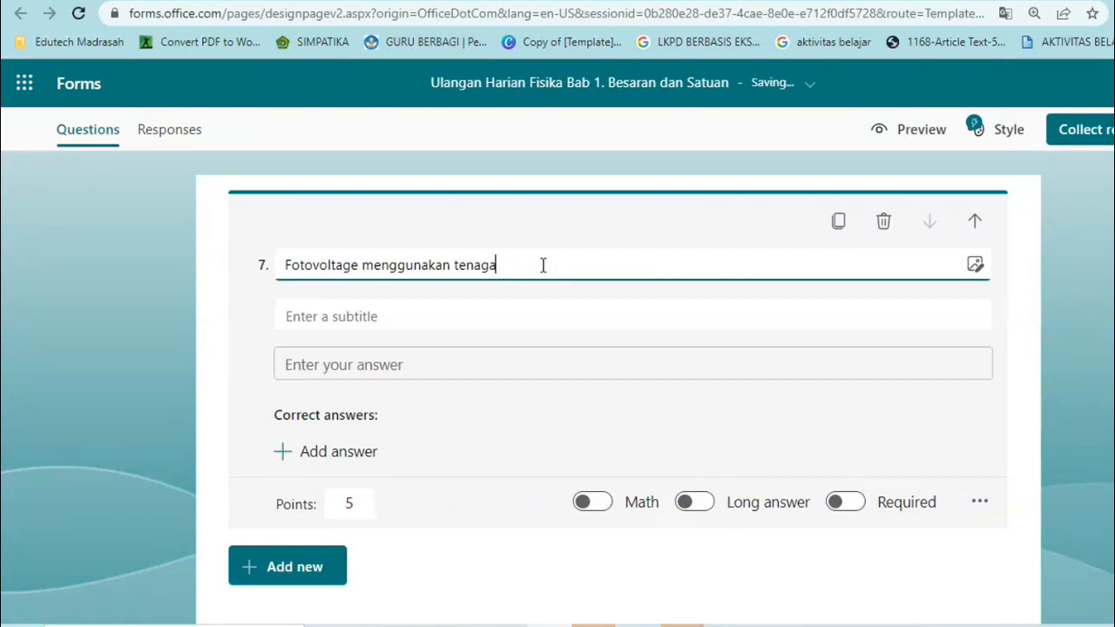
type("....")
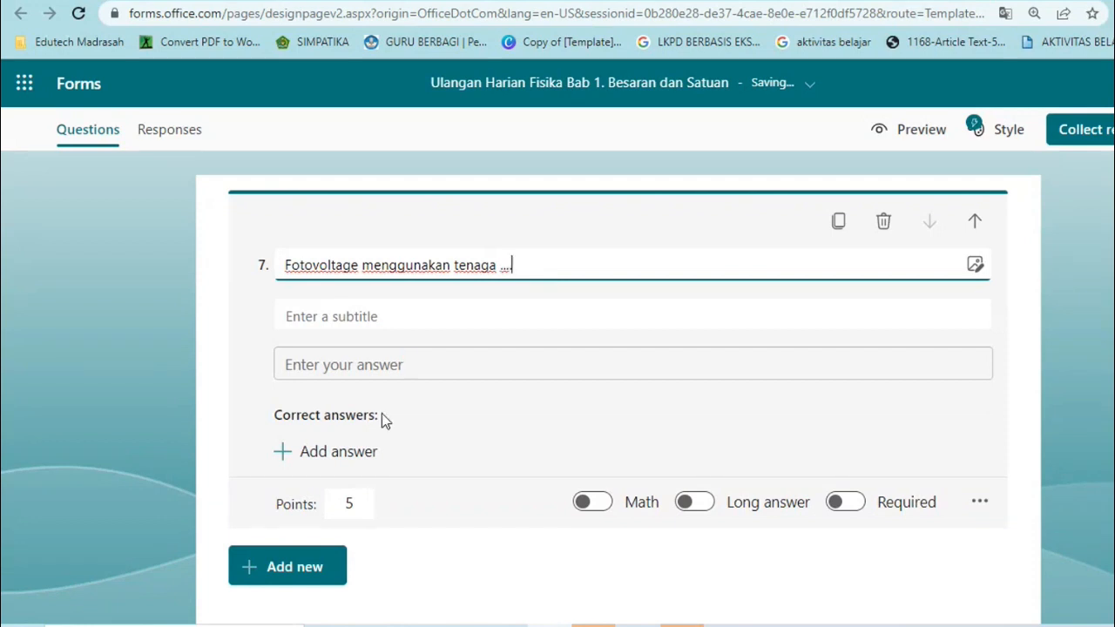
- Add "surya", "SURYA" and "Surya" as correct answers of the seventh question
left_click(354, 461)
type("surya")
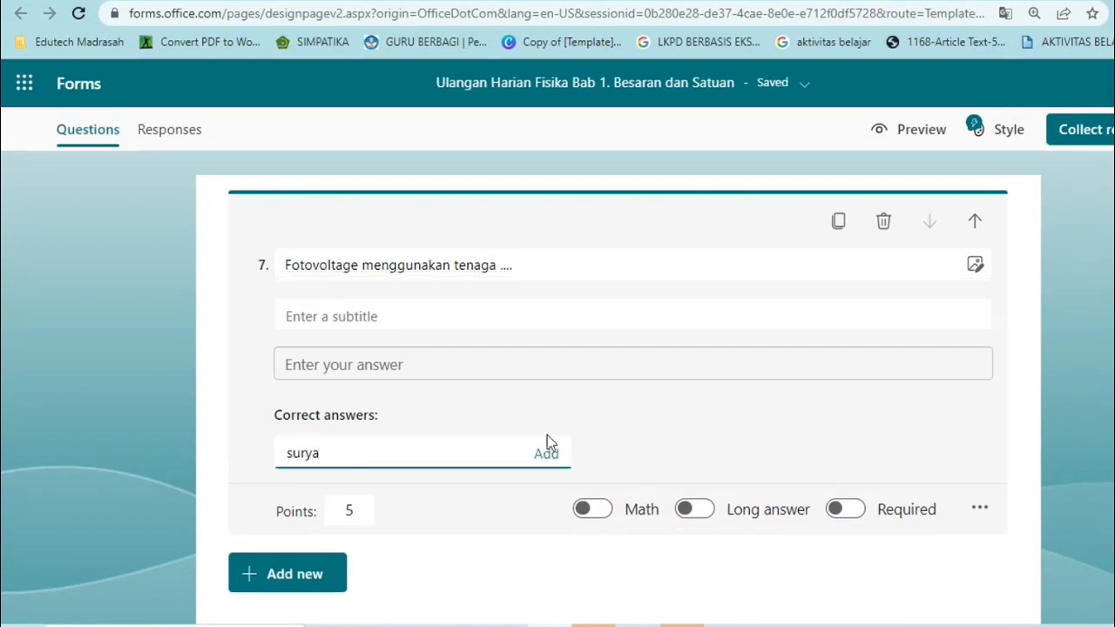
left_click(548, 453)
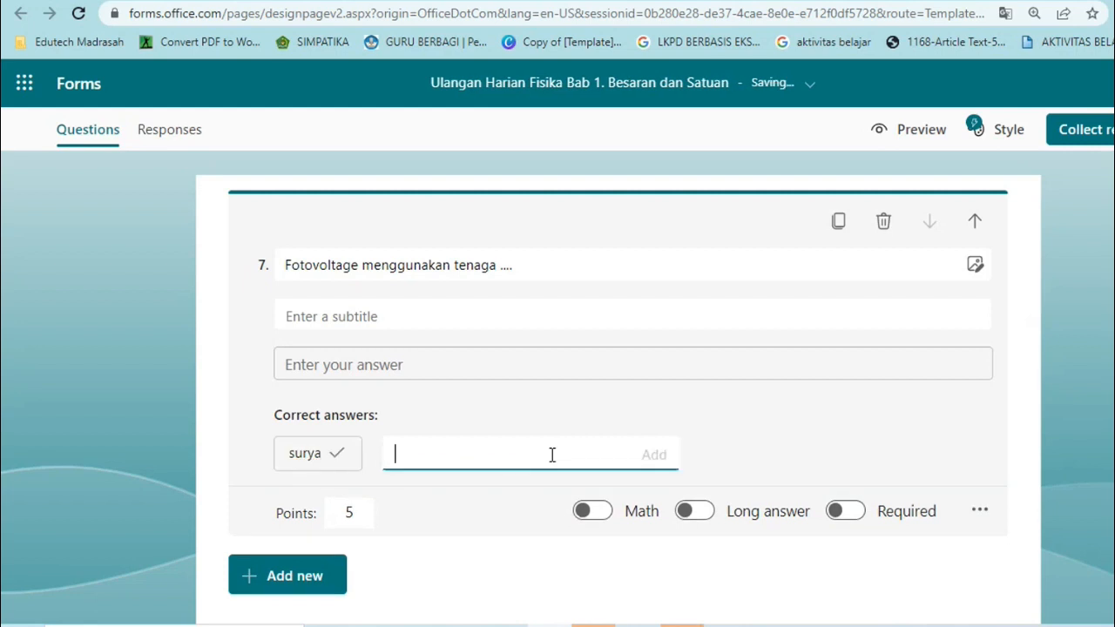
type("SURYA")
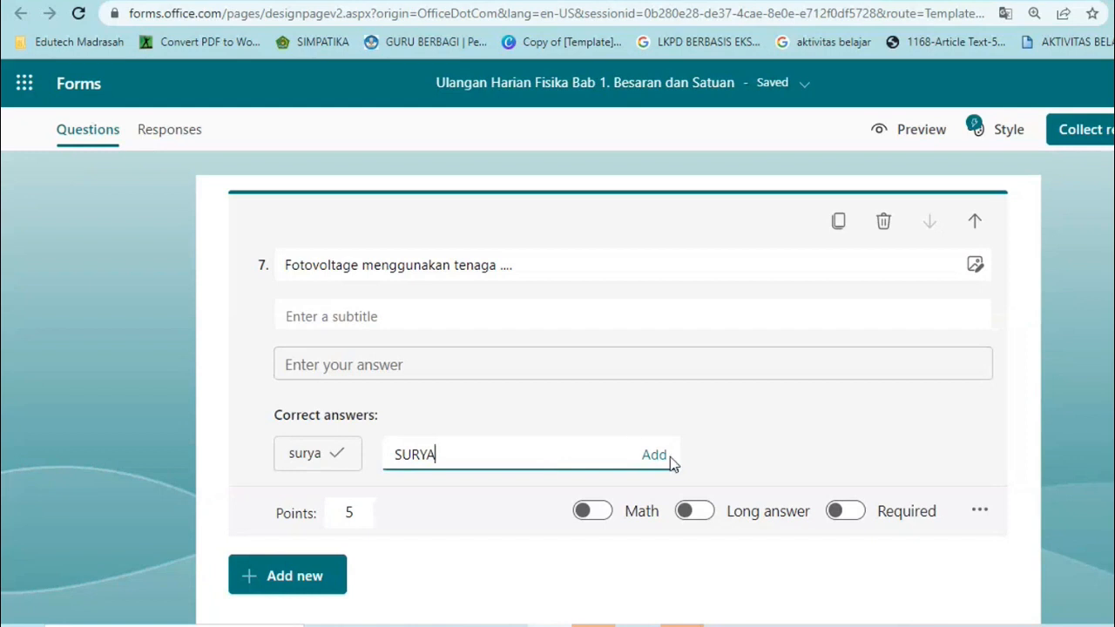
left_click(659, 454)
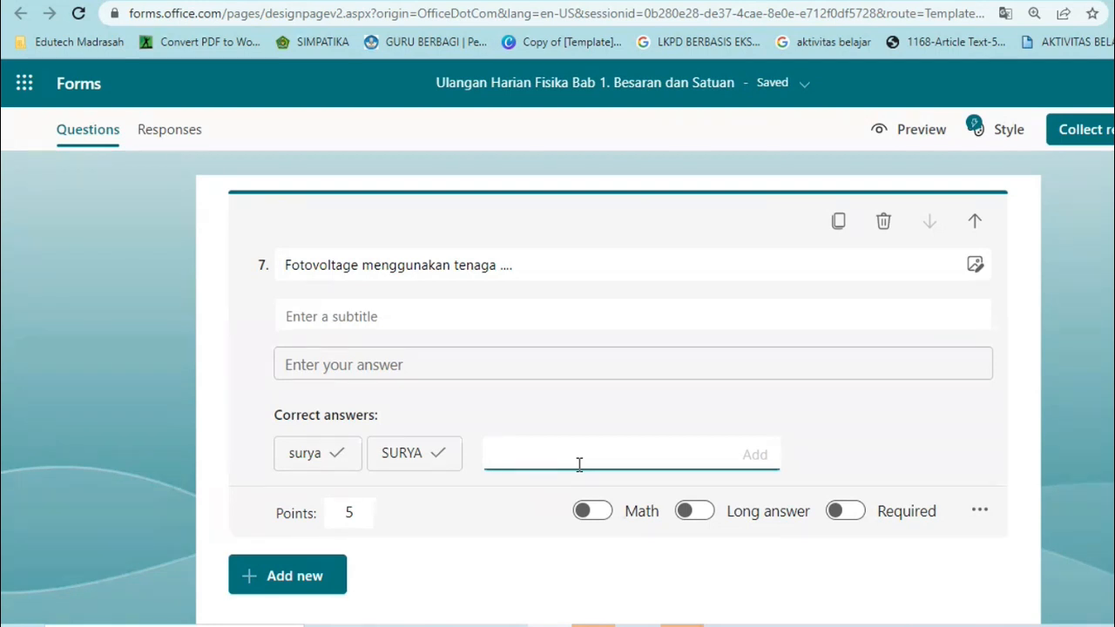
type("S")
type("urya")
left_click(756, 455)
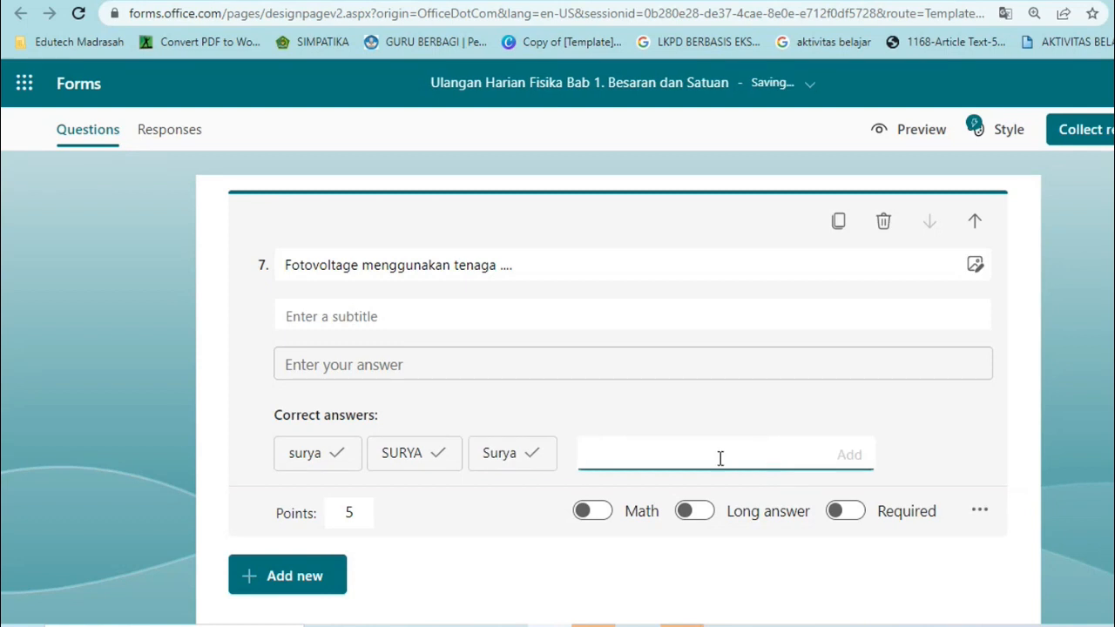
- Add "Matahari", "matahari" and "MATAHARI" as further correct answers of the seventh question
type("Matahari")
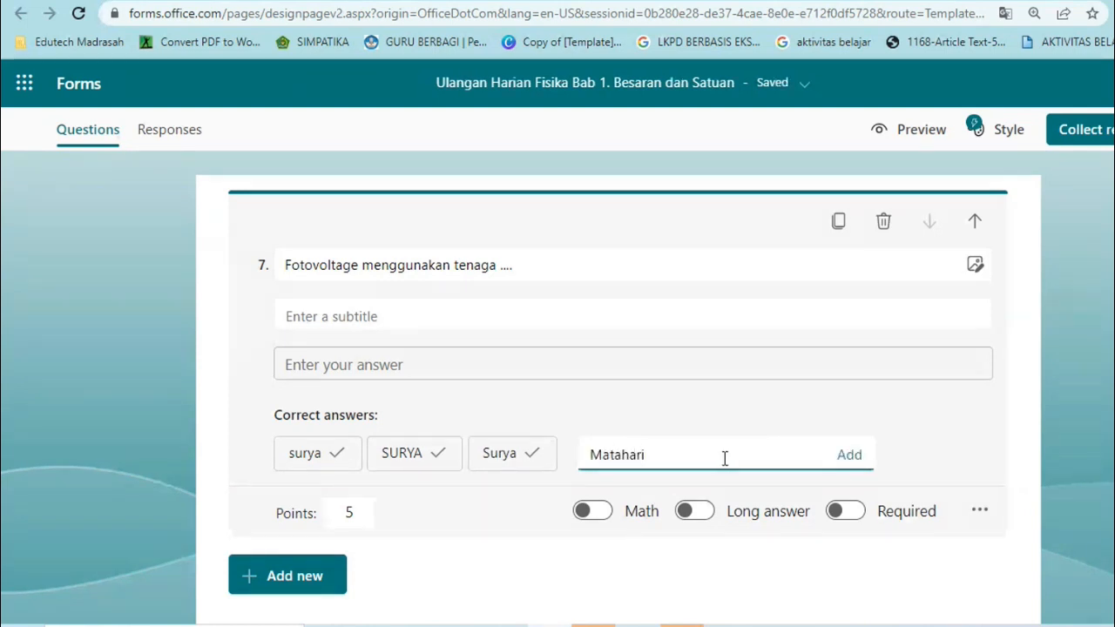
left_click(846, 456)
type("matahari")
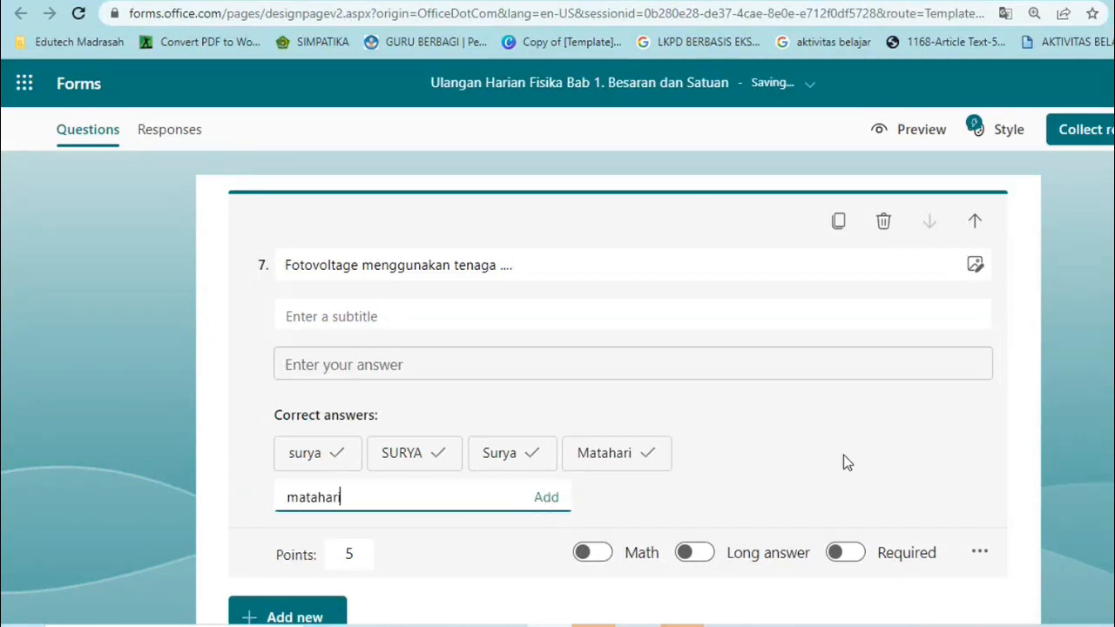
left_click(544, 499)
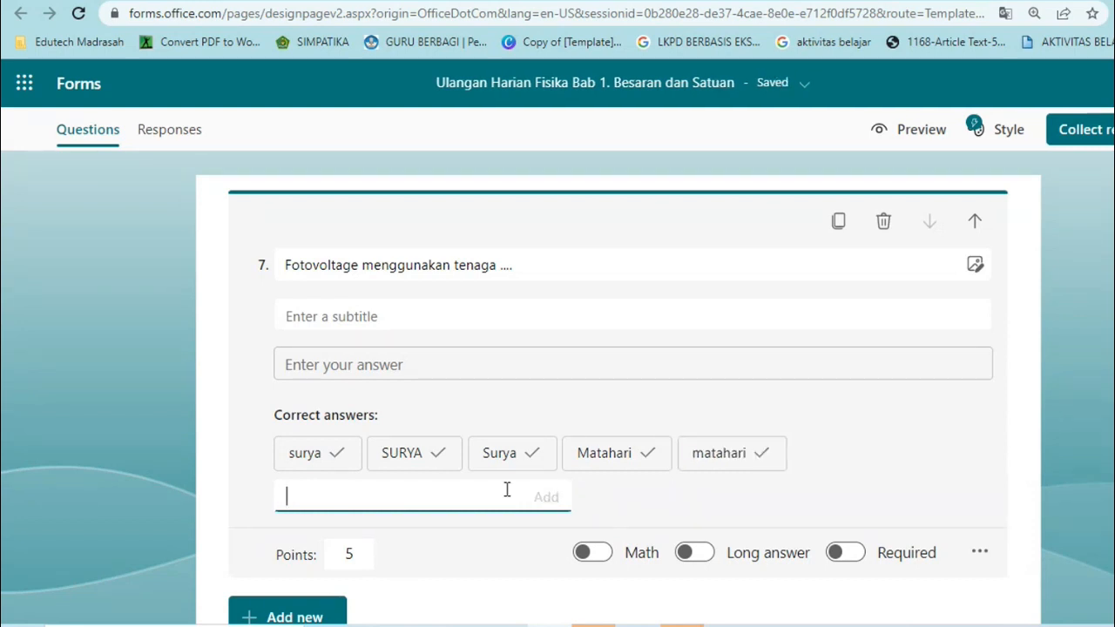
type("MATAHARI")
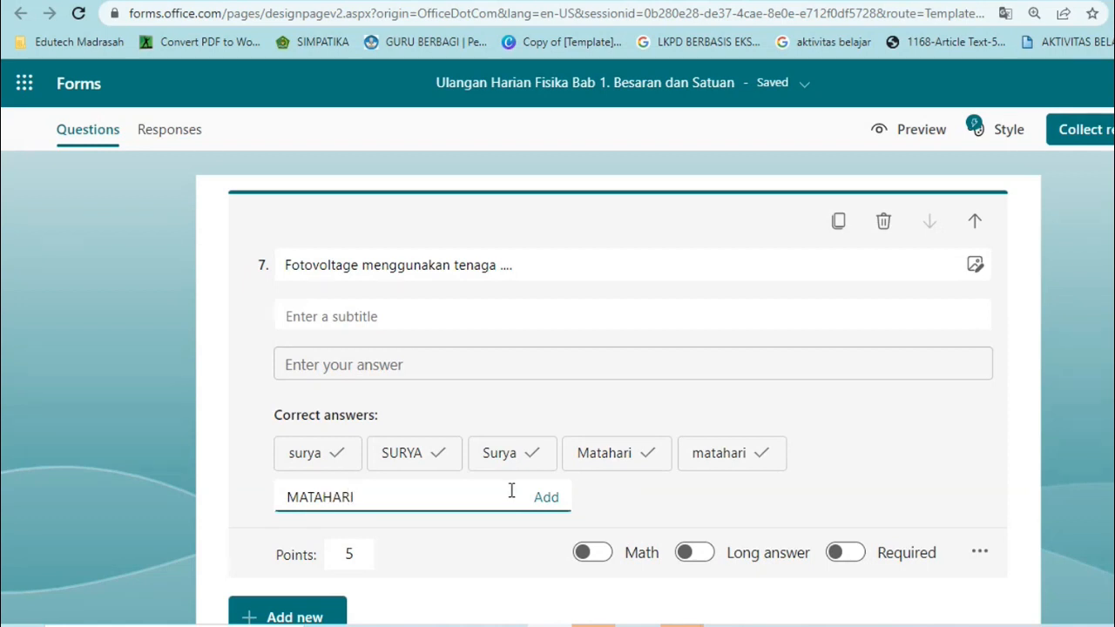
left_click(543, 502)
mouse_move(441, 456)
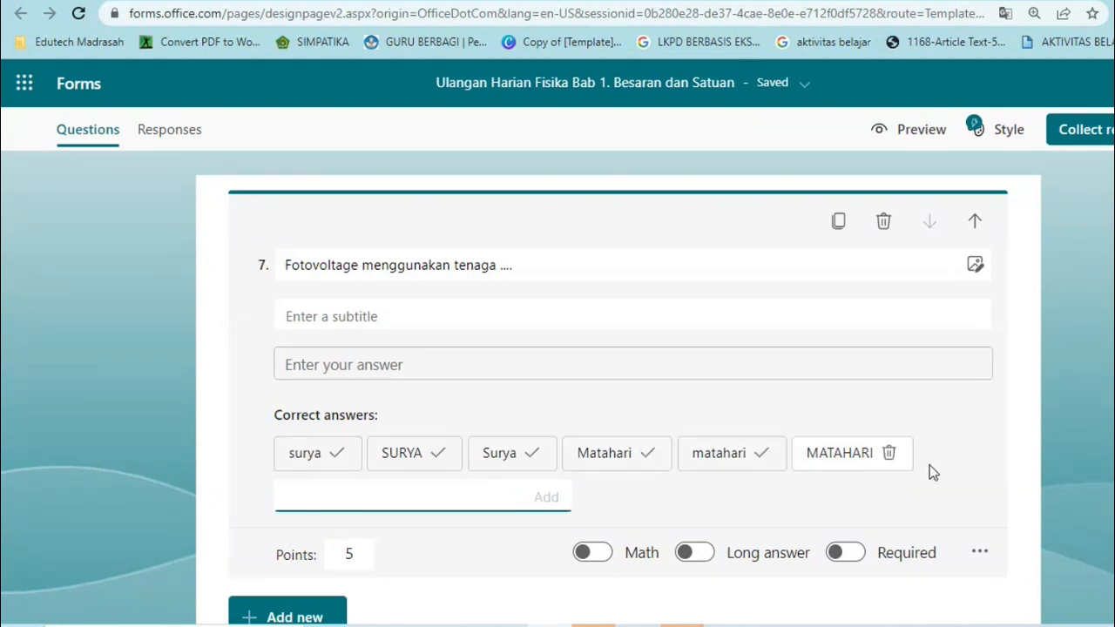
left_click(1006, 456)
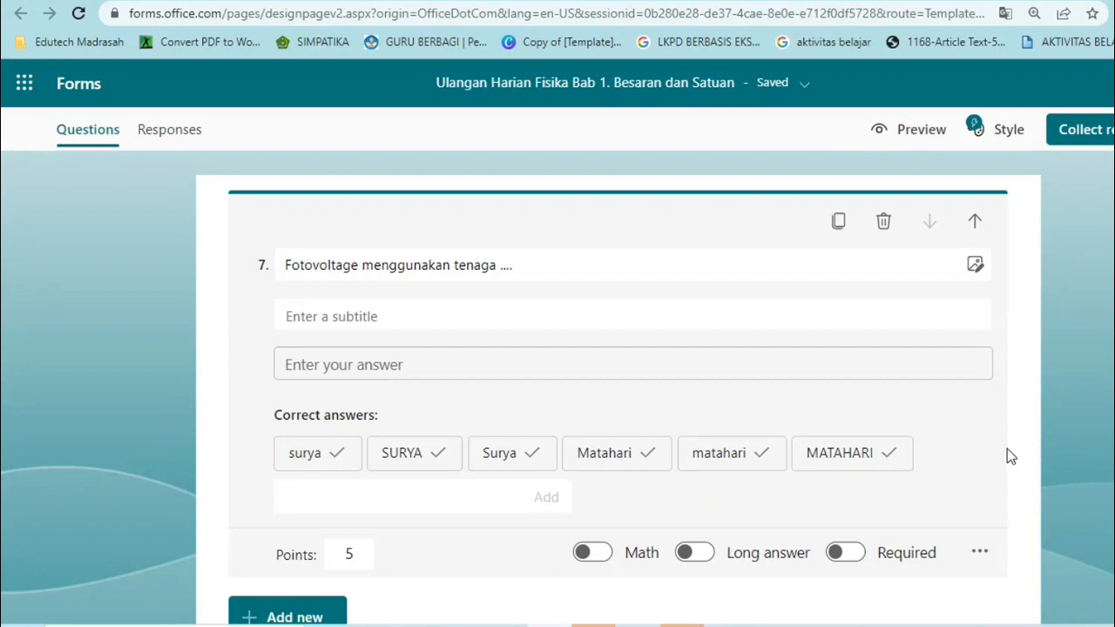
- Add a Text question as the eighth question and enable its Math option
left_click(296, 617)
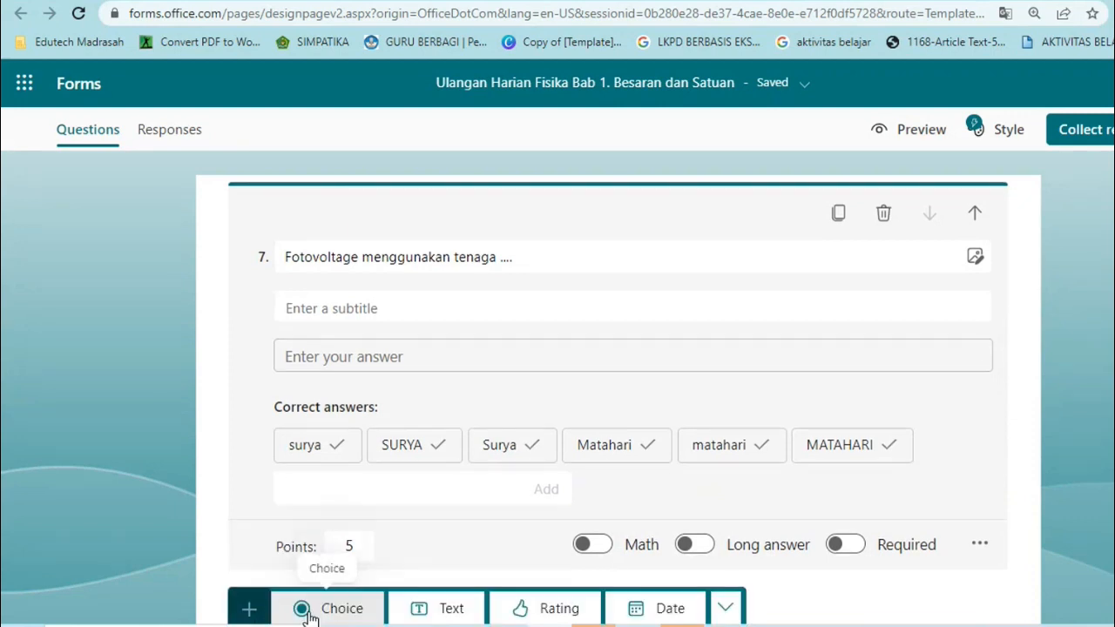
left_click(444, 612)
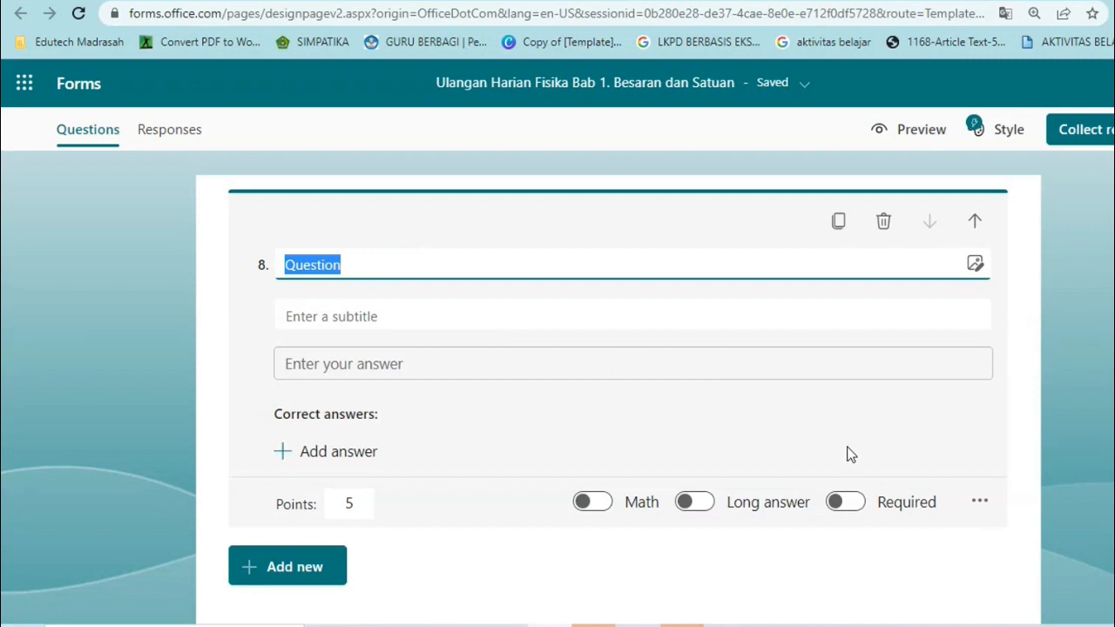
left_click(972, 509)
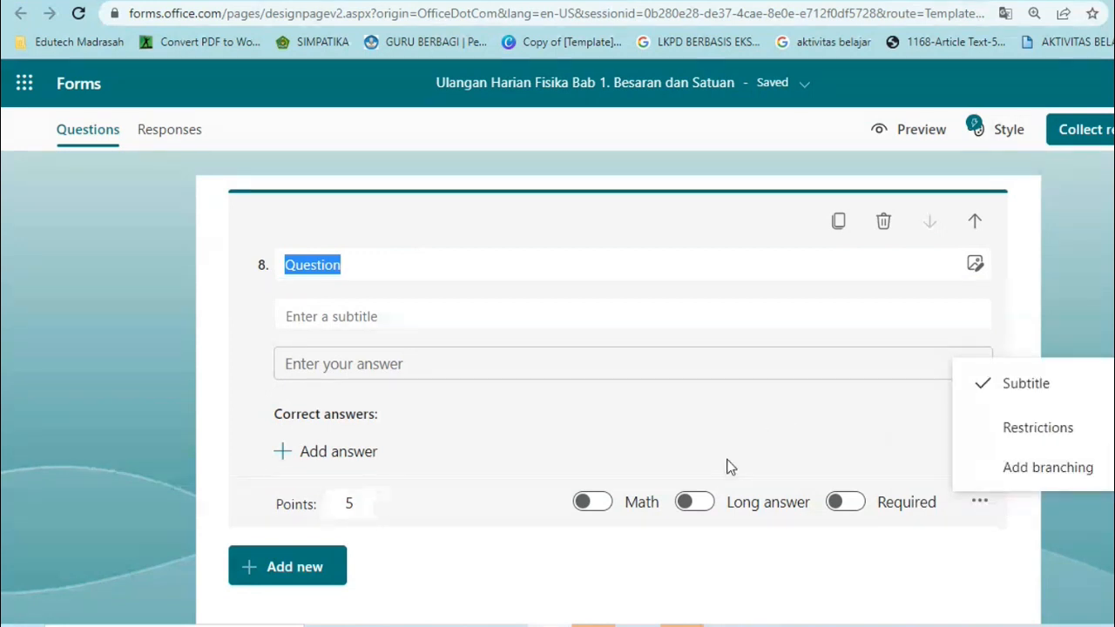
left_click(596, 504)
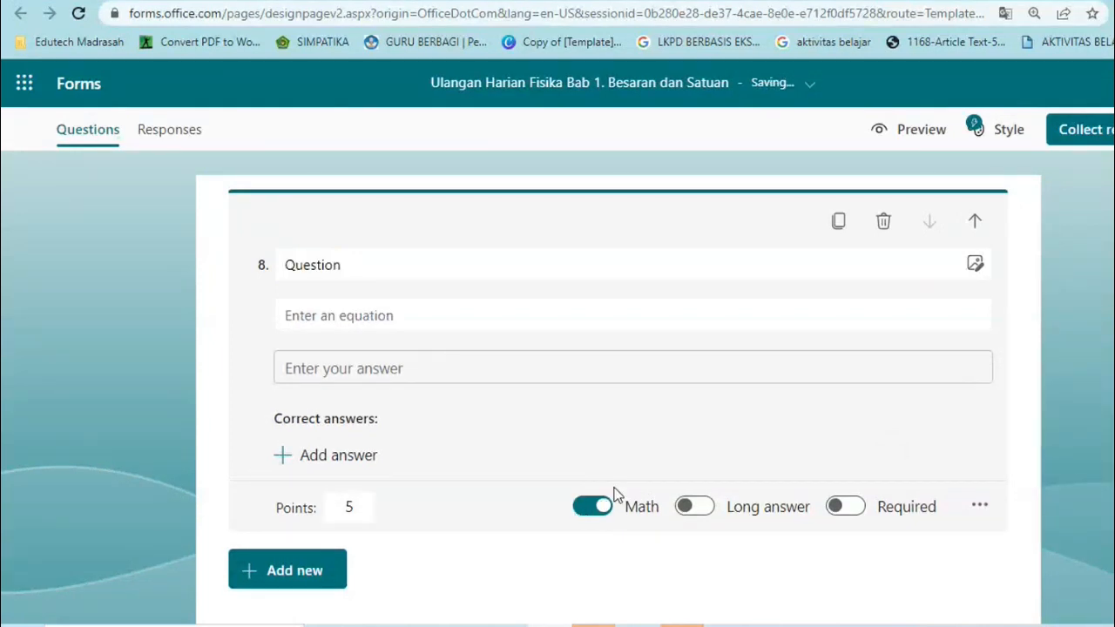
- Enter the equation x + y² = 4 for the eighth question
left_click(427, 318)
left_click(427, 318)
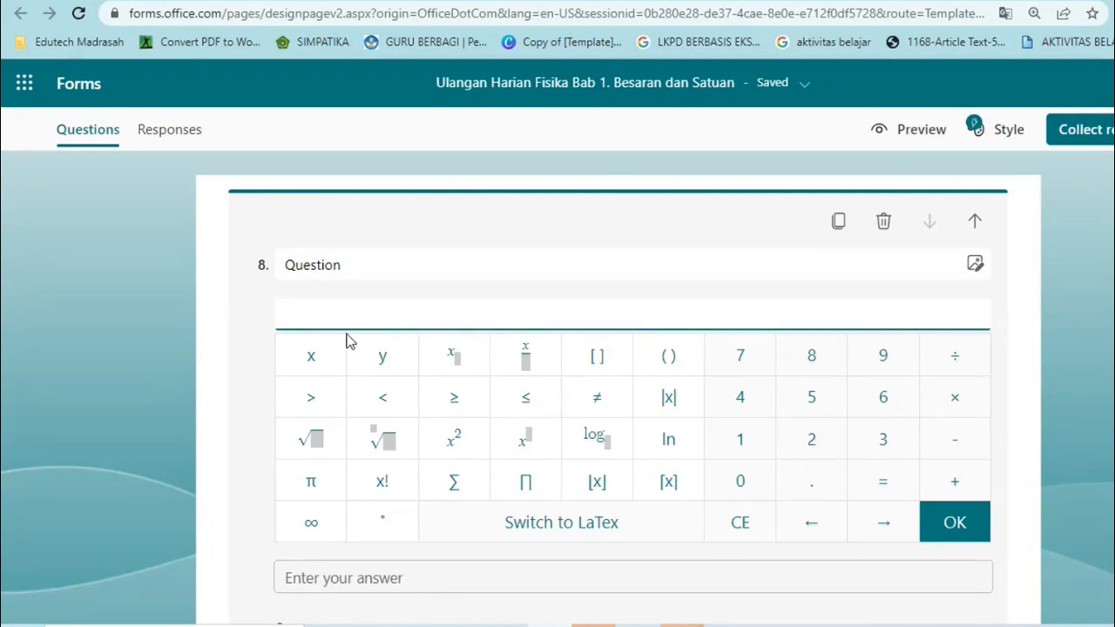
left_click(319, 364)
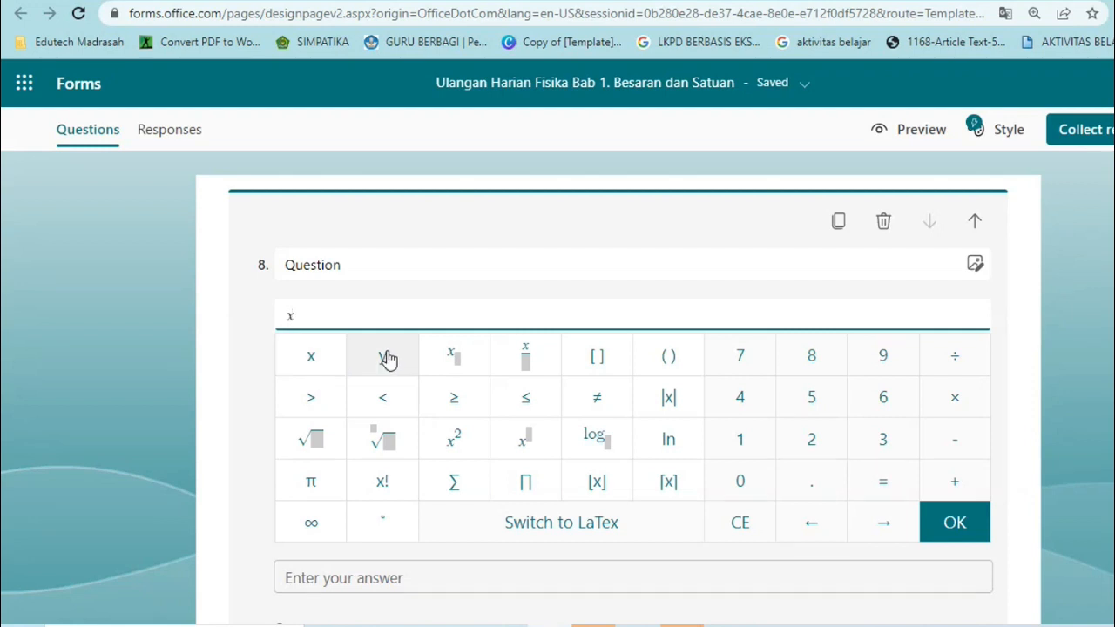
left_click(952, 482)
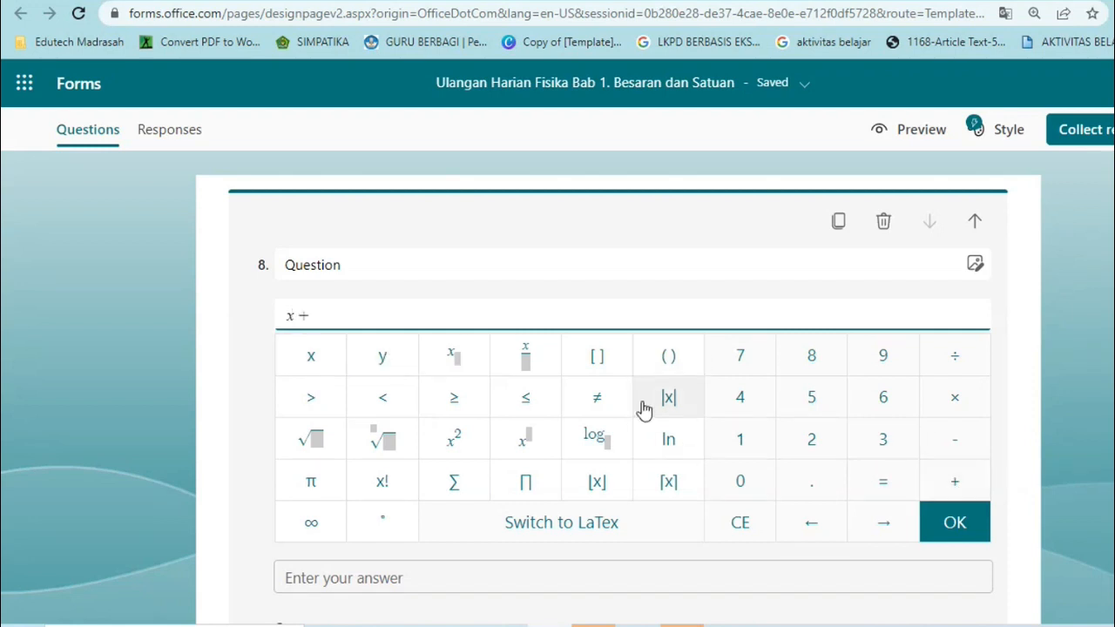
left_click(391, 370)
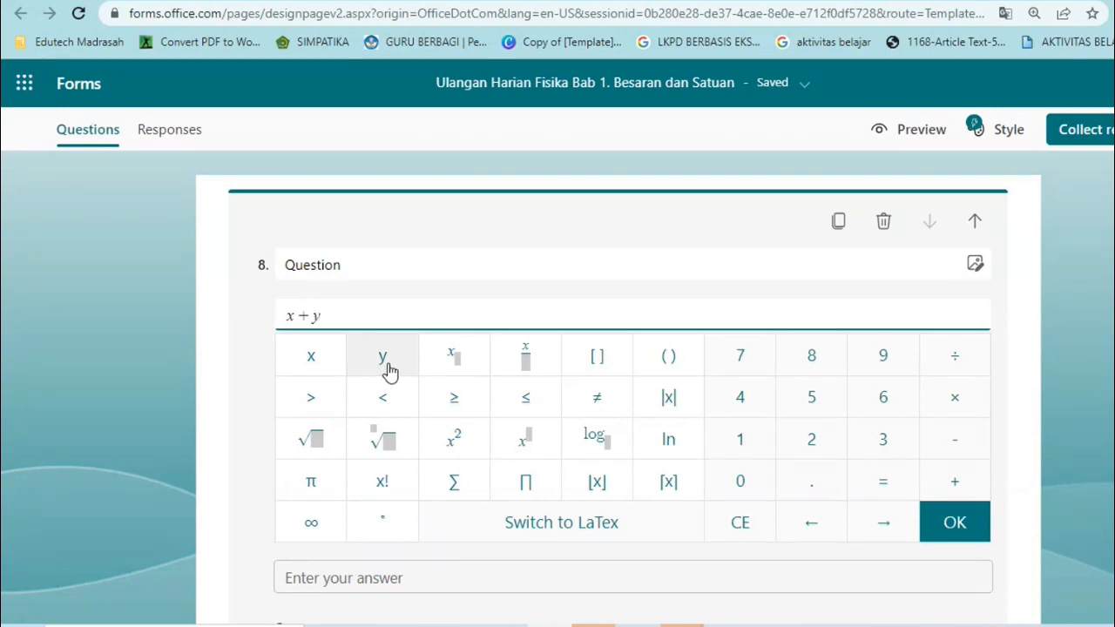
left_click(880, 483)
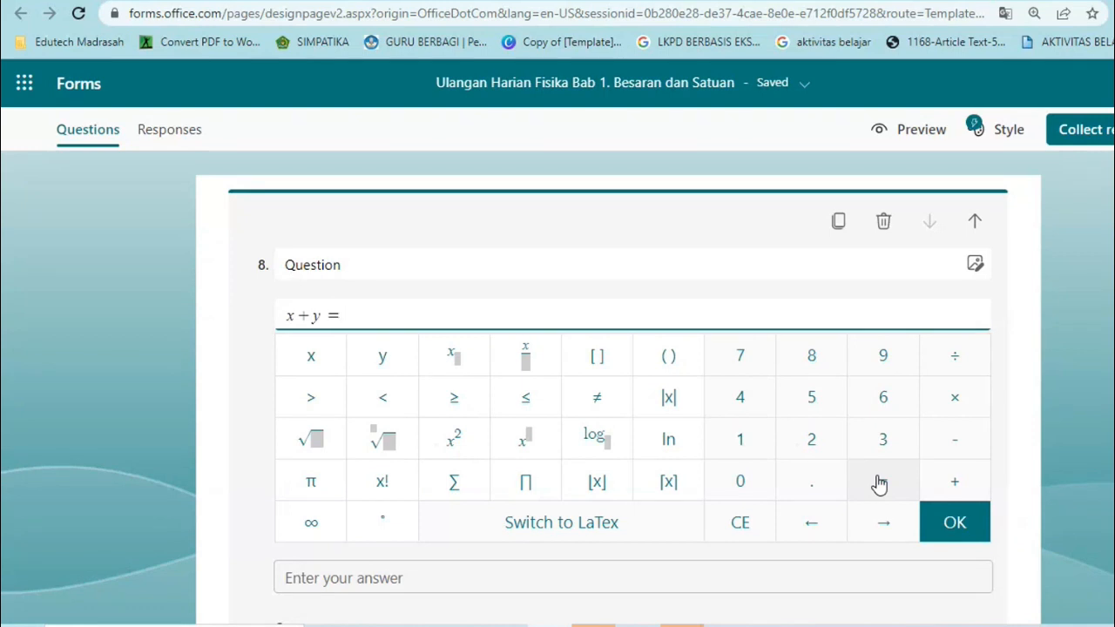
type("4")
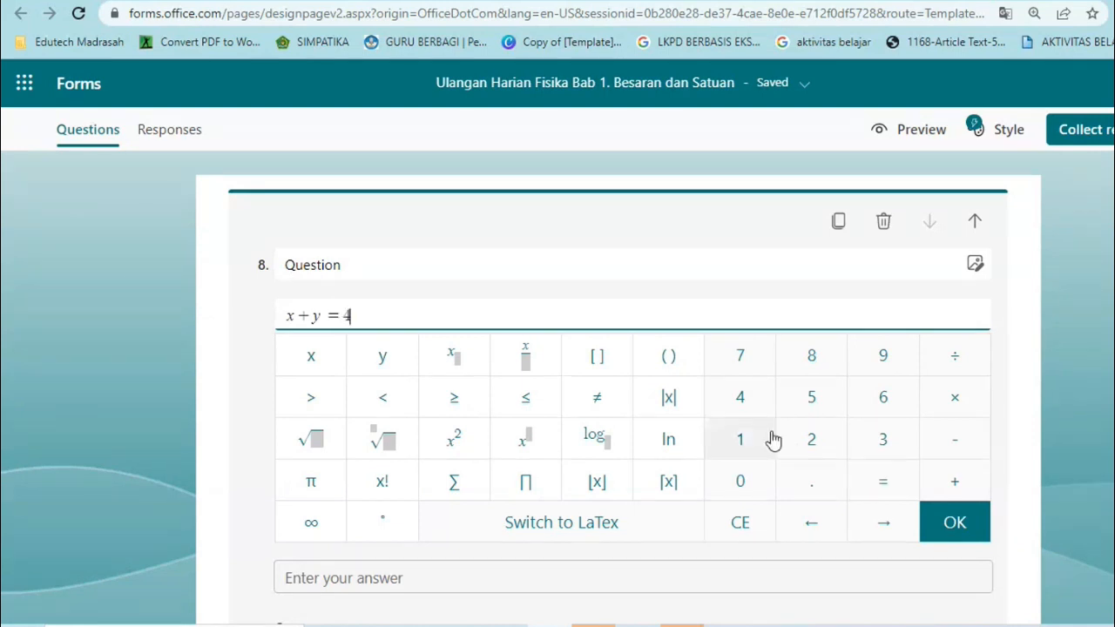
left_click(322, 316)
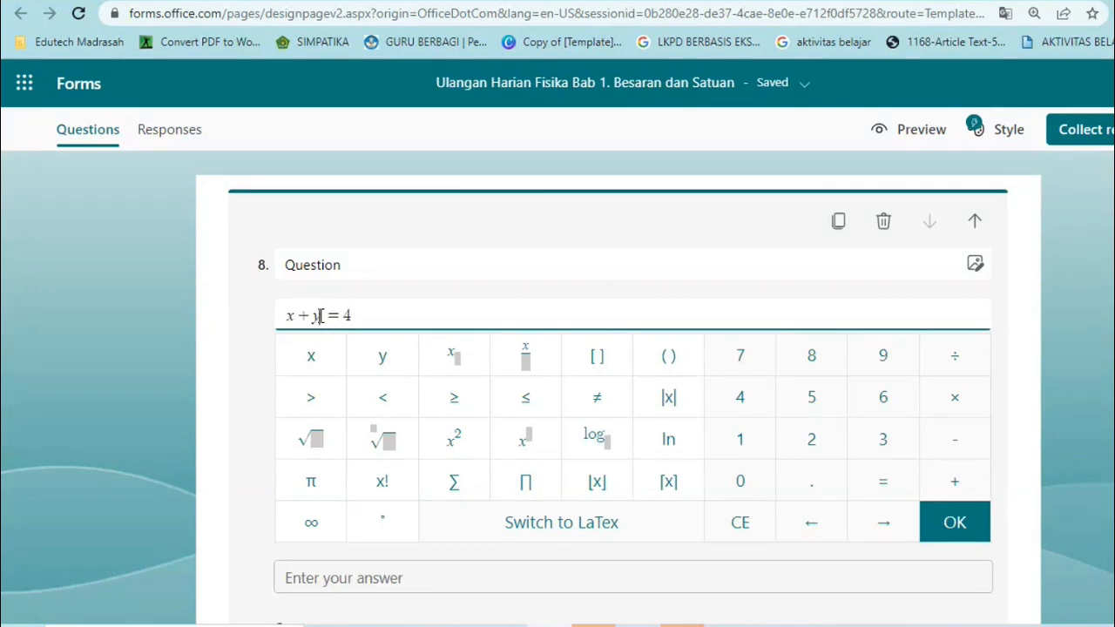
left_click(453, 441)
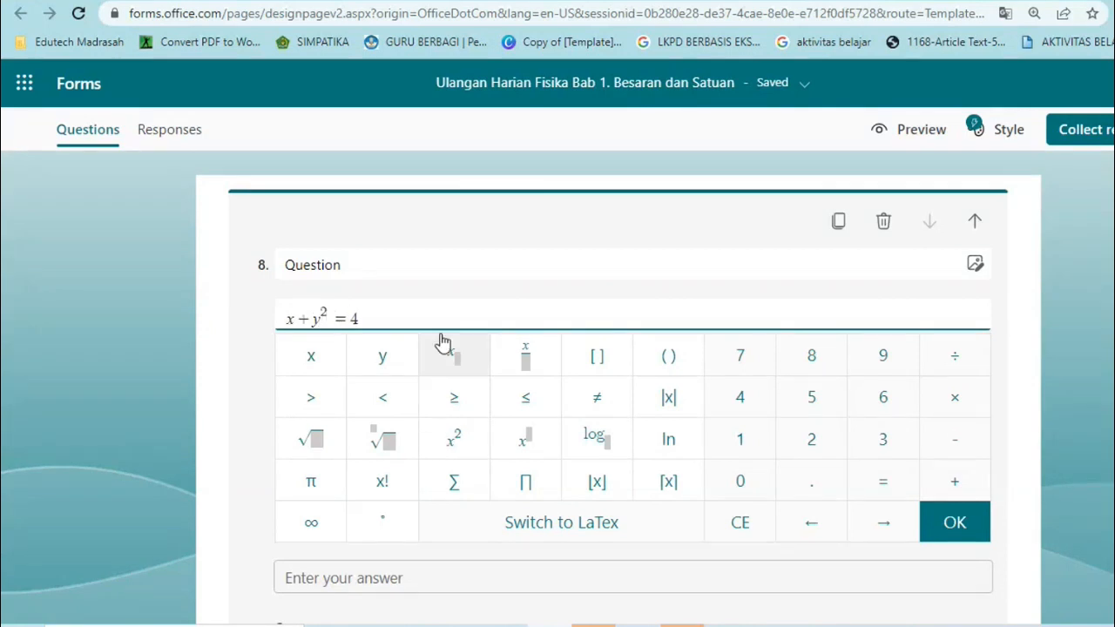
- Replace the eighth question's placeholder title with "Sebuah daerah dengan luas 1000 m2"
left_click(429, 273)
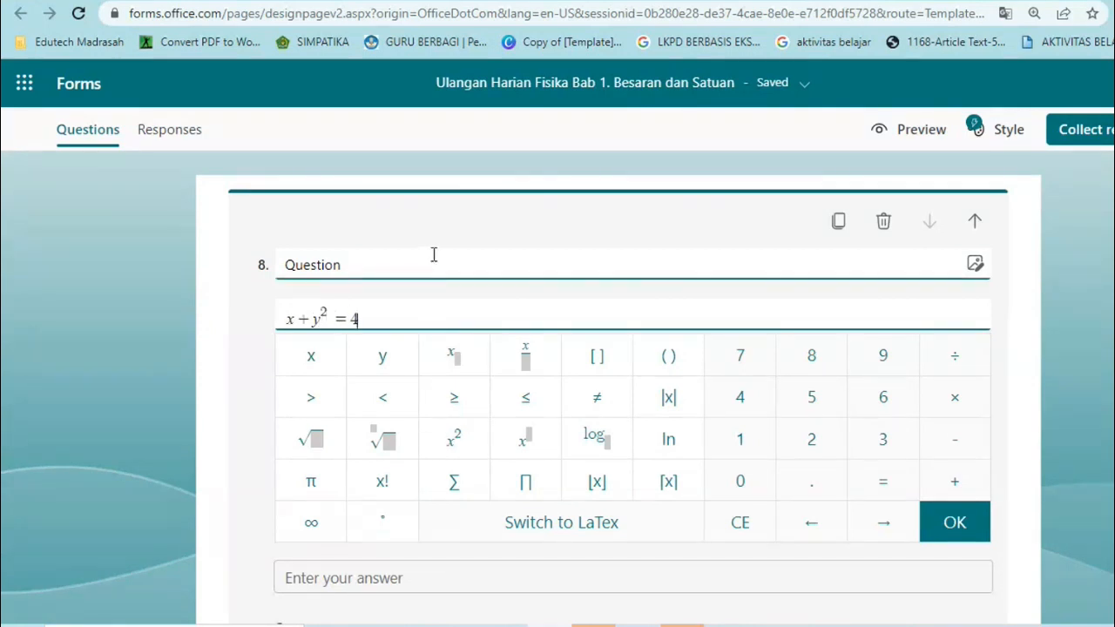
key("BackSpace")
key("BackSpace")
key("BackSpace")
key("BackSpace")
key("BackSpace")
key("BackSpace")
key("BackSpace")
key("BackSpace")
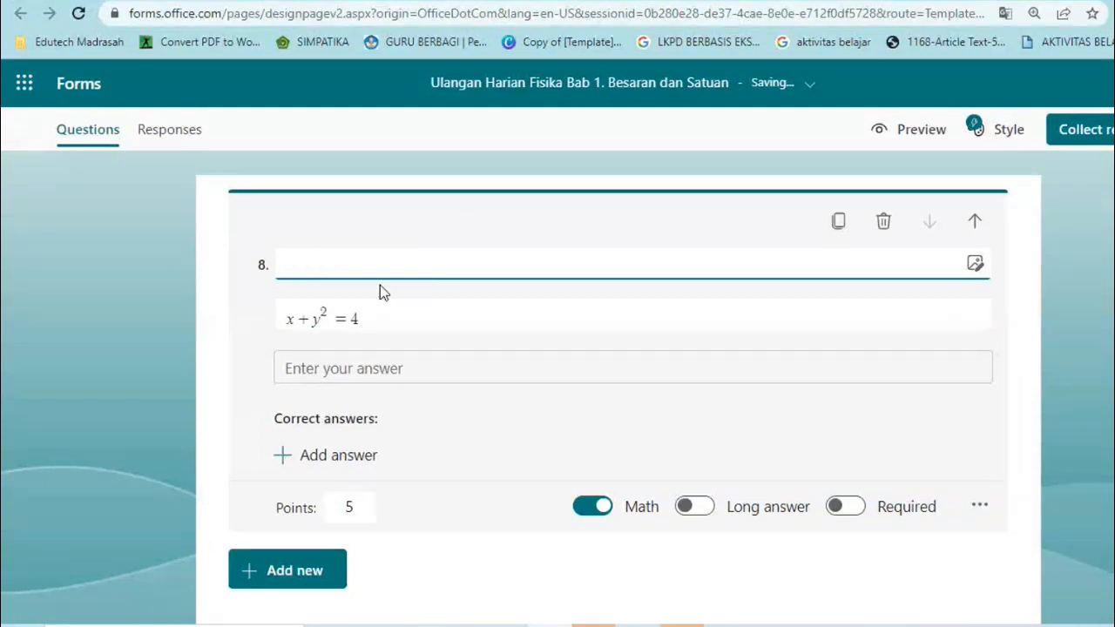
left_click(398, 320)
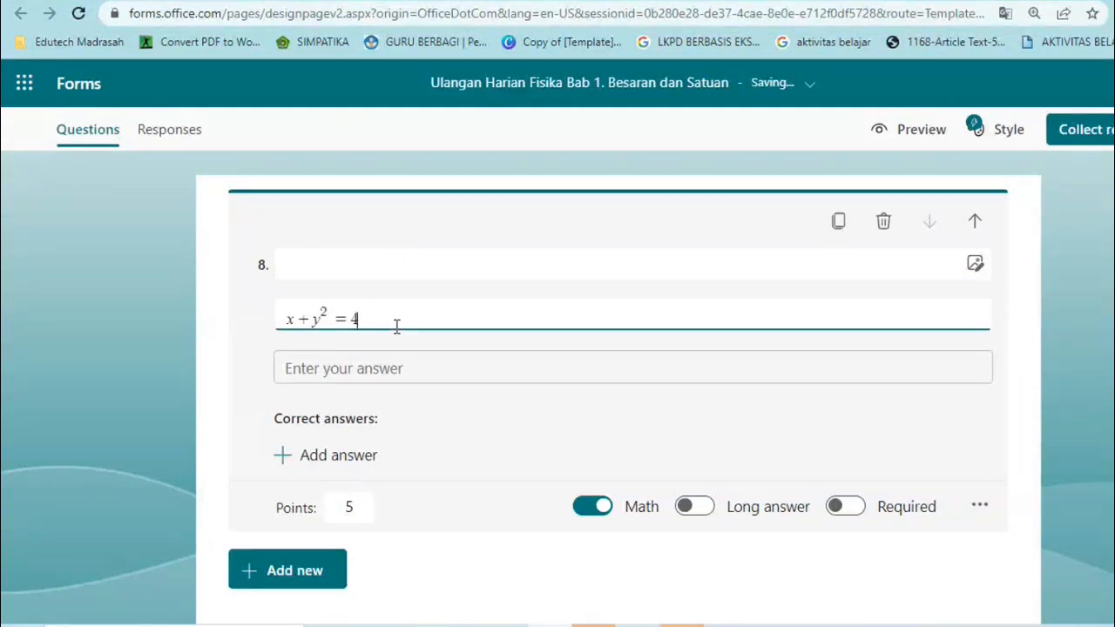
left_click(251, 325)
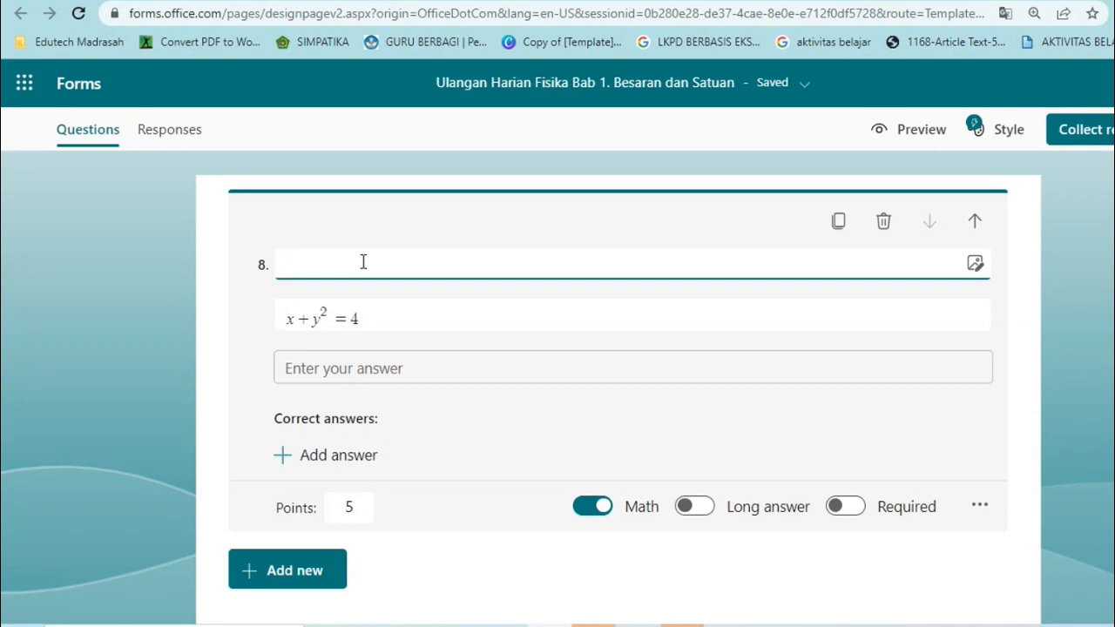
left_click(378, 318)
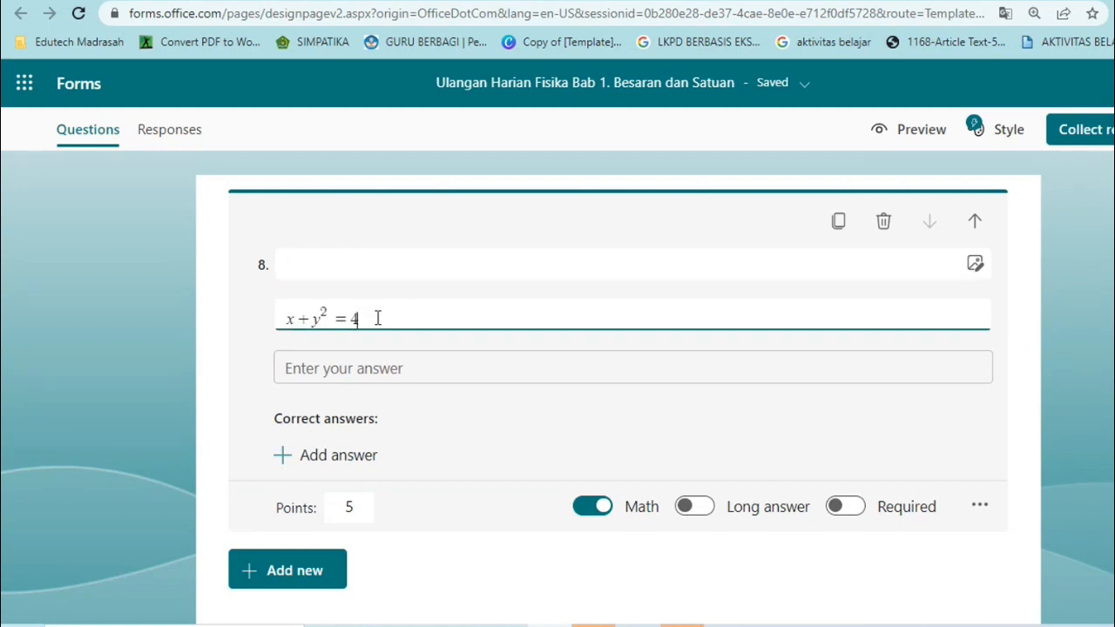
left_click(508, 256)
type("Seb")
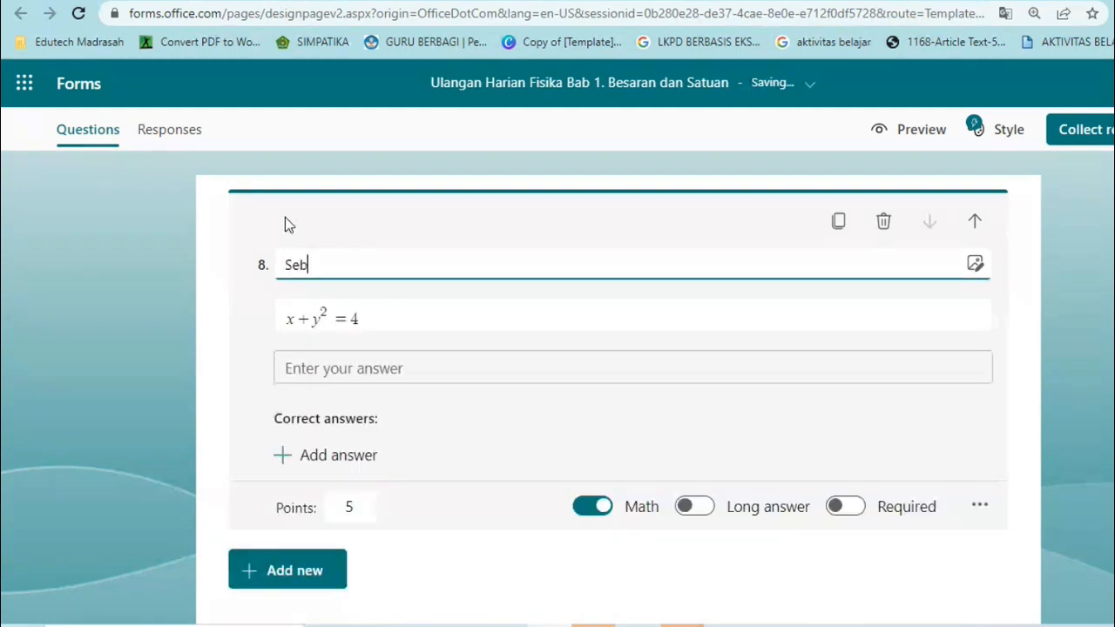
type("uah daerah")
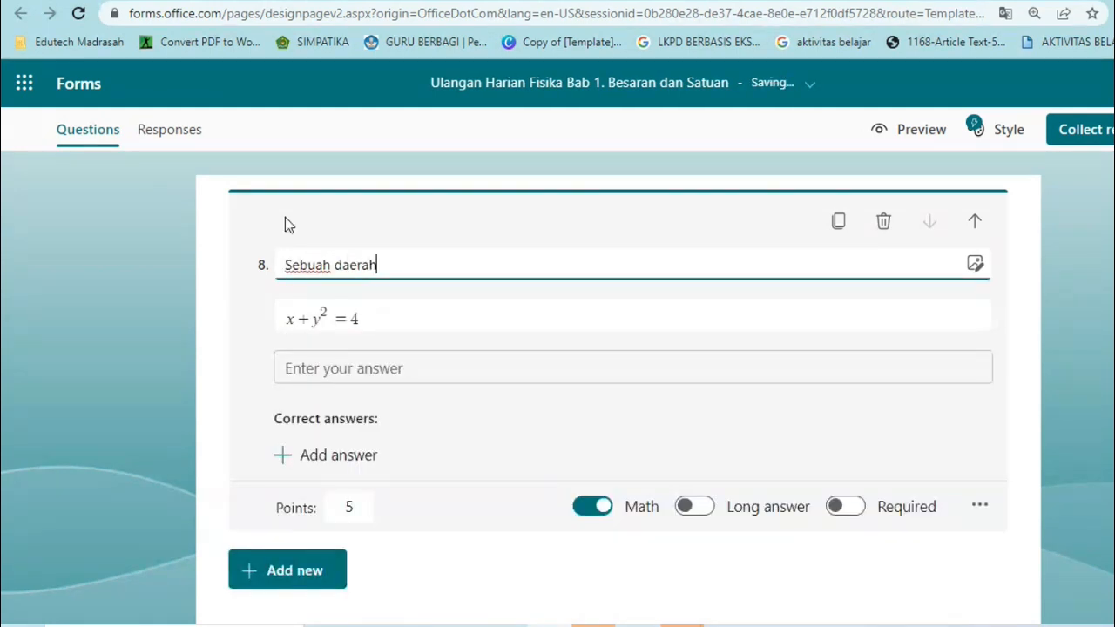
type(" dengan luas 1")
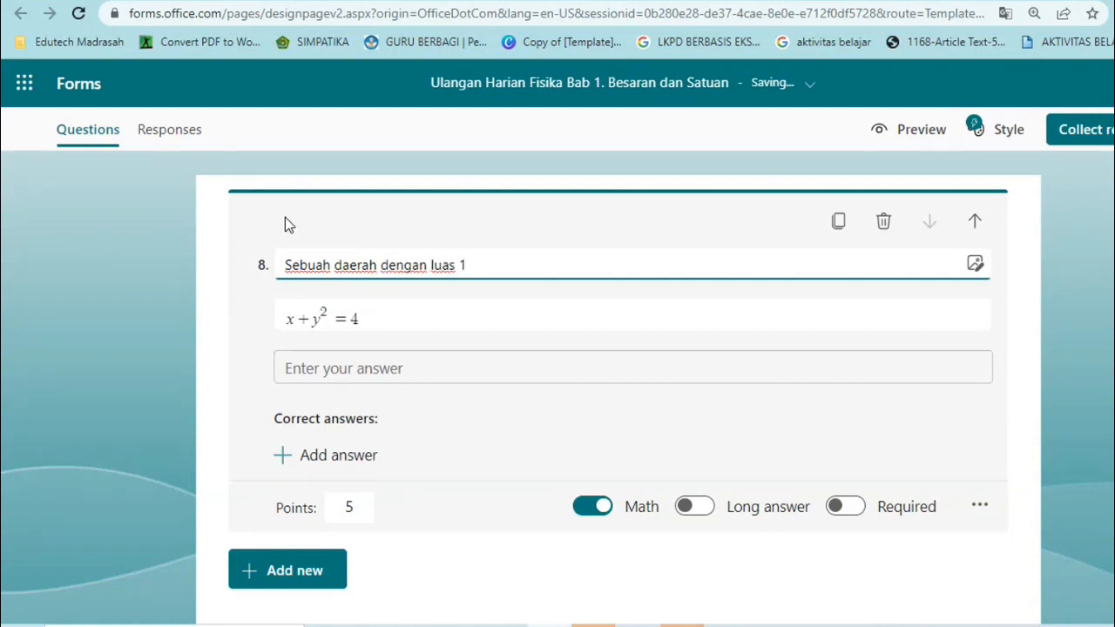
type("000 m2")
- Add the hint "(petunjuk : isi dengan dua angka di belakang koma" and, on a new line, "contoh : 11,11)" below the eighth question's text
key("Return")
type("(")
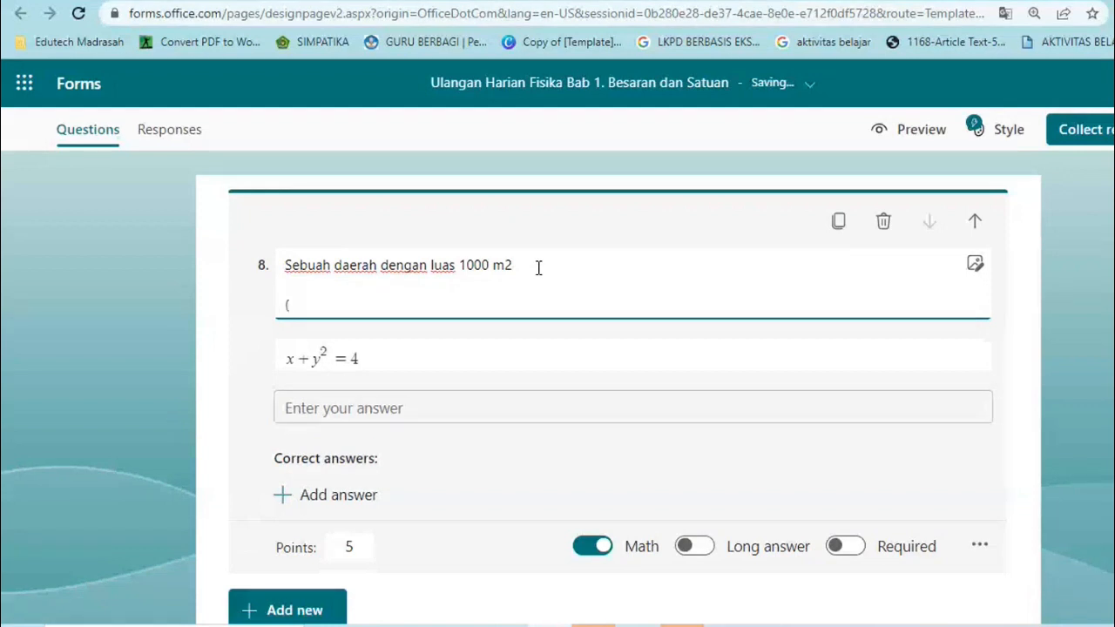
type("petunjuk")
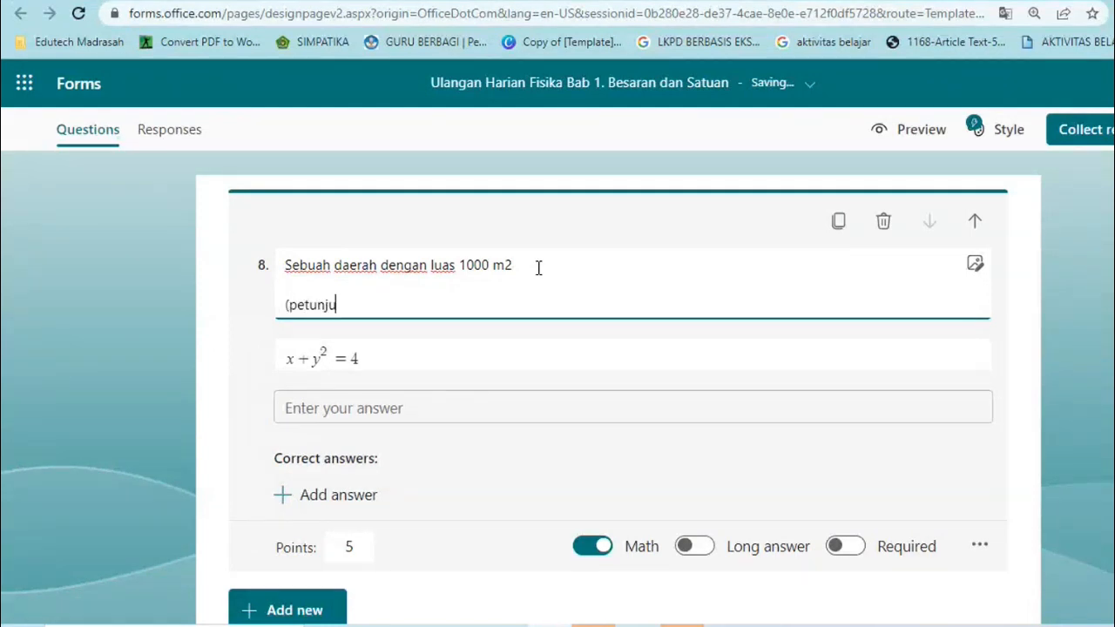
type("isi den")
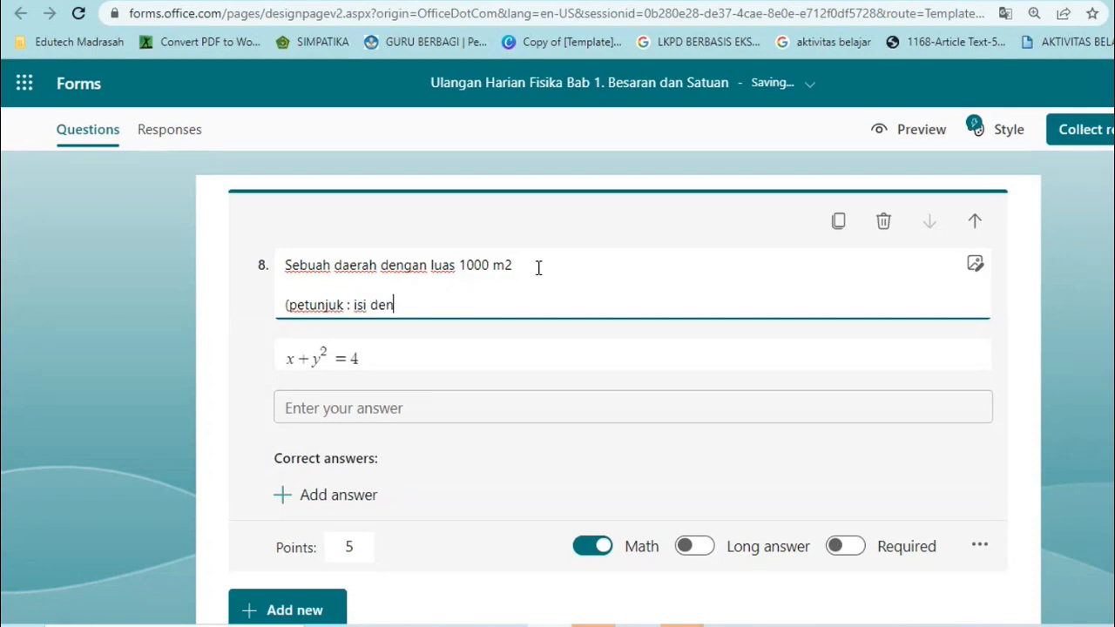
type("gan dua angka di belakang ko")
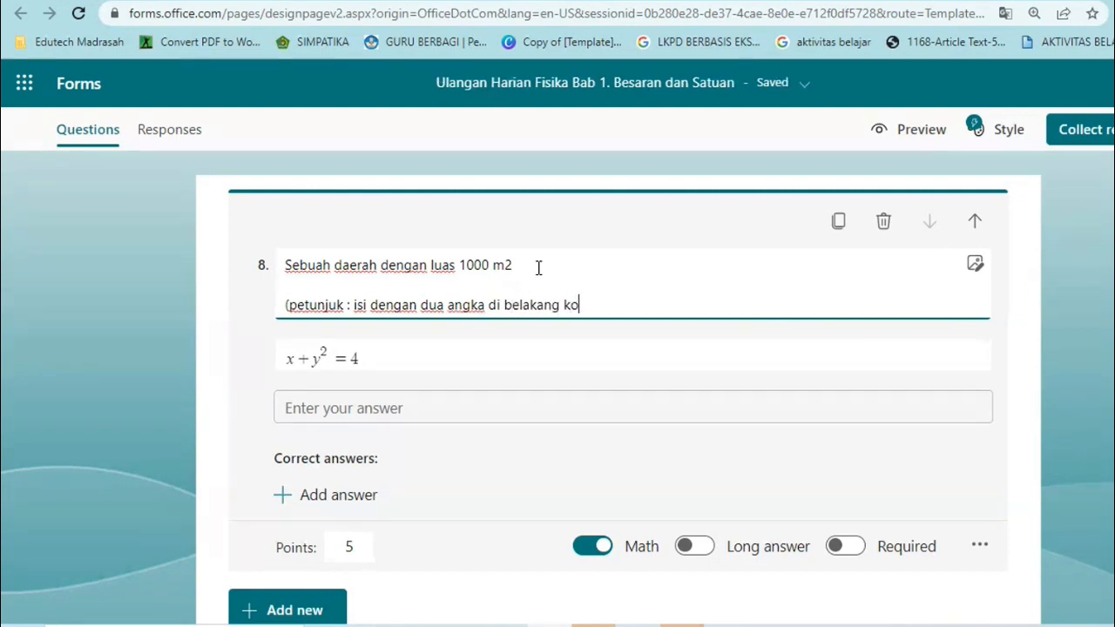
type("ma, c")
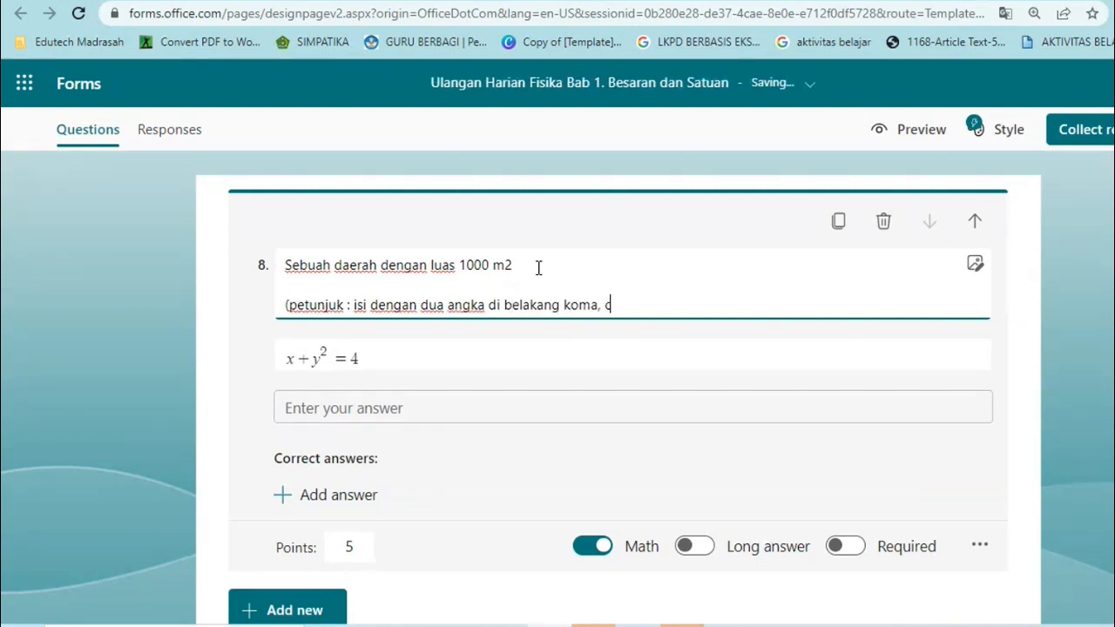
key("BackSpace")
key("BackSpace")
key("Return")
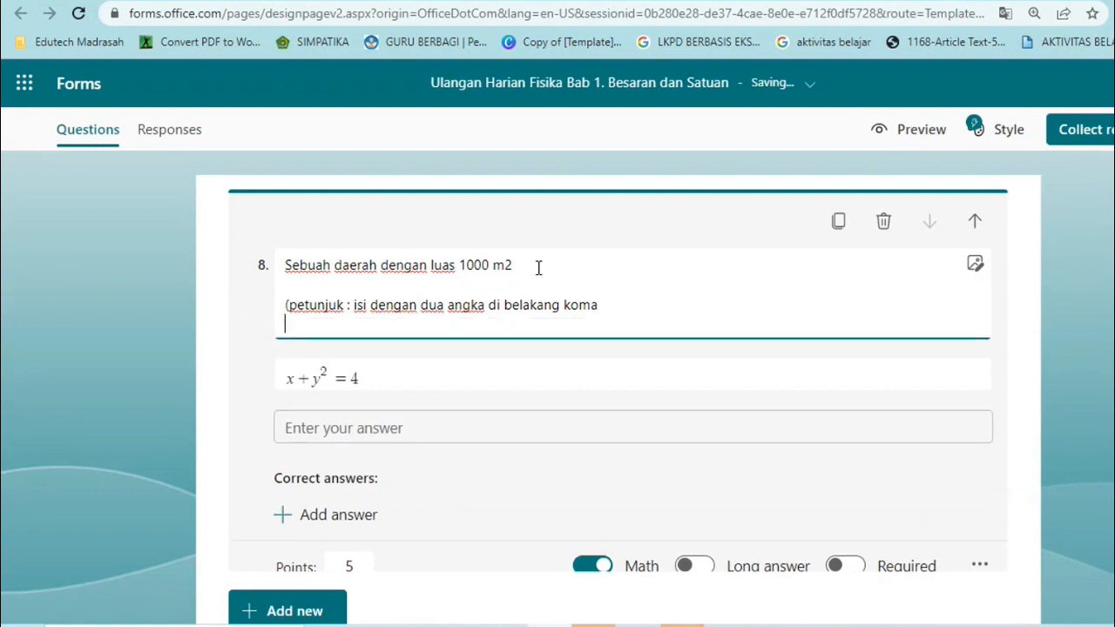
type("contoh :")
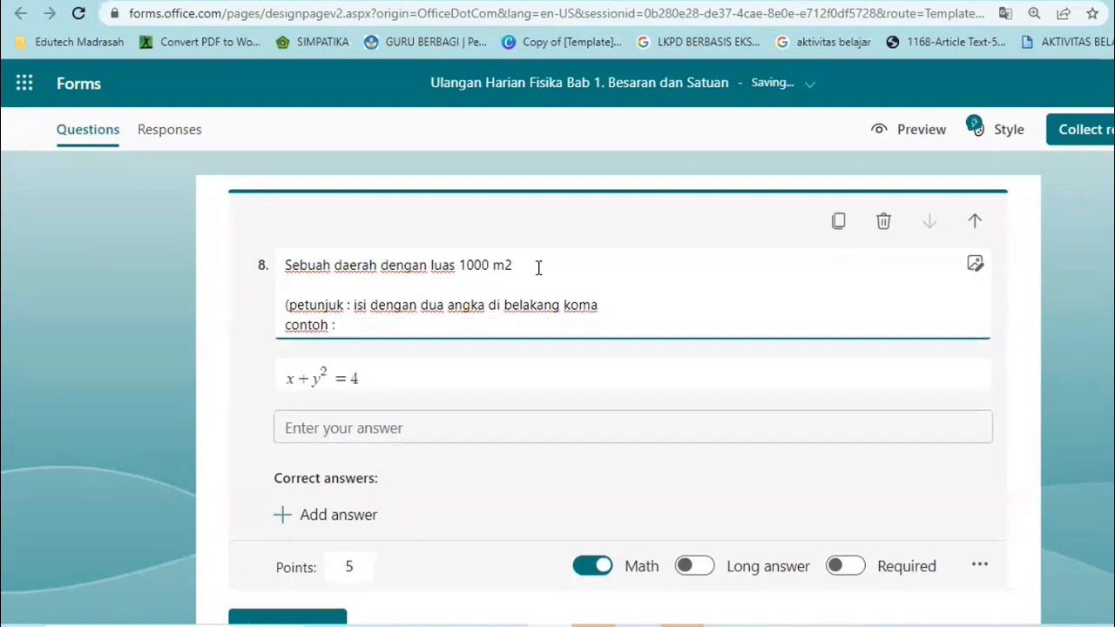
type(" 11,11)")
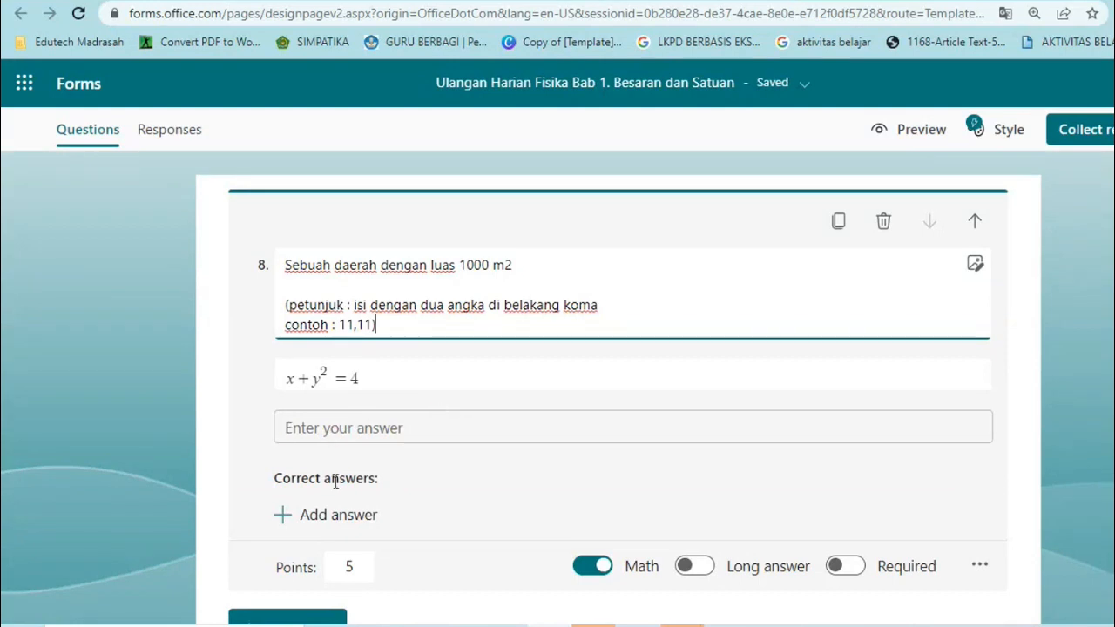
- Add 23,45 and 23,50 as correct answers of the eighth question
left_click(332, 515)
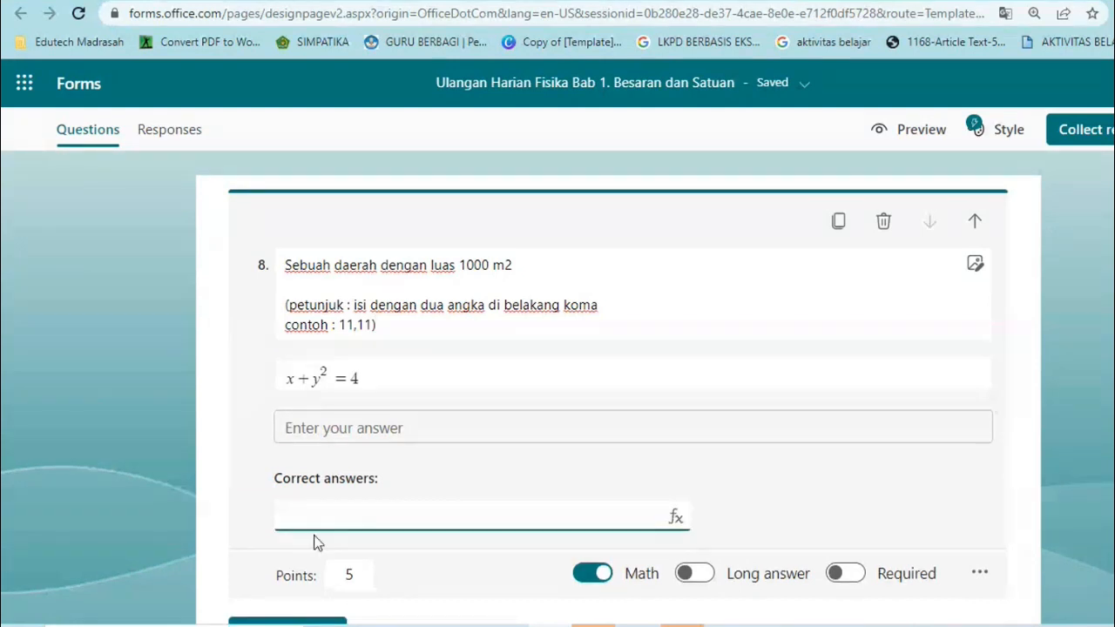
left_click(316, 516)
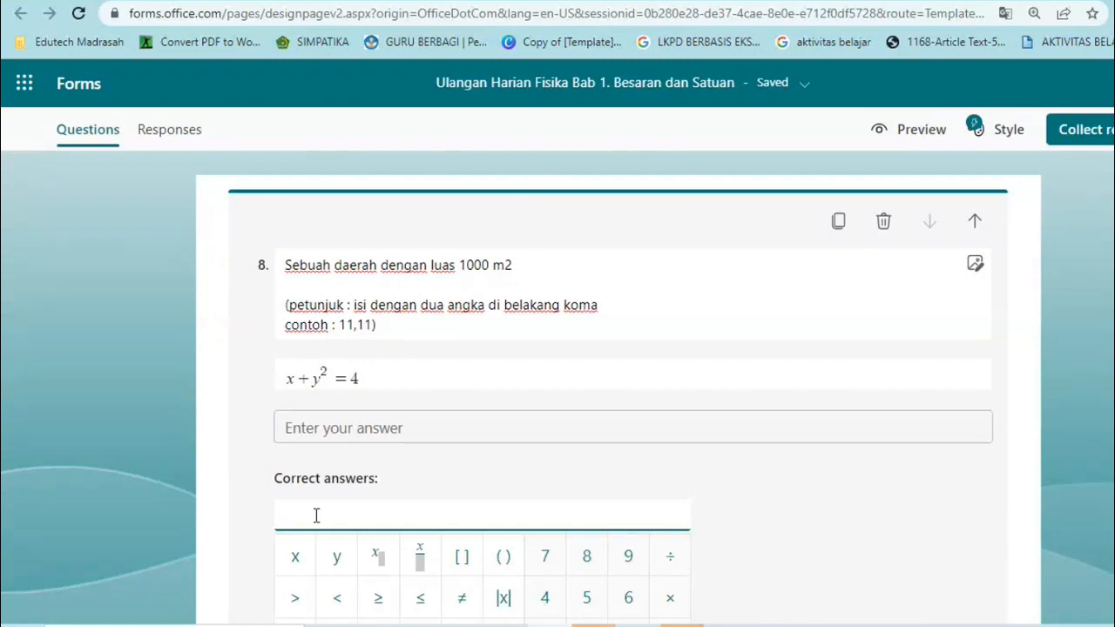
type("23, 45")
left_click(809, 533)
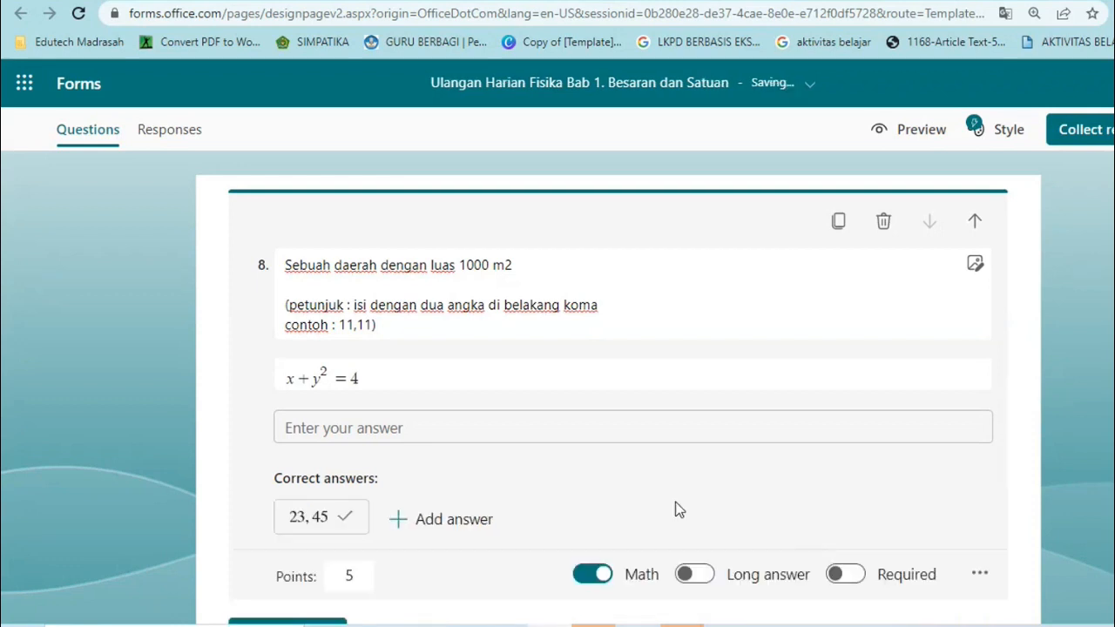
left_click(453, 519)
left_click(452, 515)
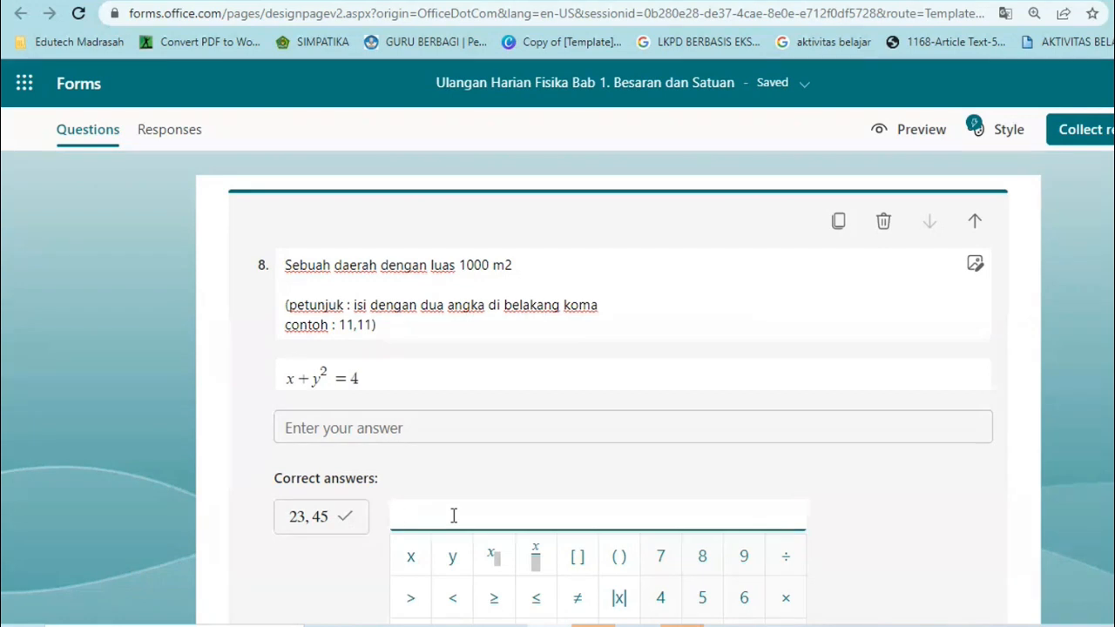
type("23.50")
left_click(821, 508)
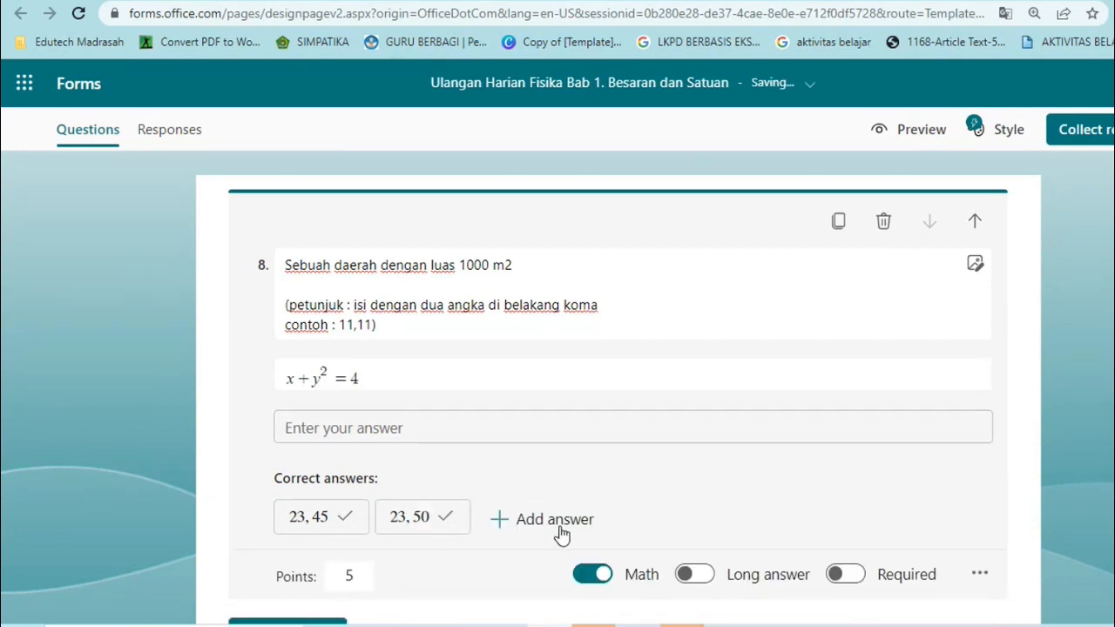
mouse_move(405, 525)
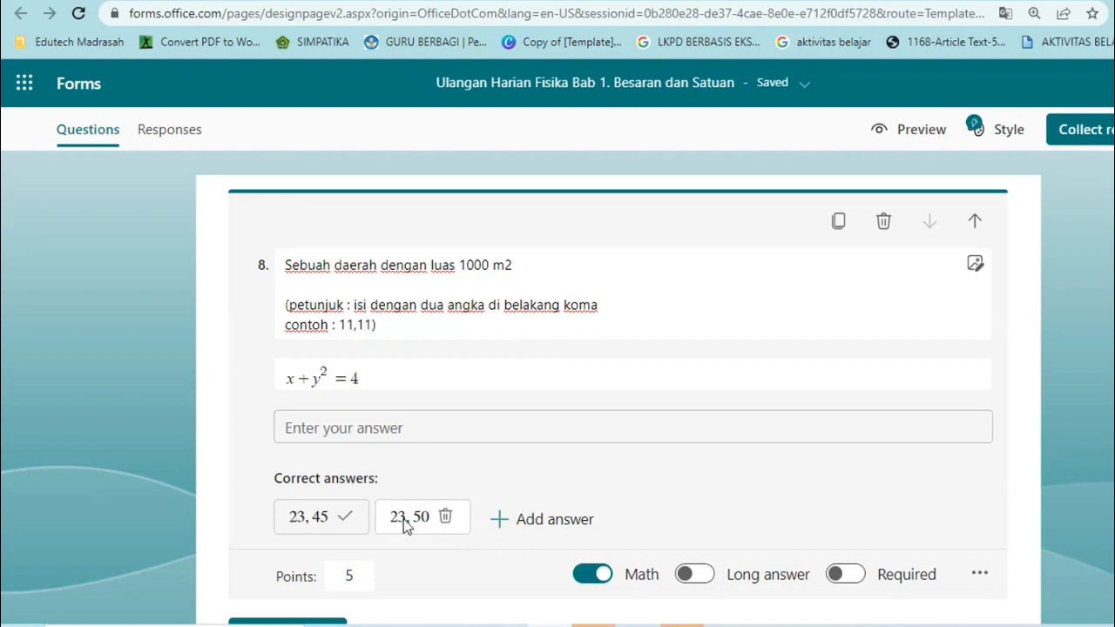
mouse_move(370, 515)
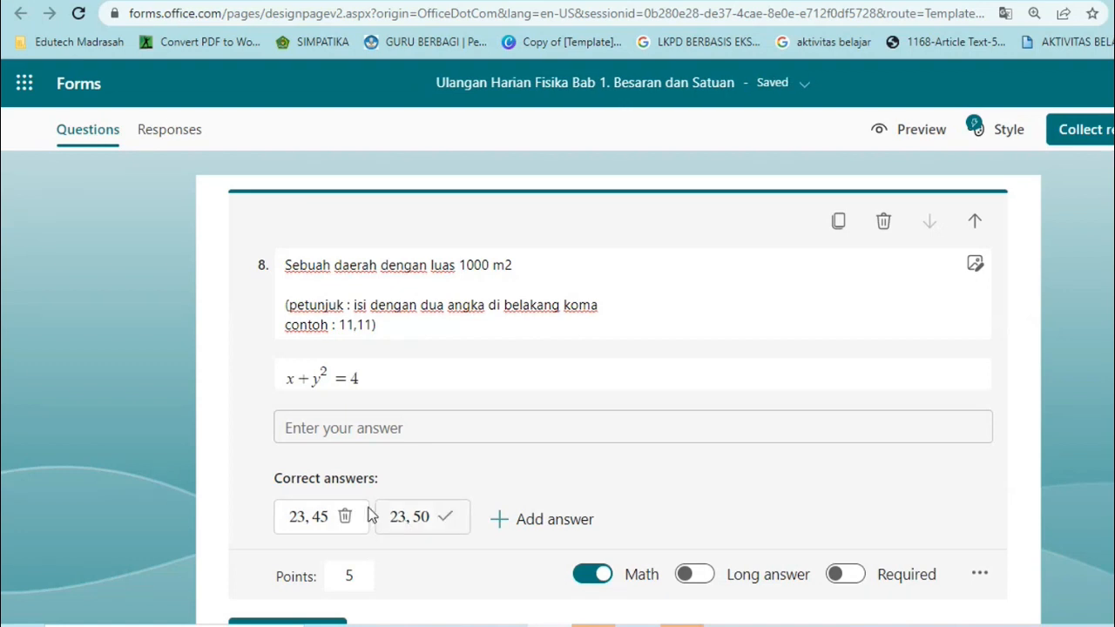
left_click(544, 521)
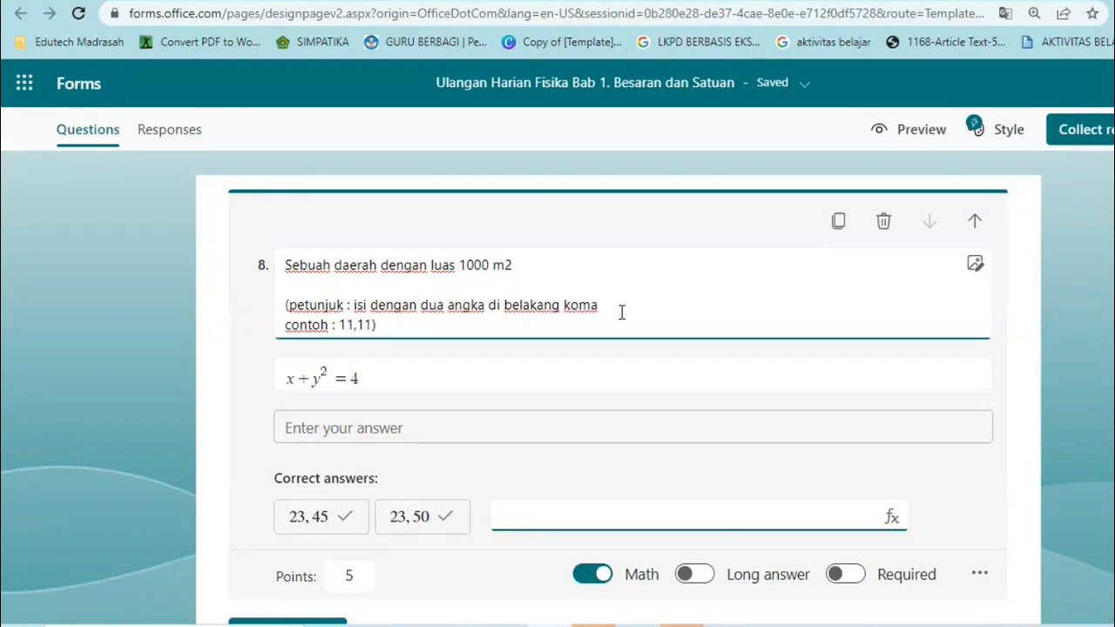
left_click(512, 518)
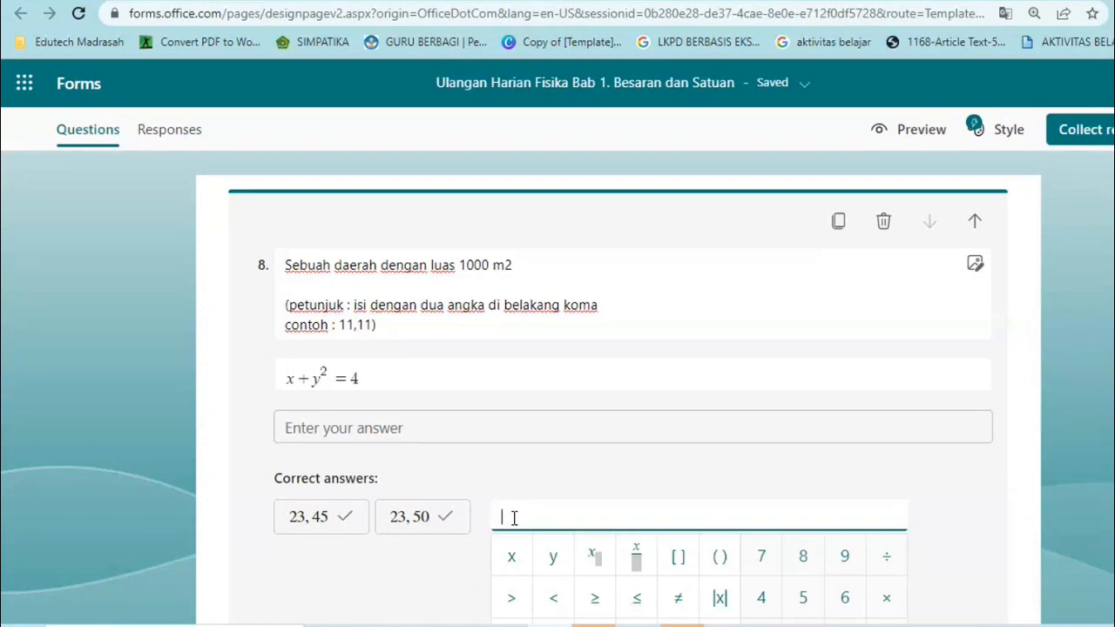
type("2")
type("3")
type("3")
type(",4")
left_click(971, 504)
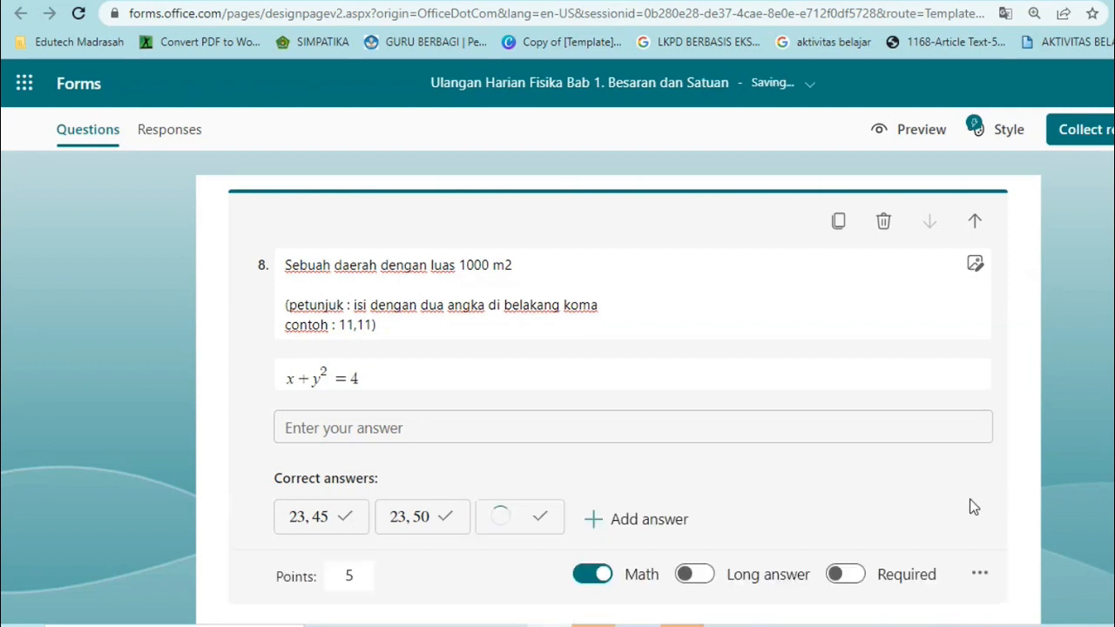
left_click(621, 523)
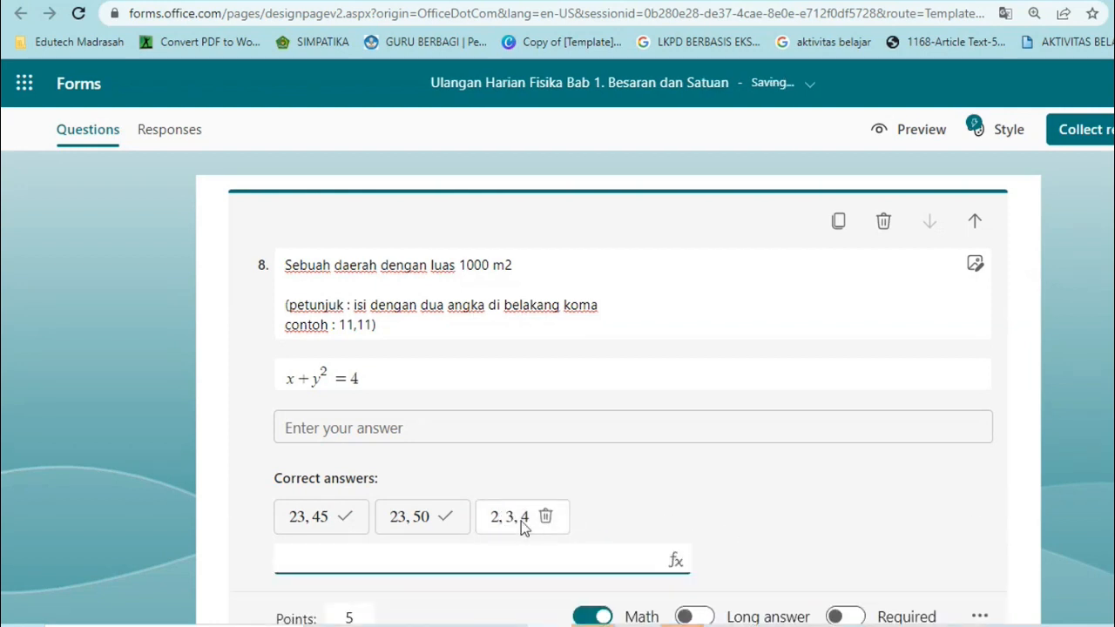
left_click(520, 521)
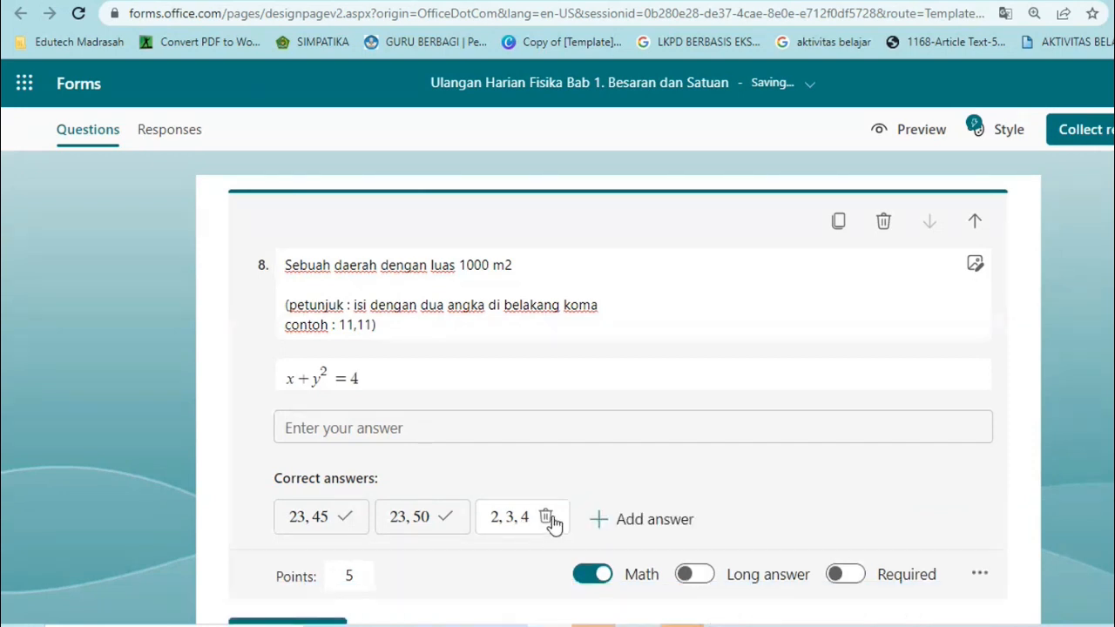
left_click(547, 518)
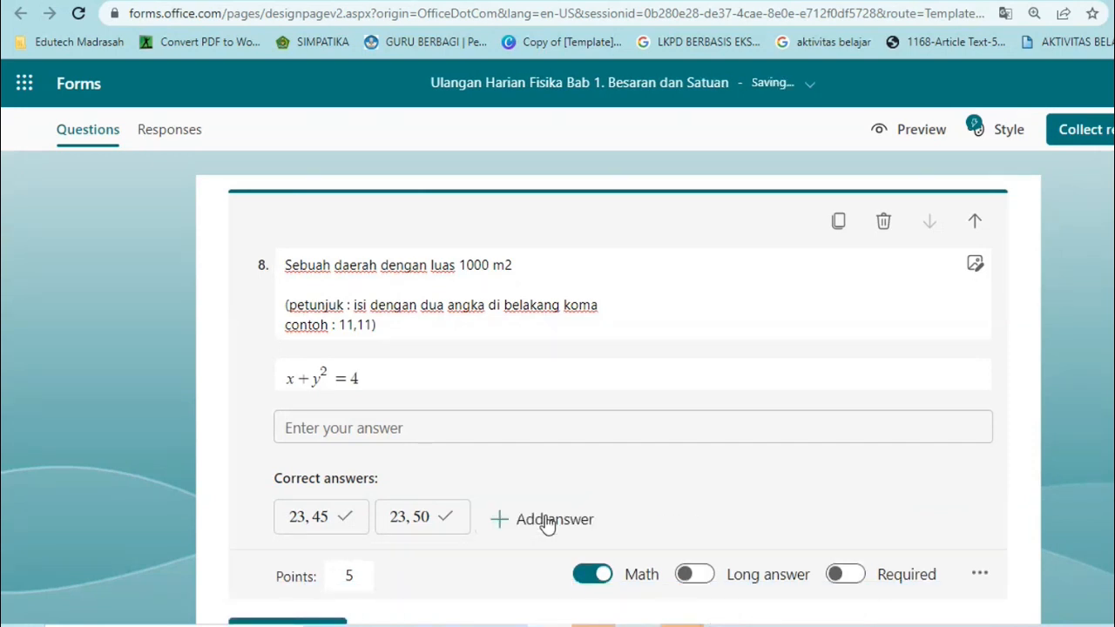
- Add 23,4 and 23,5 as further correct answers of the eighth question
left_click(523, 522)
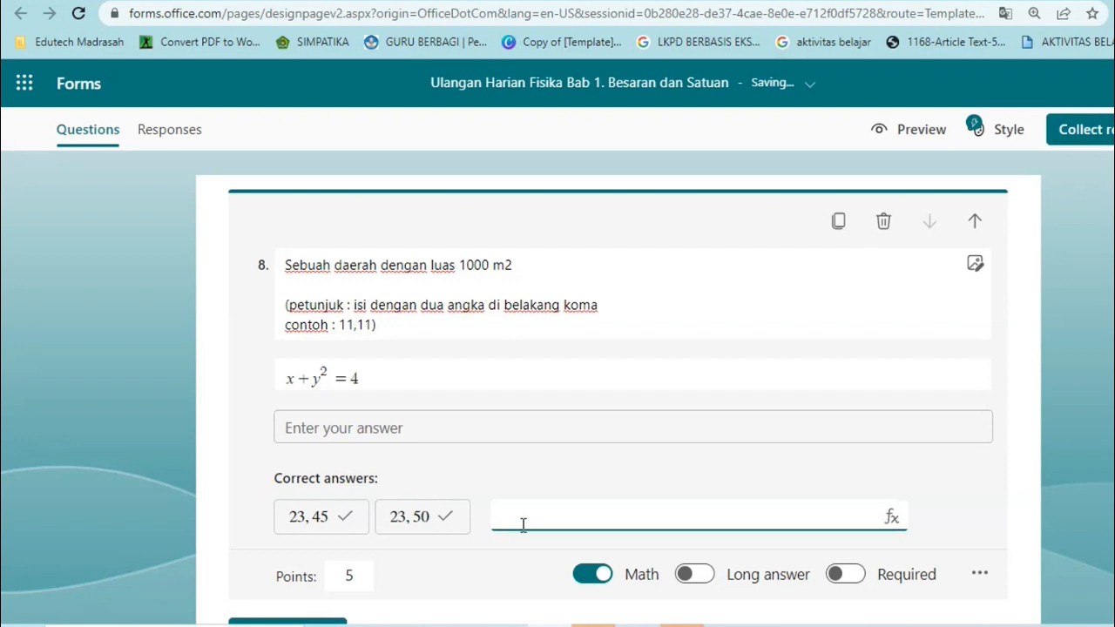
type("23,4")
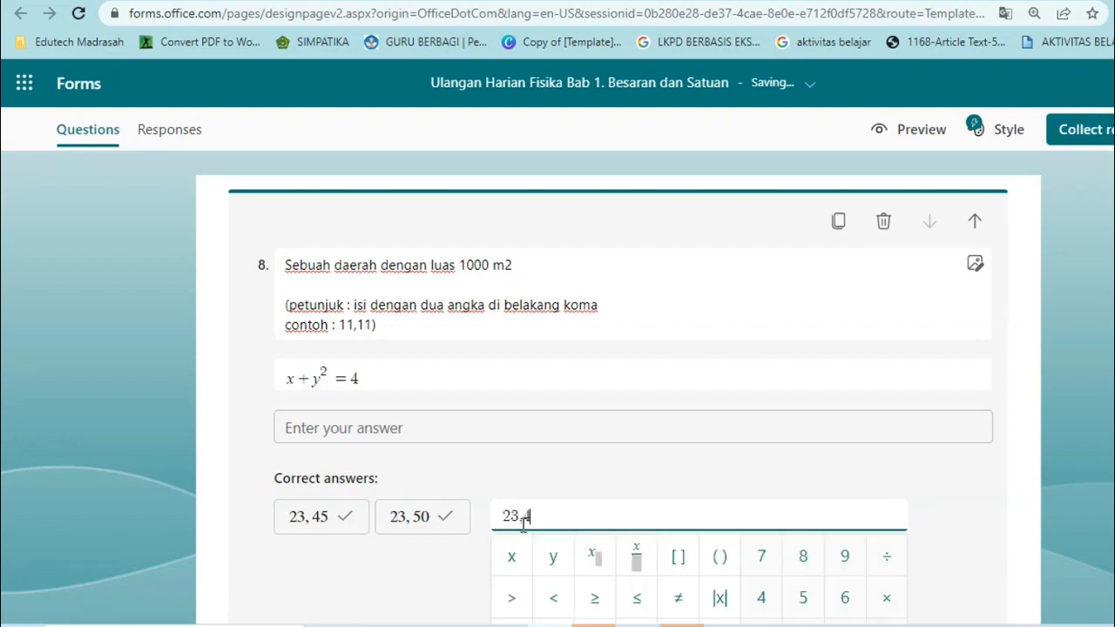
left_click(938, 493)
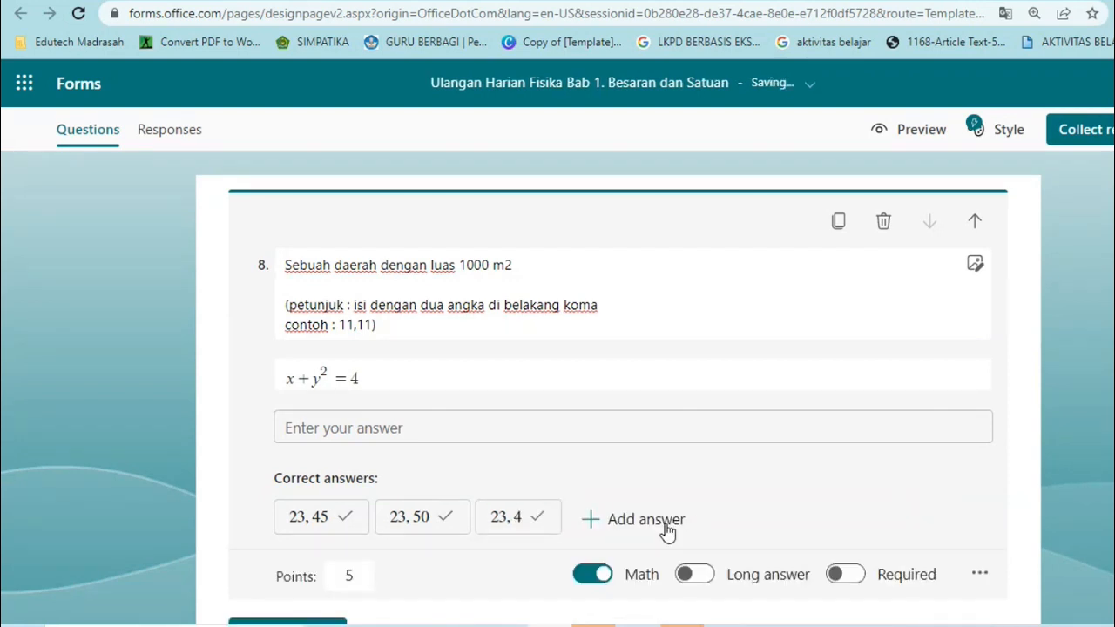
left_click(665, 521)
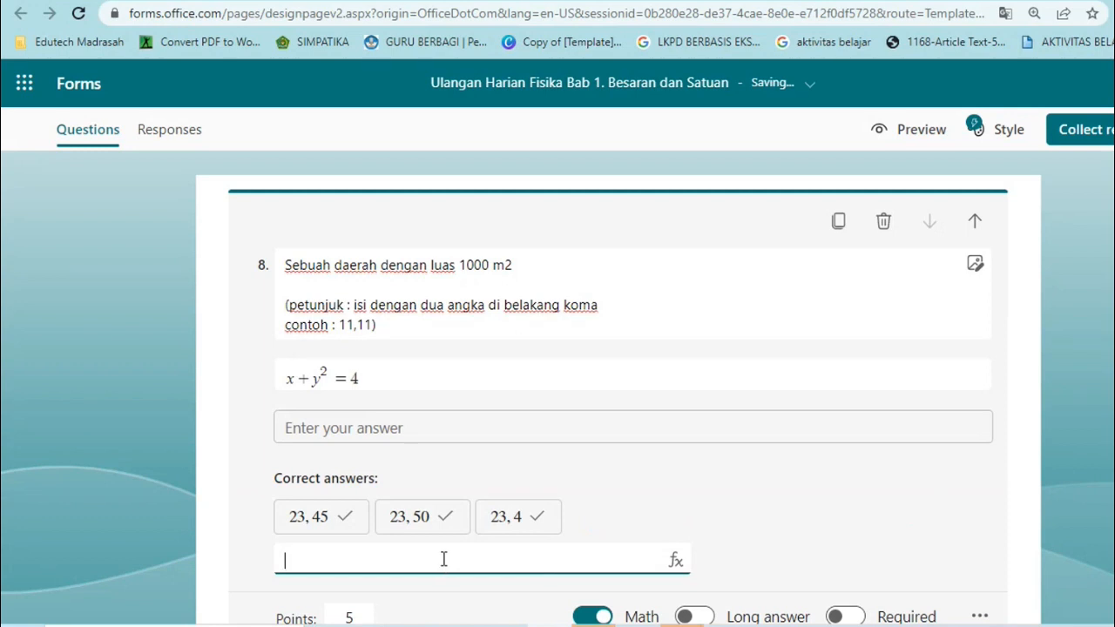
type("23, 5")
left_click(881, 513)
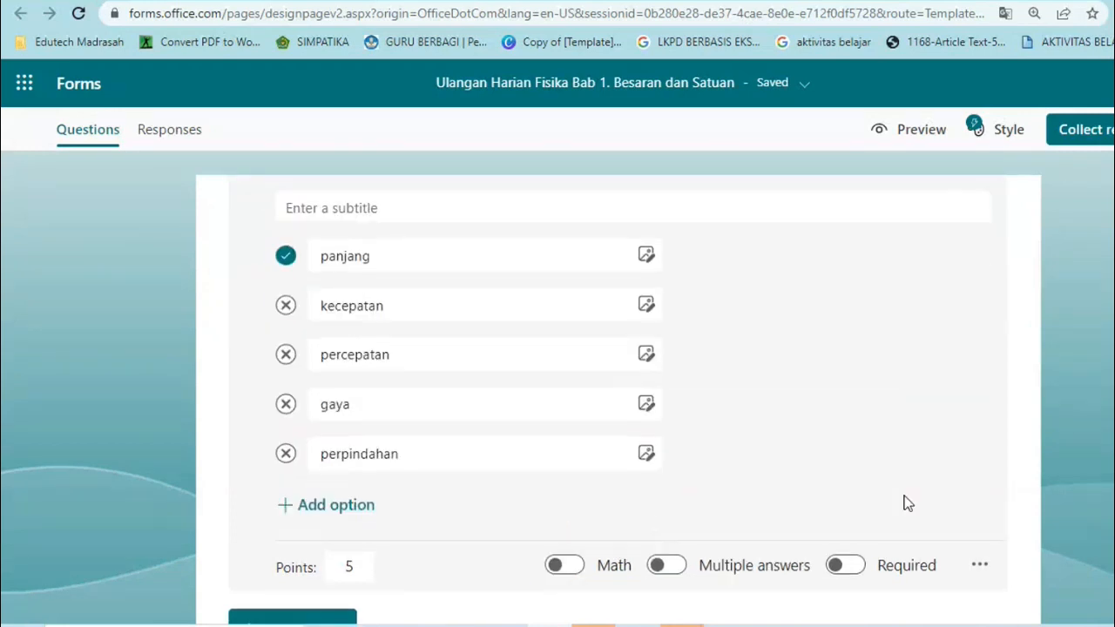
scroll(906, 504, "down", 1)
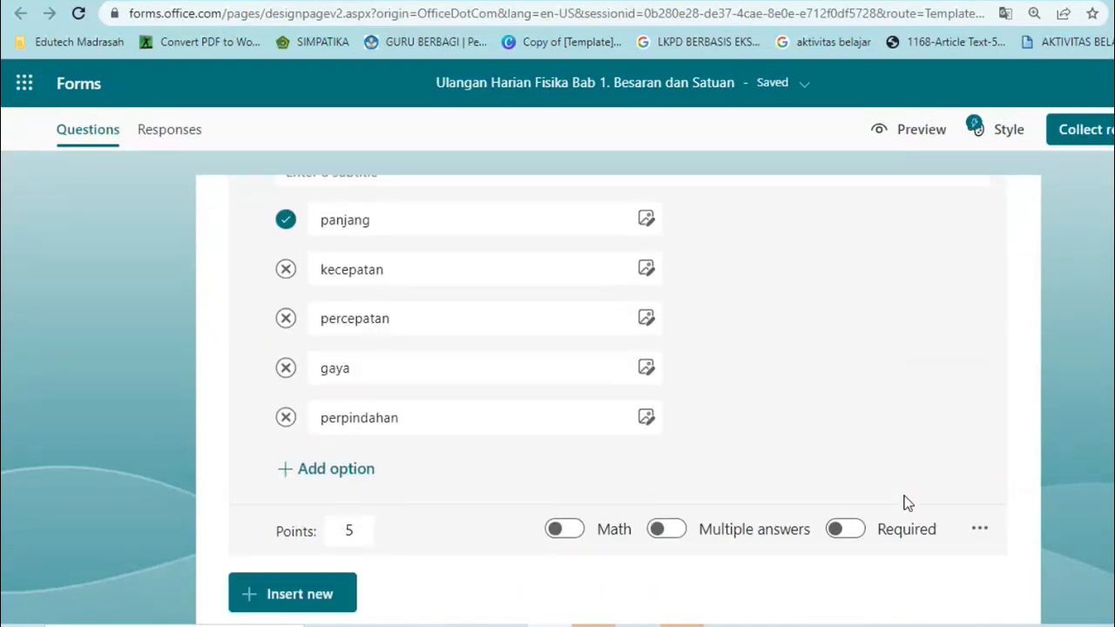
- Turn on shuffled answer options for the fourth question about besaran pokok
left_click(980, 533)
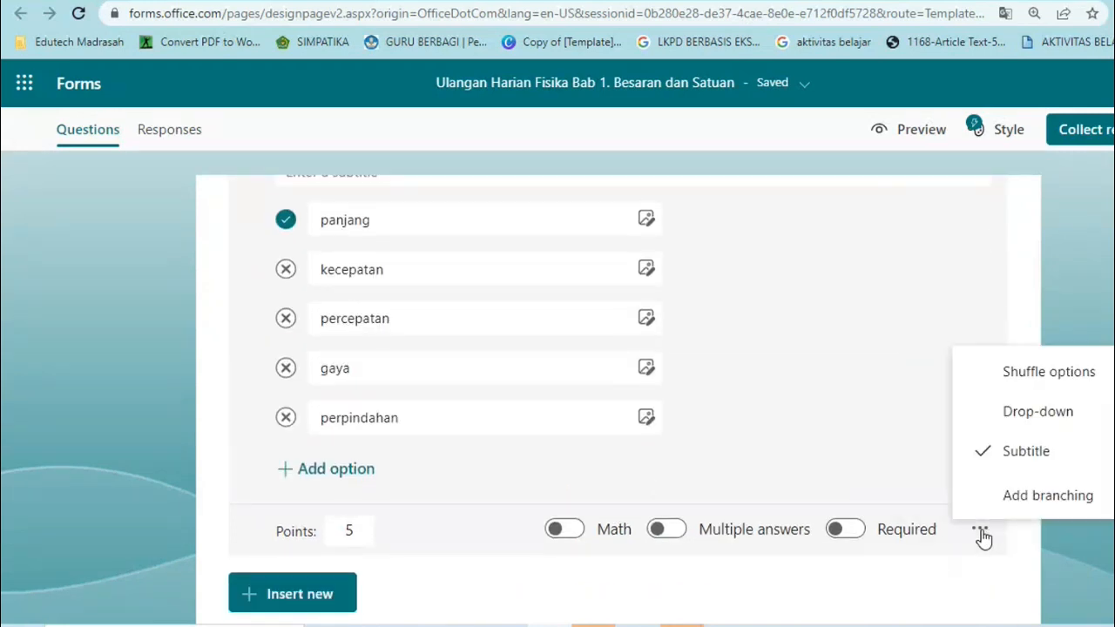
left_click(1046, 375)
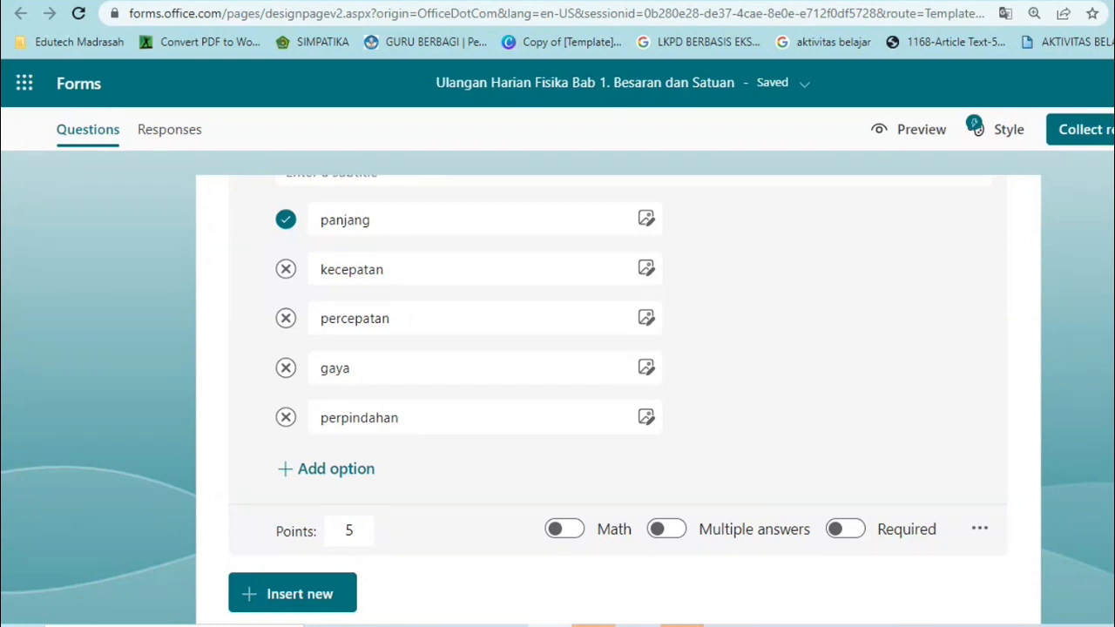
- Turn on shuffled answer options for the fifth question, "Gambar berikut yang benar adalah"
scroll(985, 357, "down", 6)
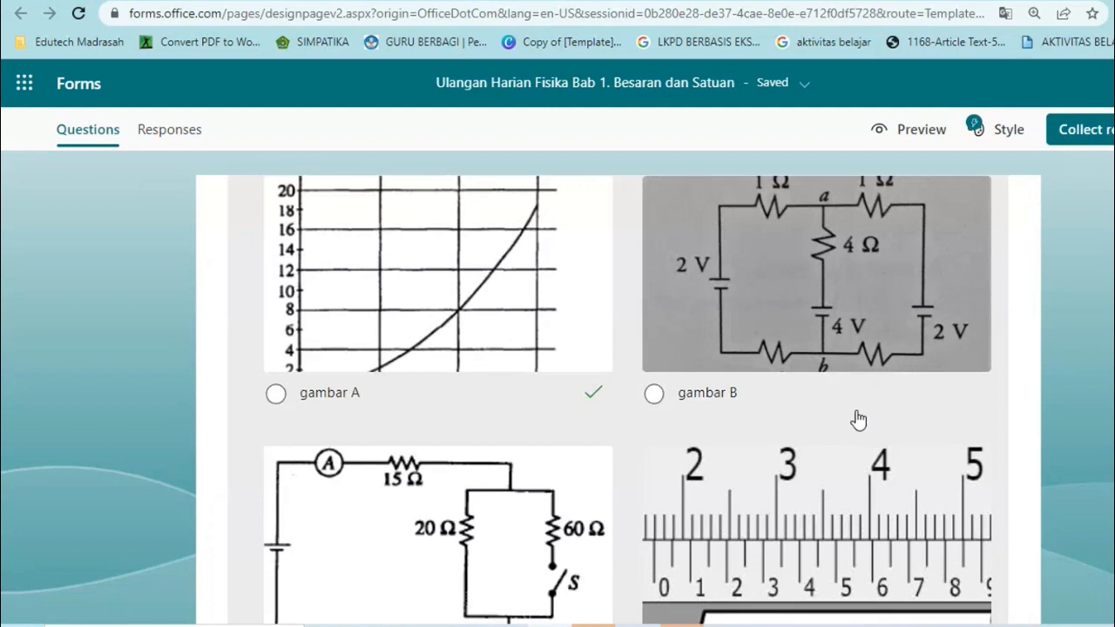
left_click(857, 420)
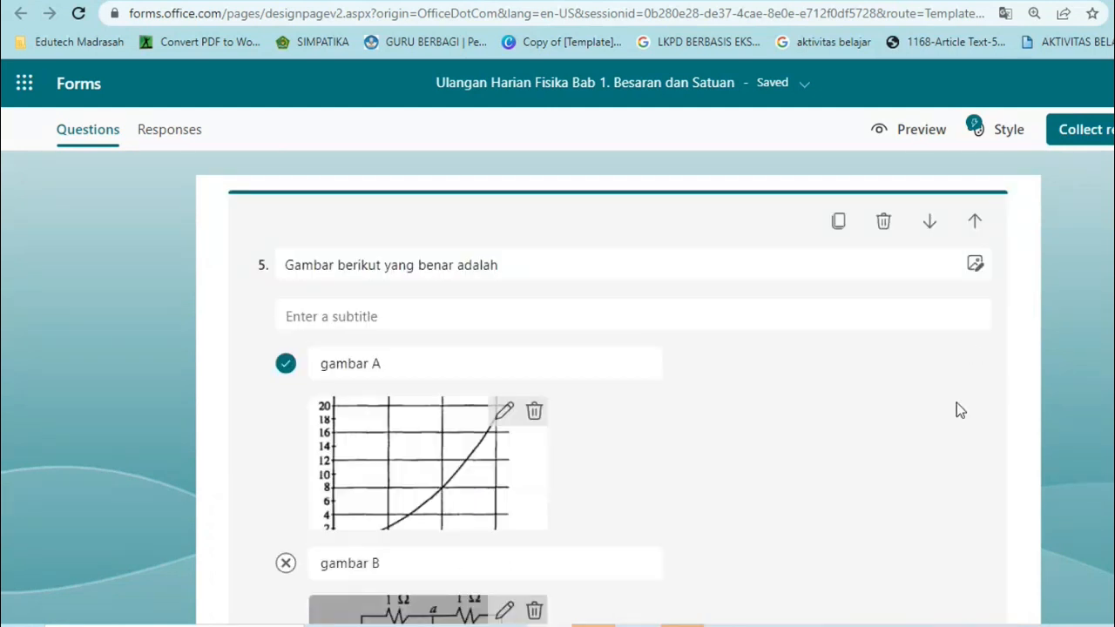
scroll(957, 402, "down", 2)
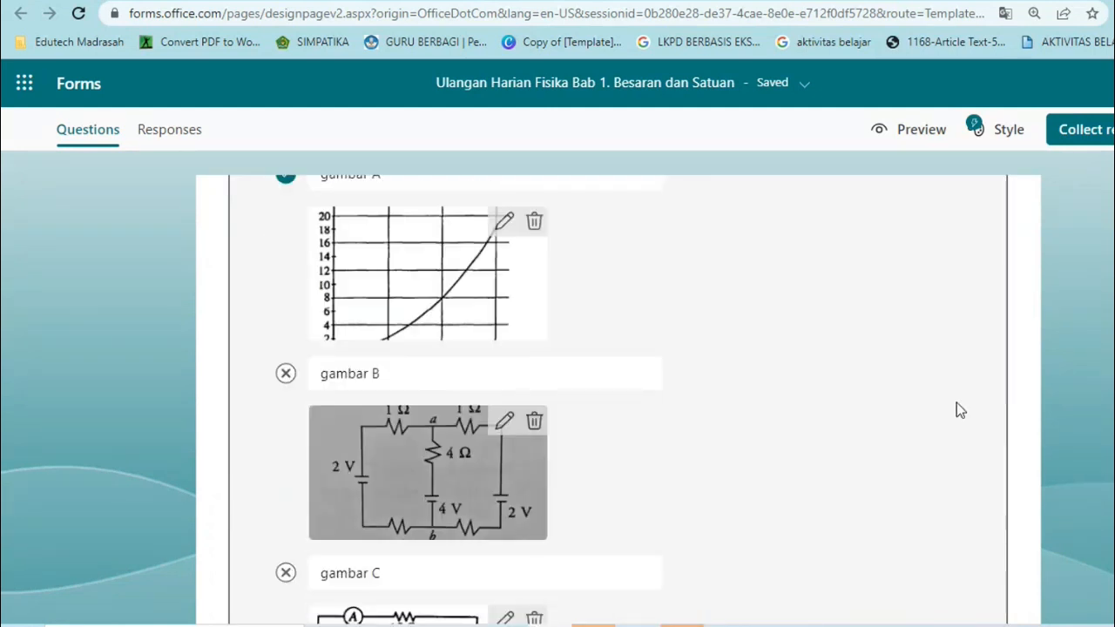
scroll(956, 402, "down", 5)
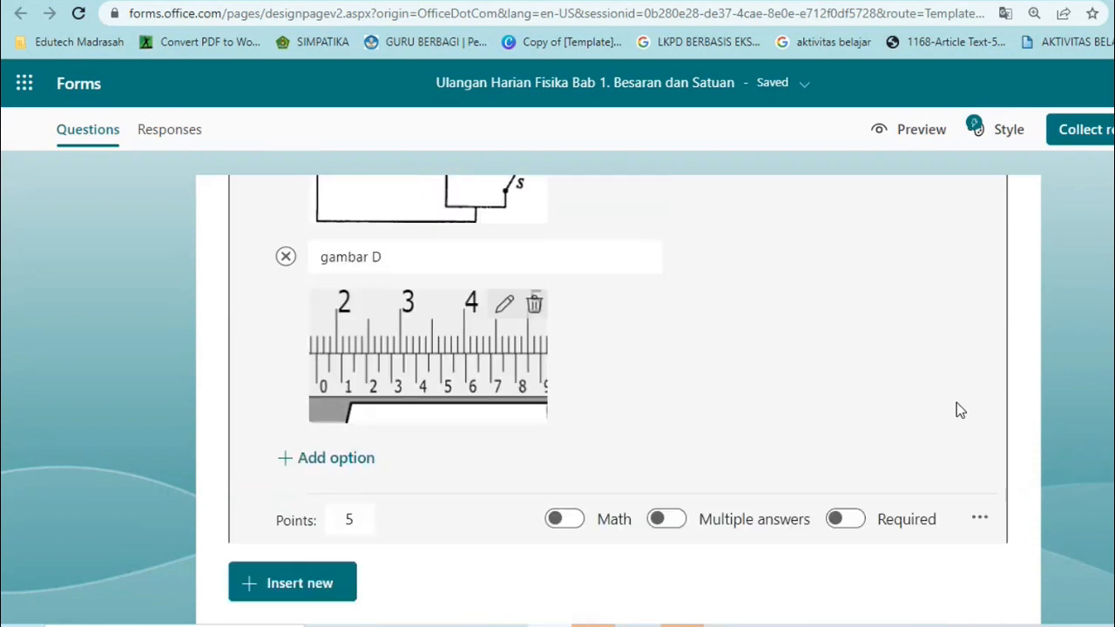
scroll(956, 410, "down", 1)
left_click(982, 467)
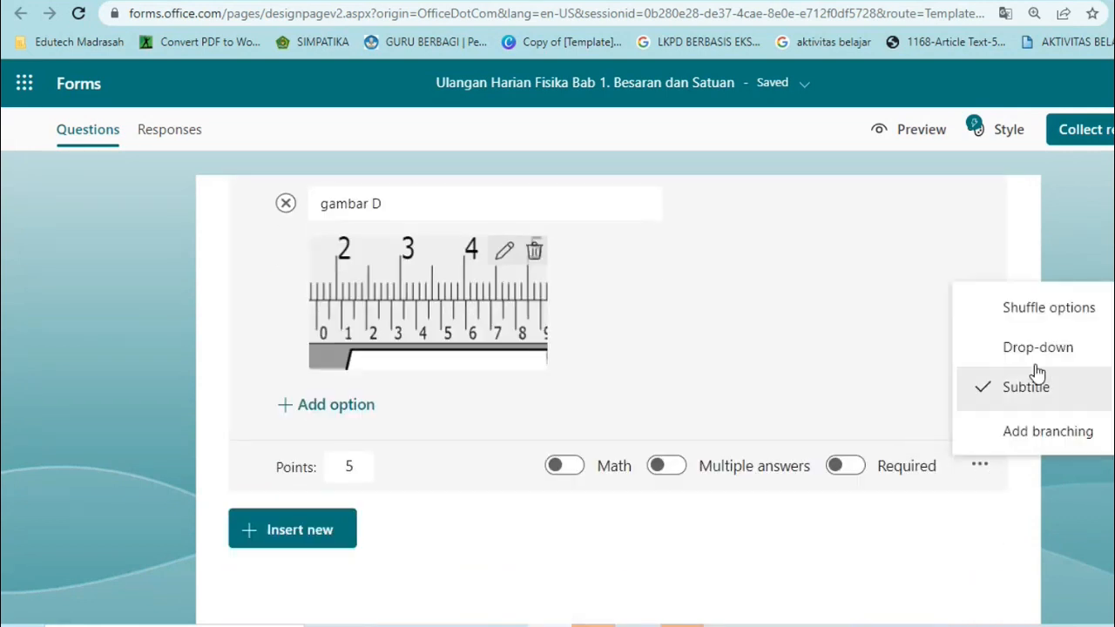
left_click(1047, 312)
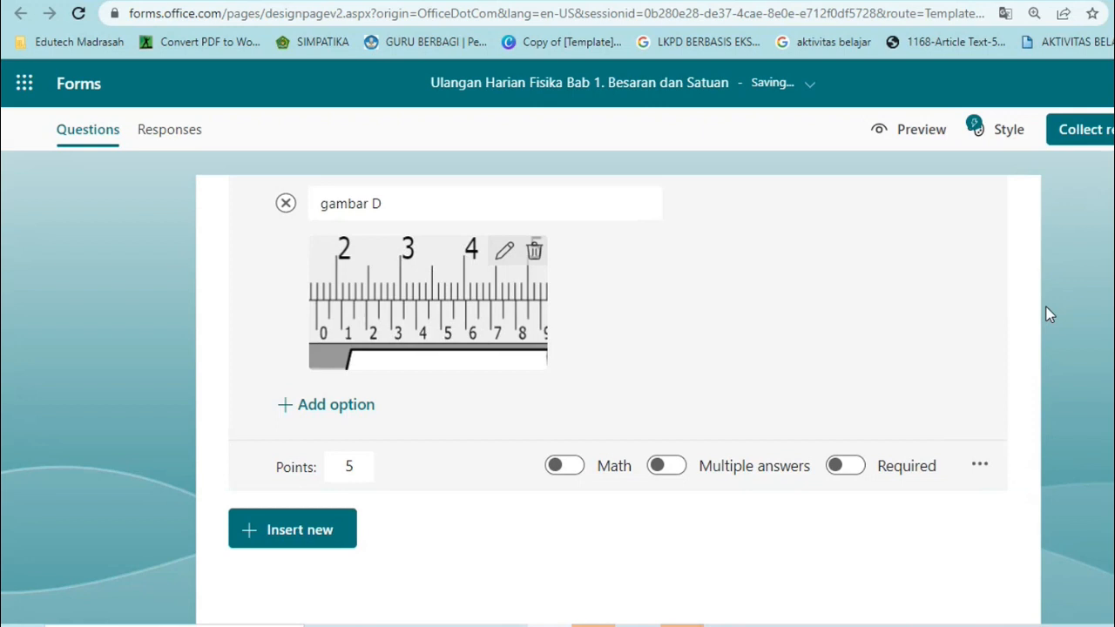
- Leave question editing, open the quiz settings and turn off showing results automatically
left_click(761, 542)
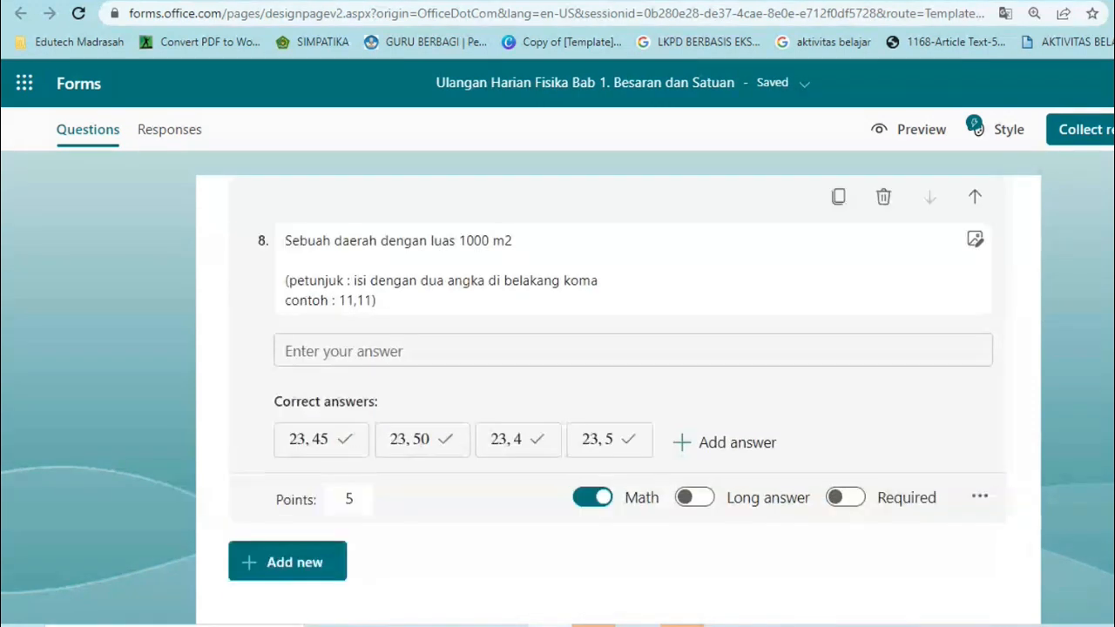
left_click(1059, 325)
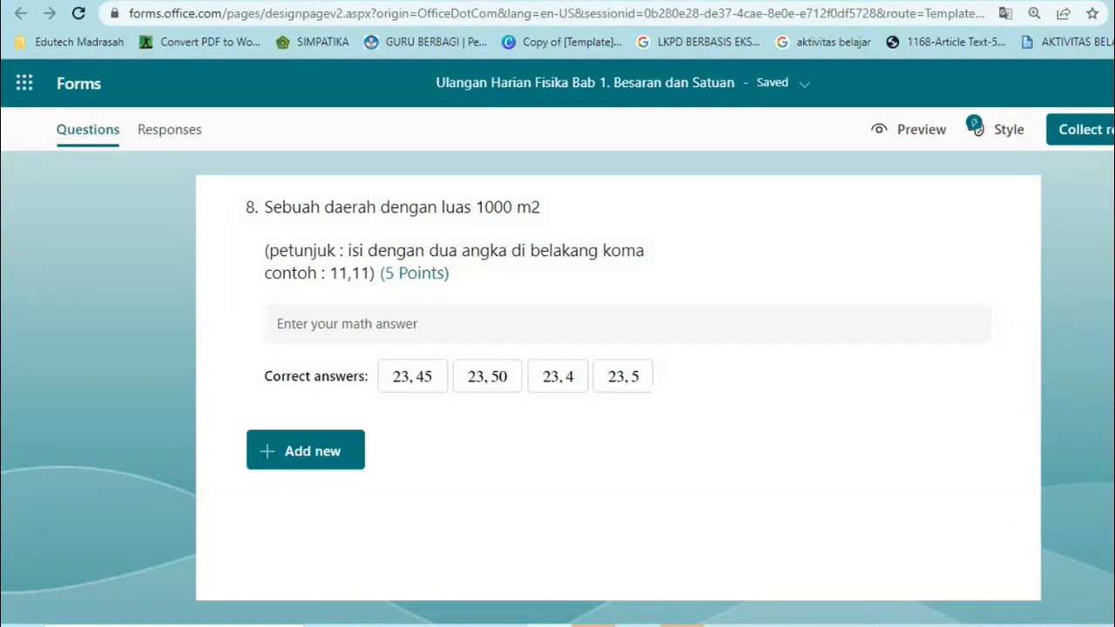
left_click(1110, 83)
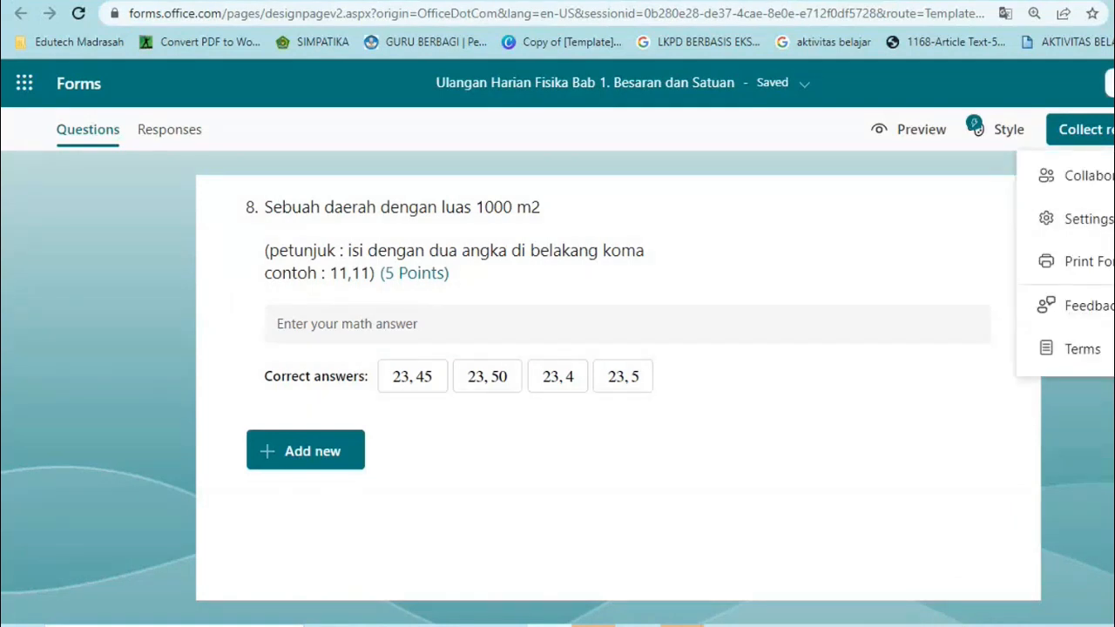
left_click(1077, 229)
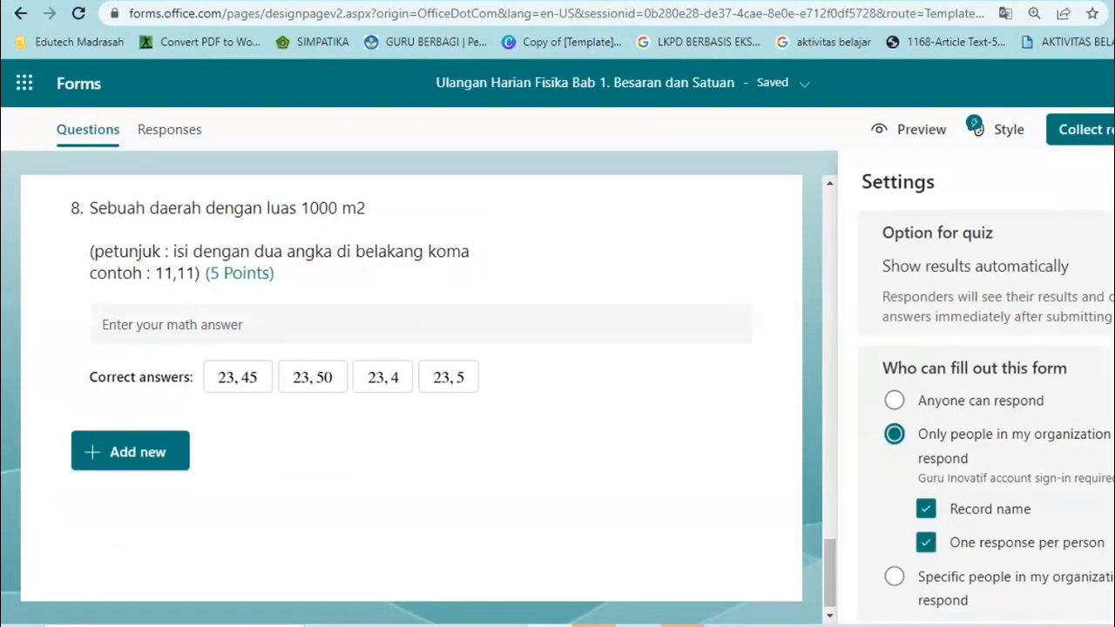
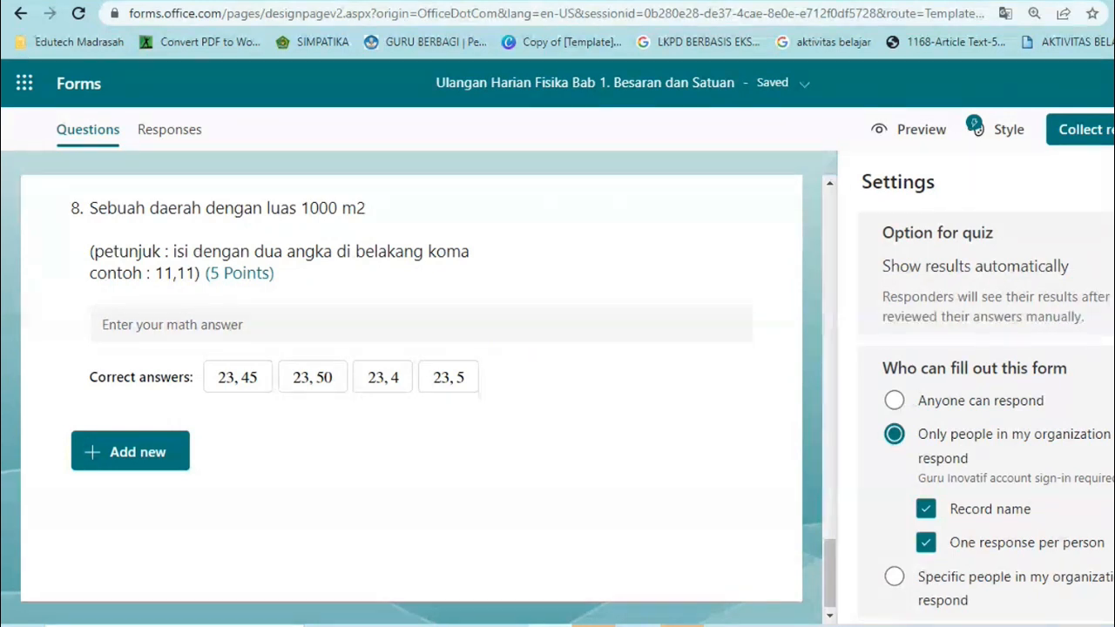
- Set who can fill out the form to "Anyone can respond"
scroll(984, 392, "down", 1)
scroll(1022, 261, "down", 2)
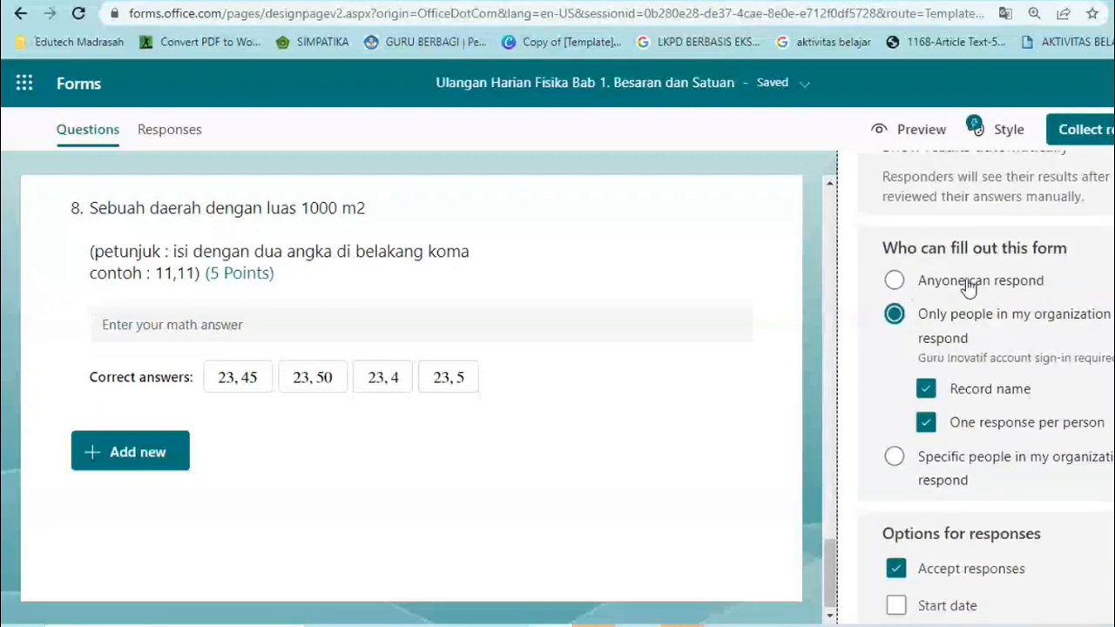
left_click(895, 293)
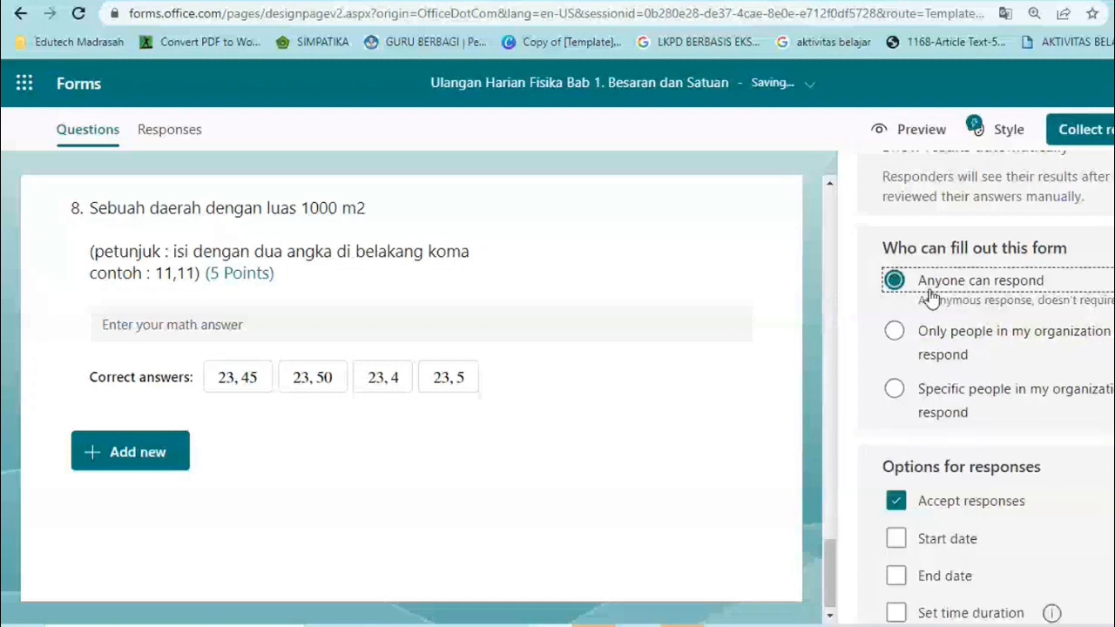
left_click(894, 333)
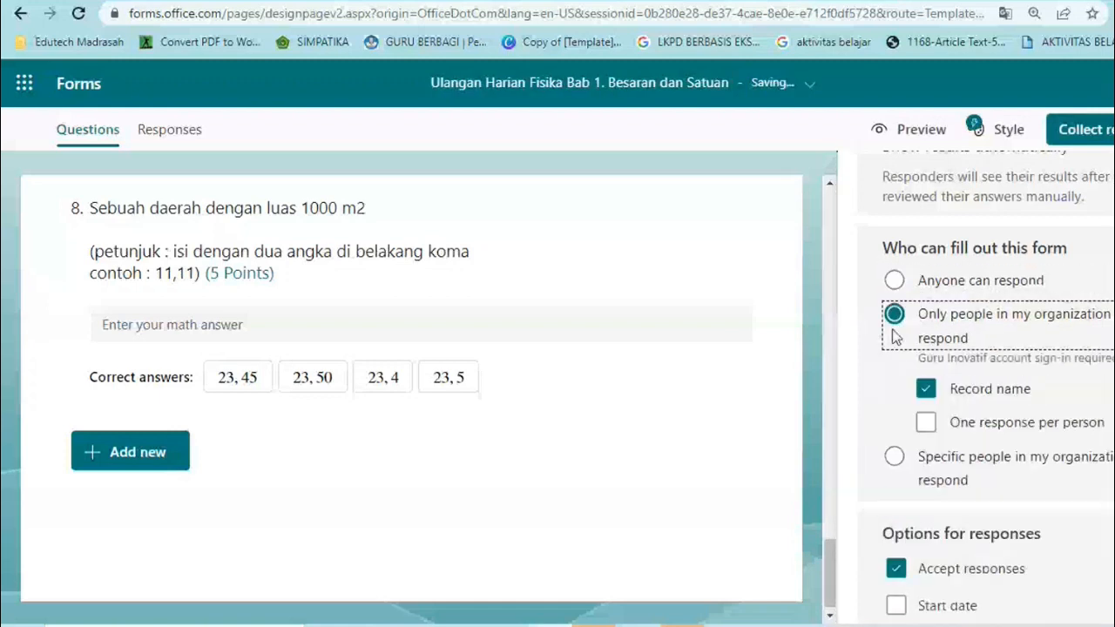
key("Down")
left_click(894, 282)
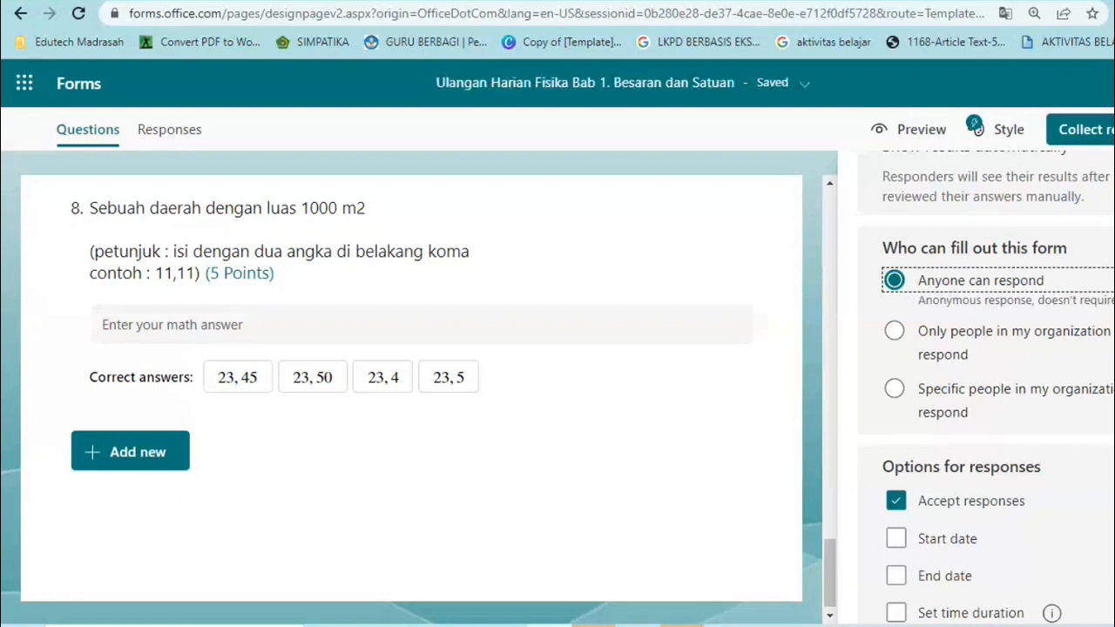
left_click(1111, 349)
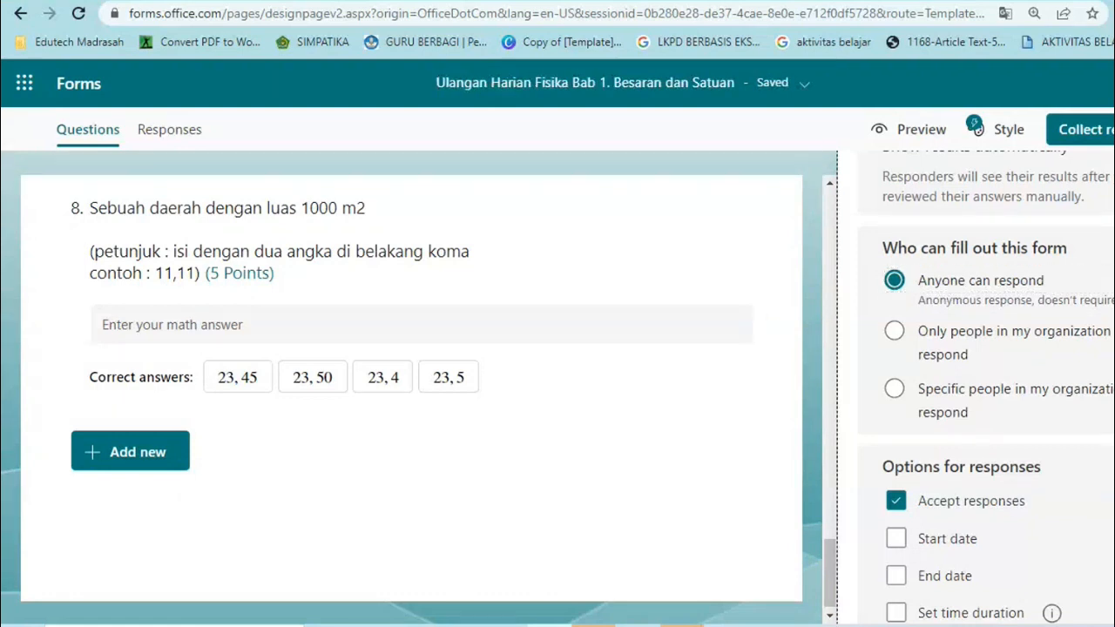
double_click(943, 354)
- Enable a start date and an end date for responses and set both to 4/1/2023
scroll(984, 384, "down", 1)
scroll(984, 383, "down", 3)
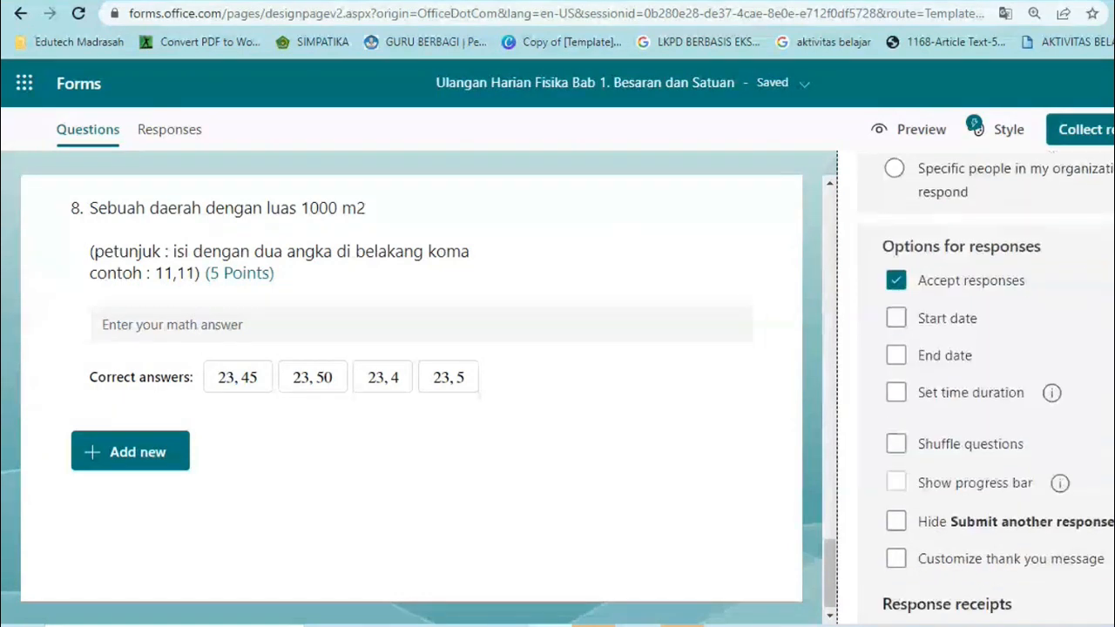
left_click(898, 312)
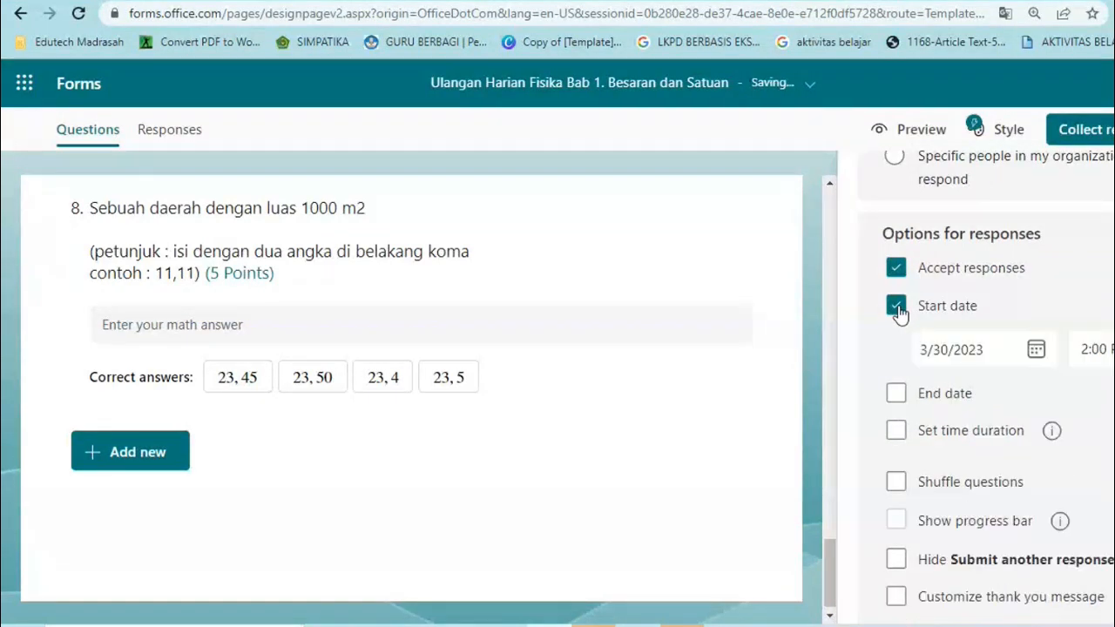
left_click(895, 395)
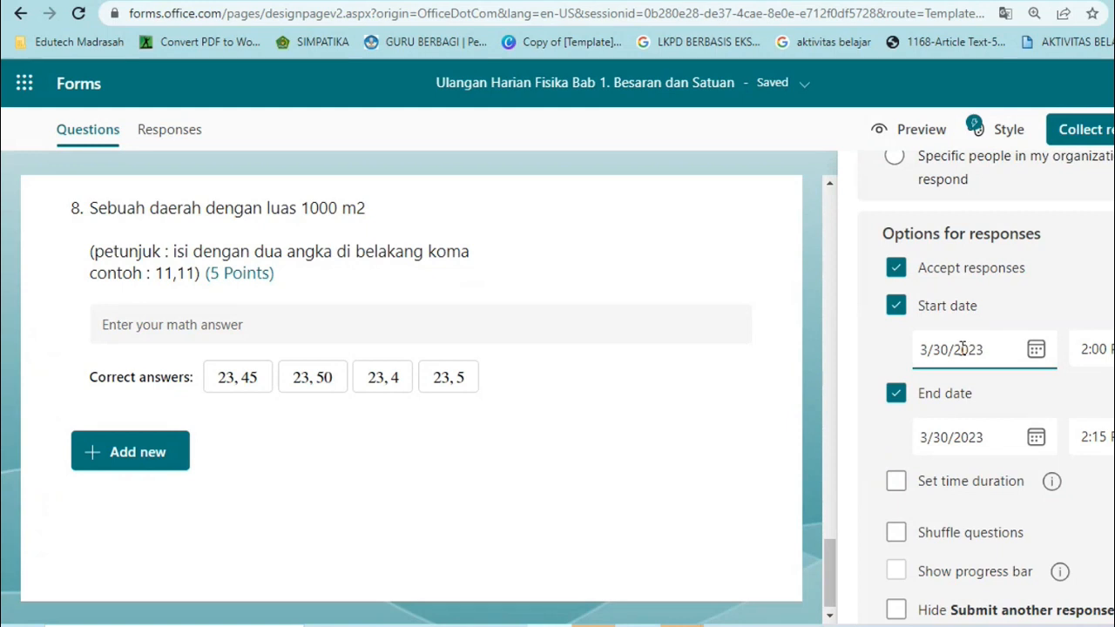
left_click(941, 349)
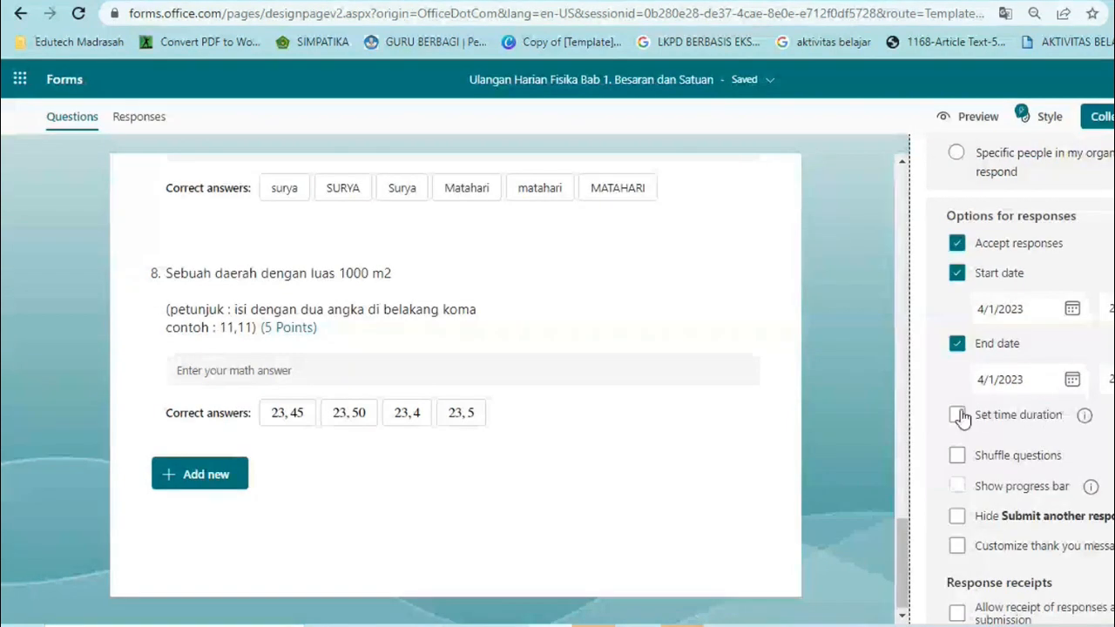
- Enable a time duration of 30 minutes and shuffle all questions
left_click(957, 415)
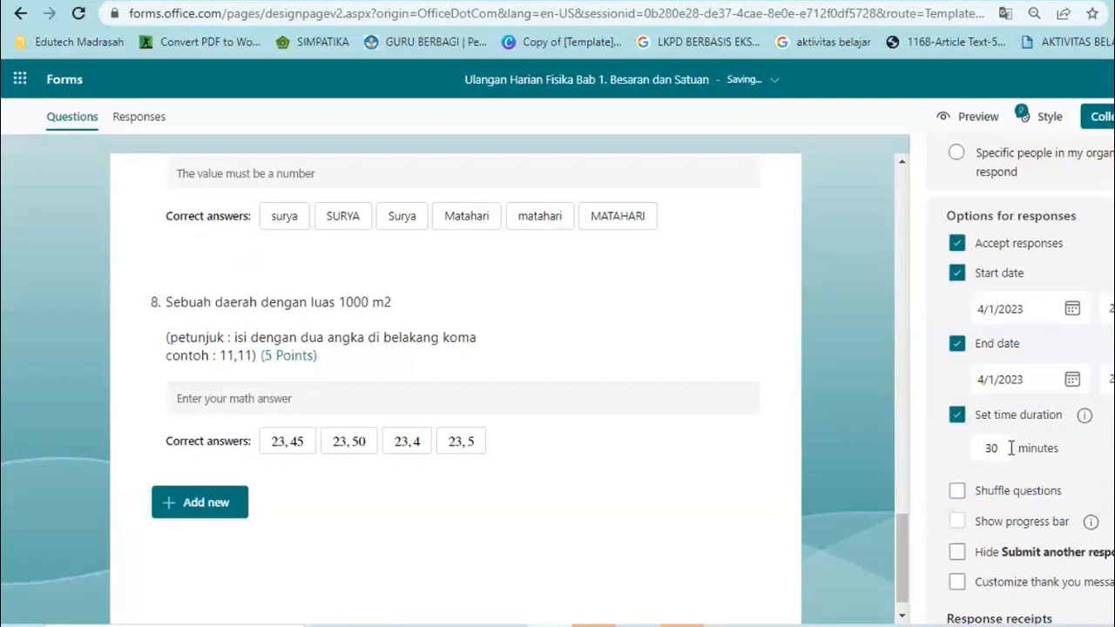
left_click(958, 494)
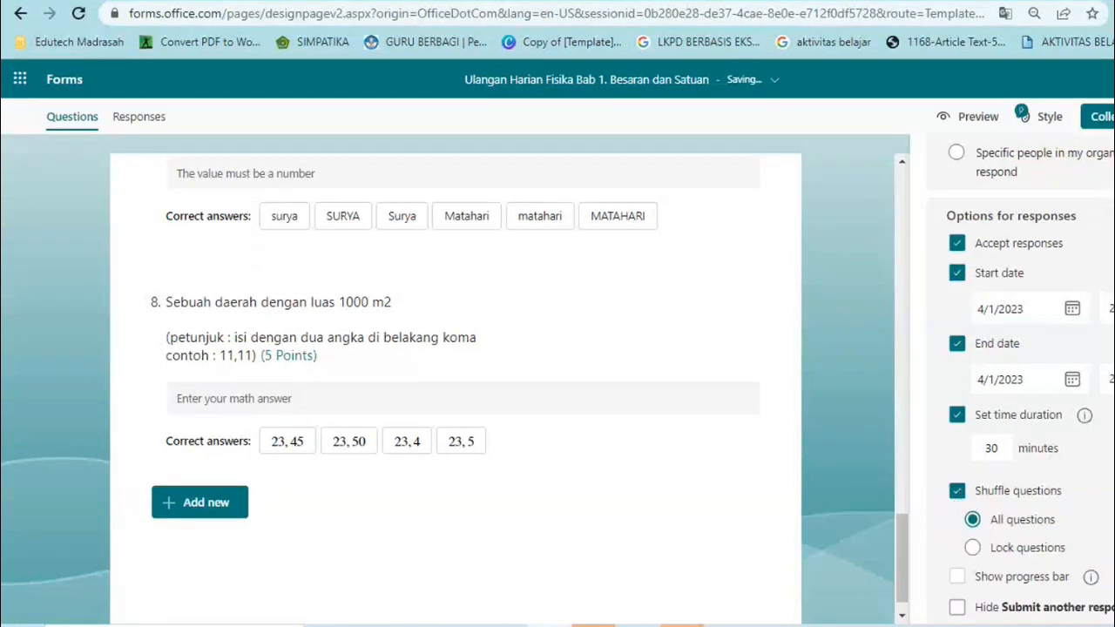
scroll(1018, 380, "down", 1)
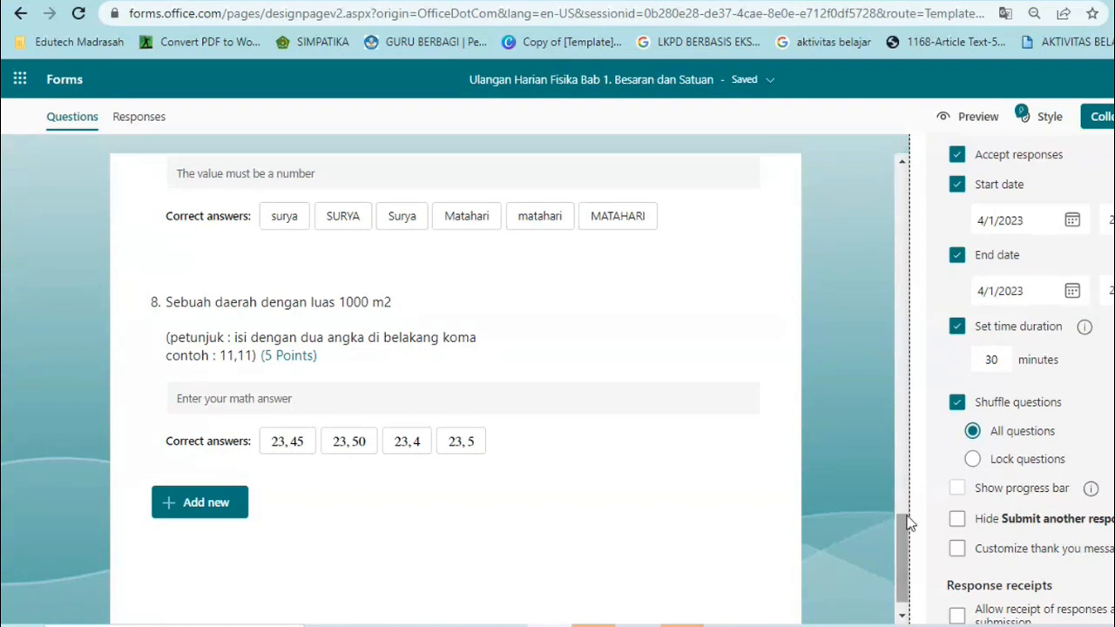
- Review the identity questions, then lock questions 1 to 3 in the settings so they are excluded from shuffling
left_click_drag(909, 523, 947, 253)
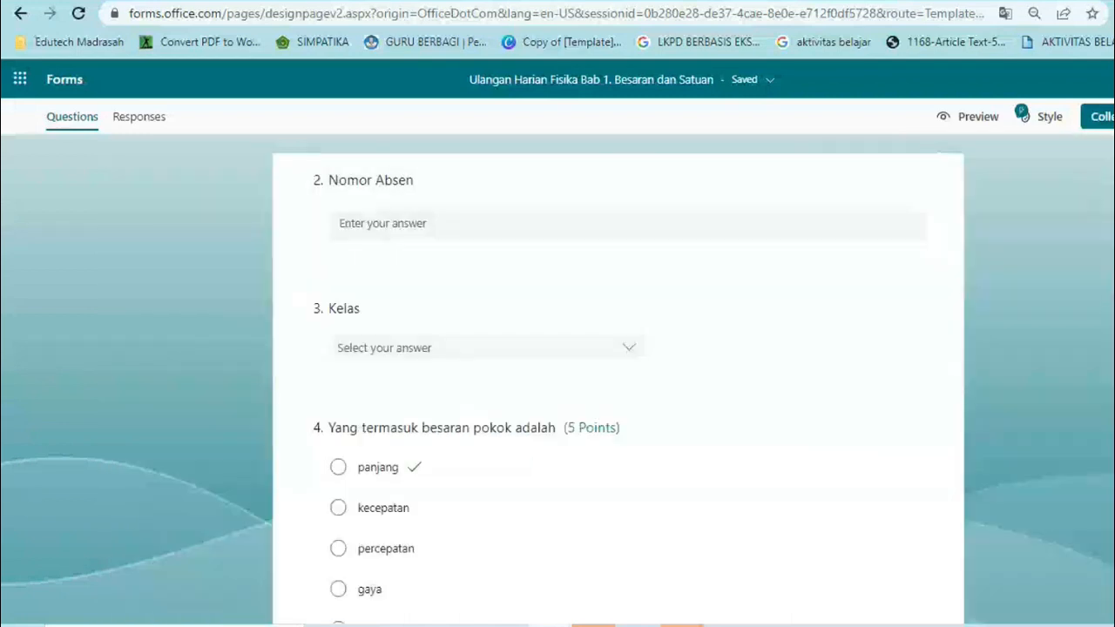
left_click(1113, 116)
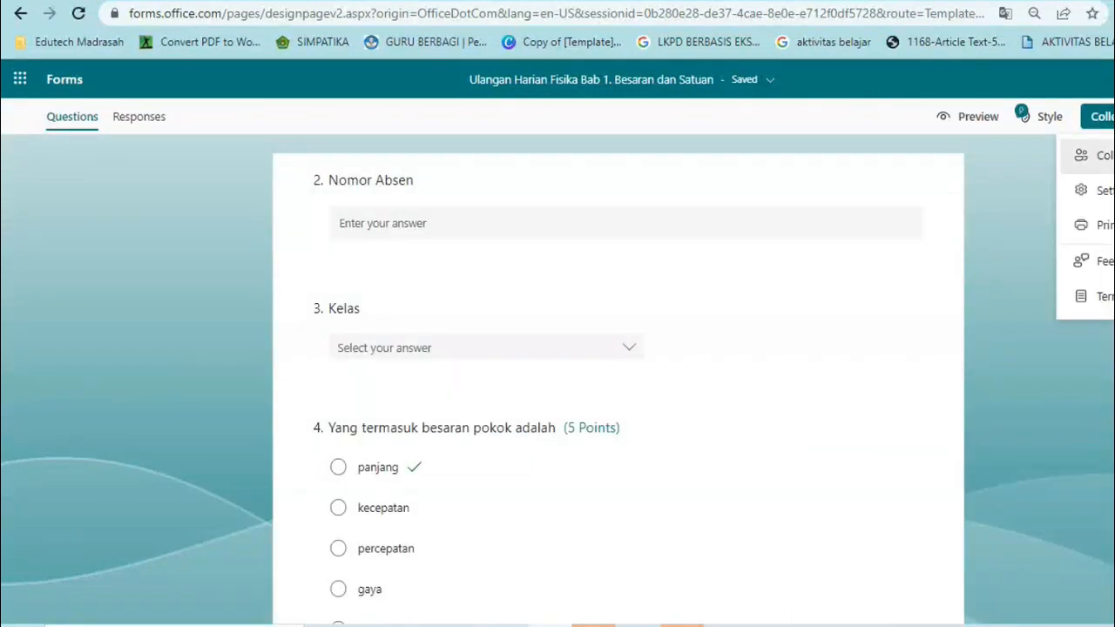
left_click(1111, 191)
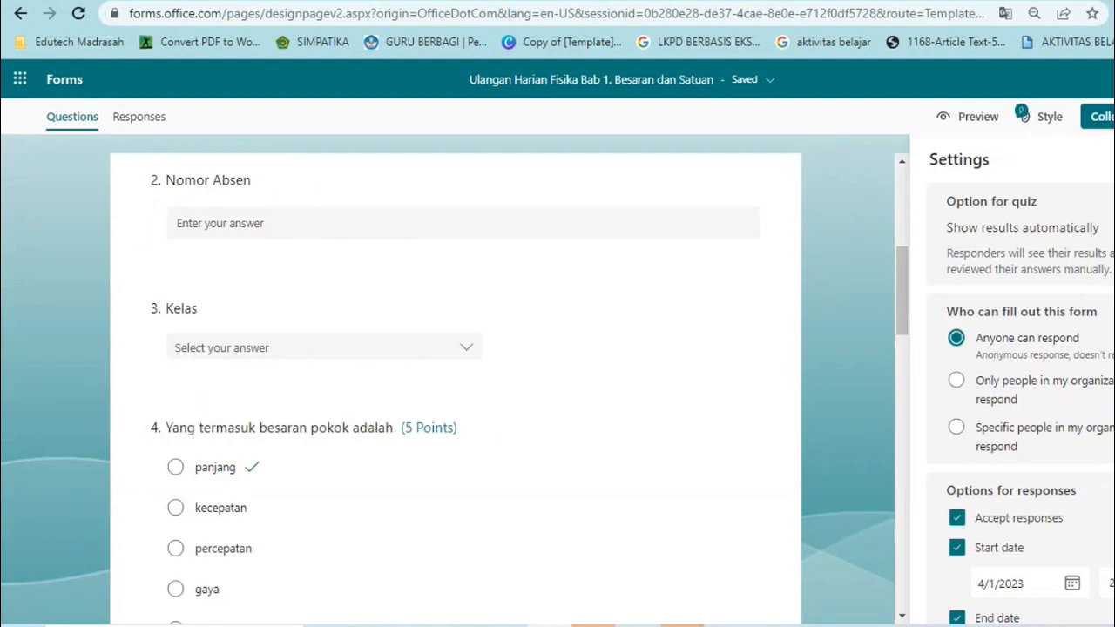
scroll(1010, 377, "down", 4)
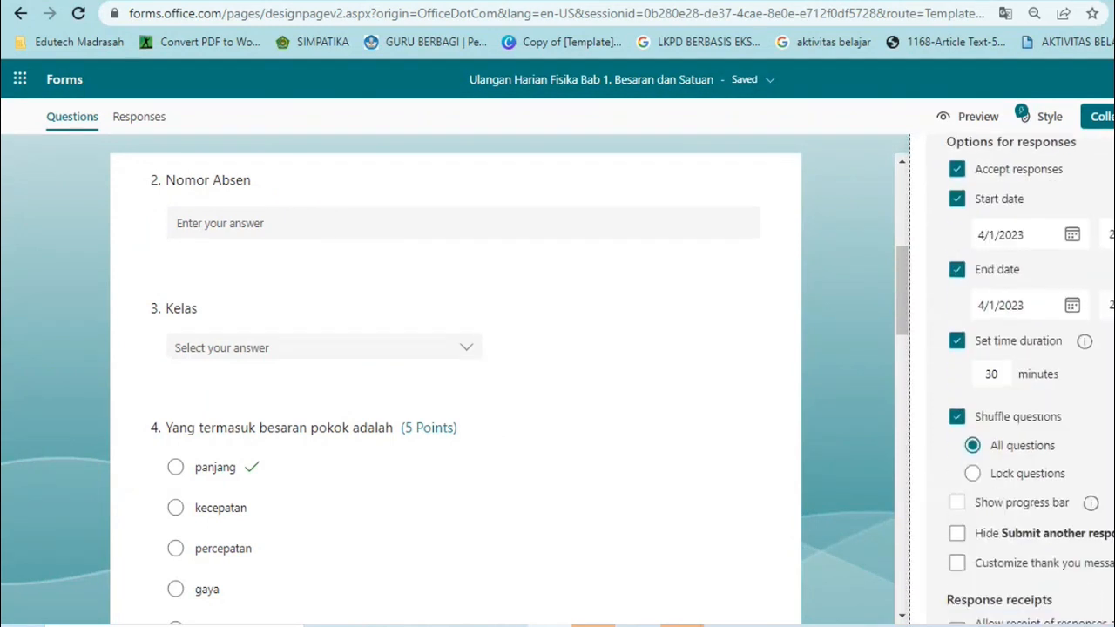
scroll(973, 425, "down", 1)
left_click(976, 425)
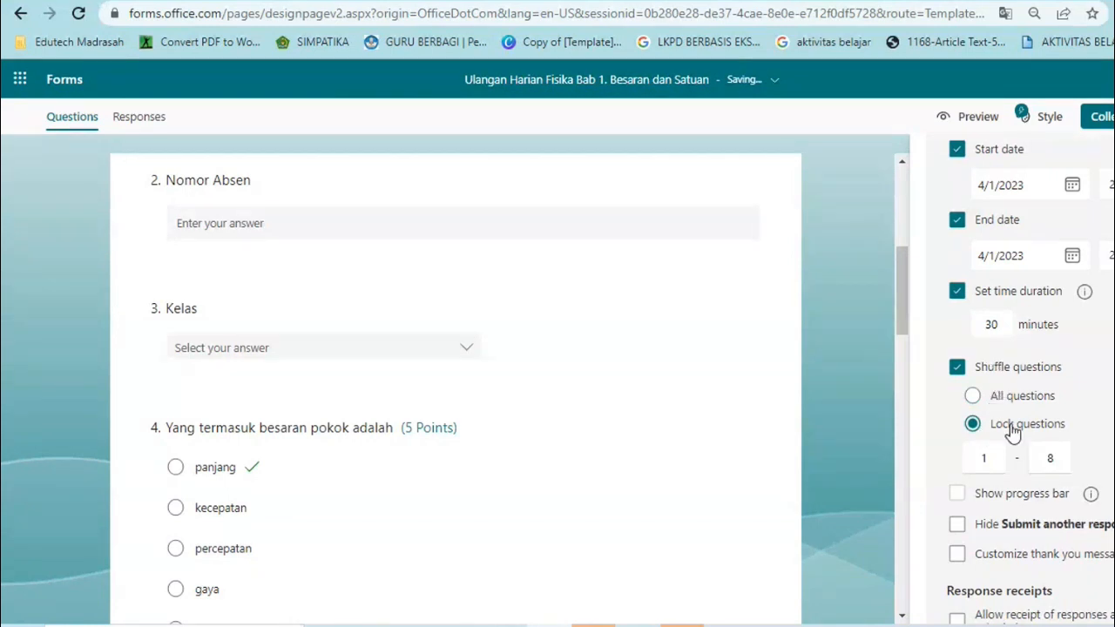
left_click(1053, 458)
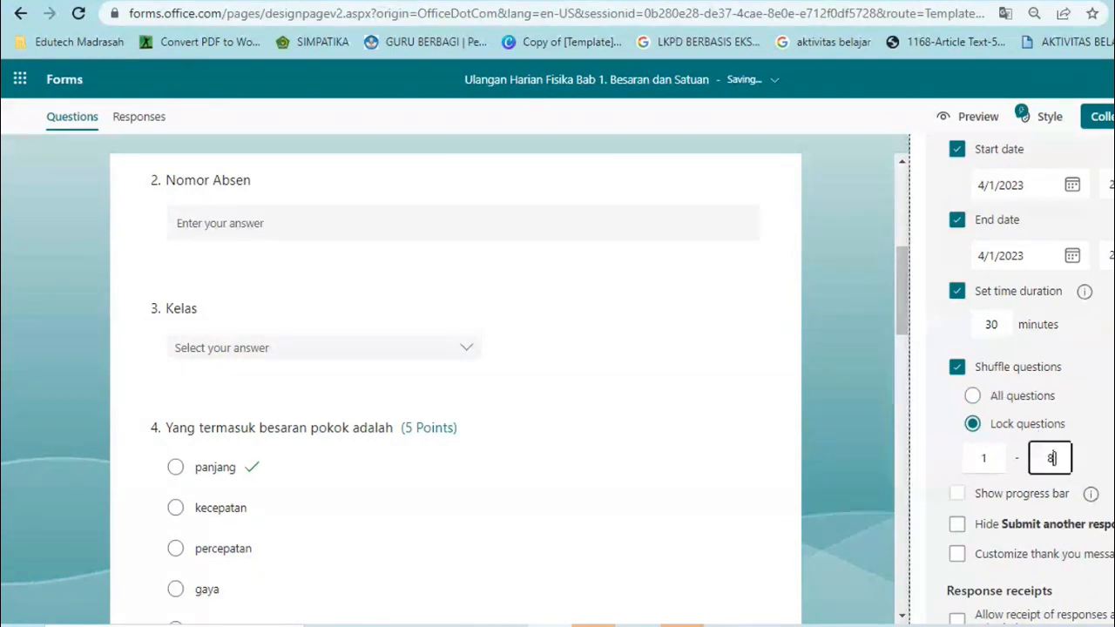
key("BackSpace")
type("3")
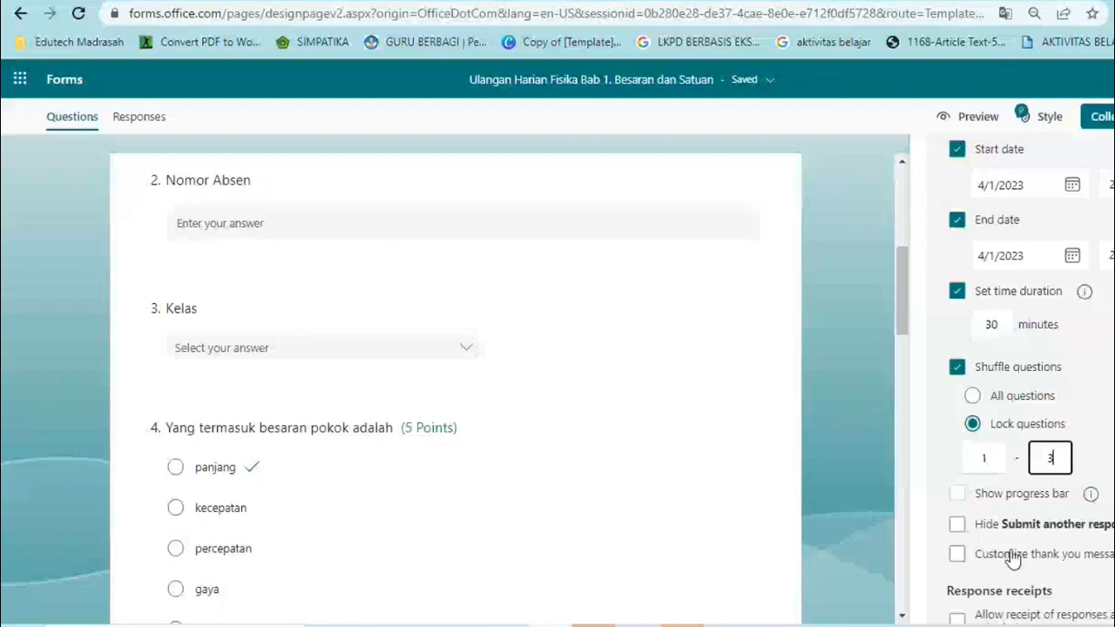
- Enable the customized thank-you message and return to the beginning of the quiz settings
left_click(956, 555)
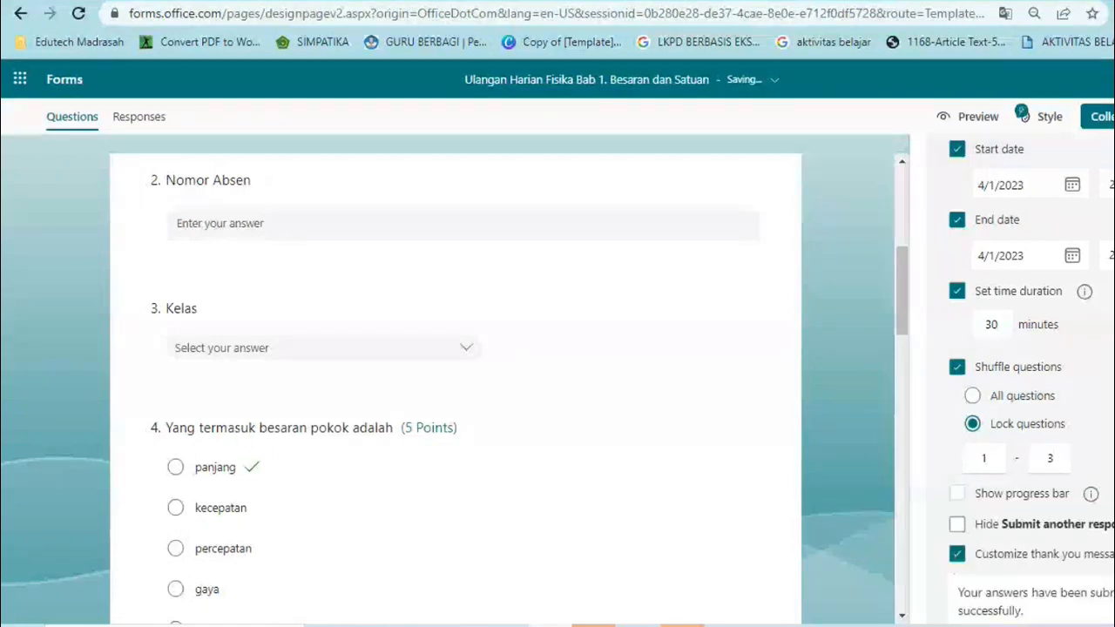
scroll(1038, 455, "down", 2)
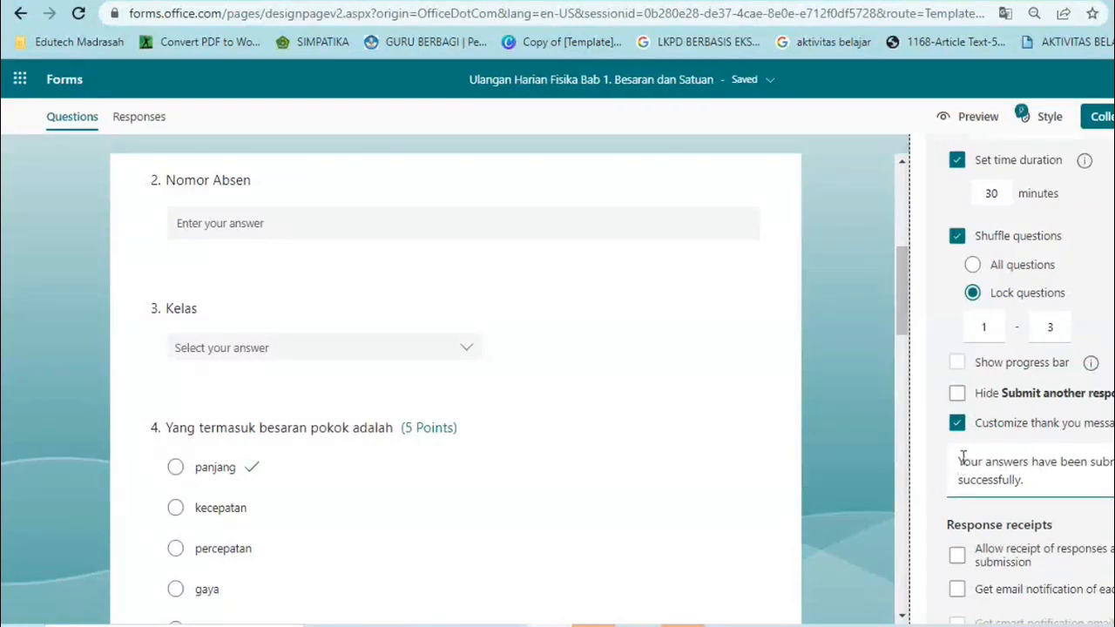
scroll(967, 460, "up", 10)
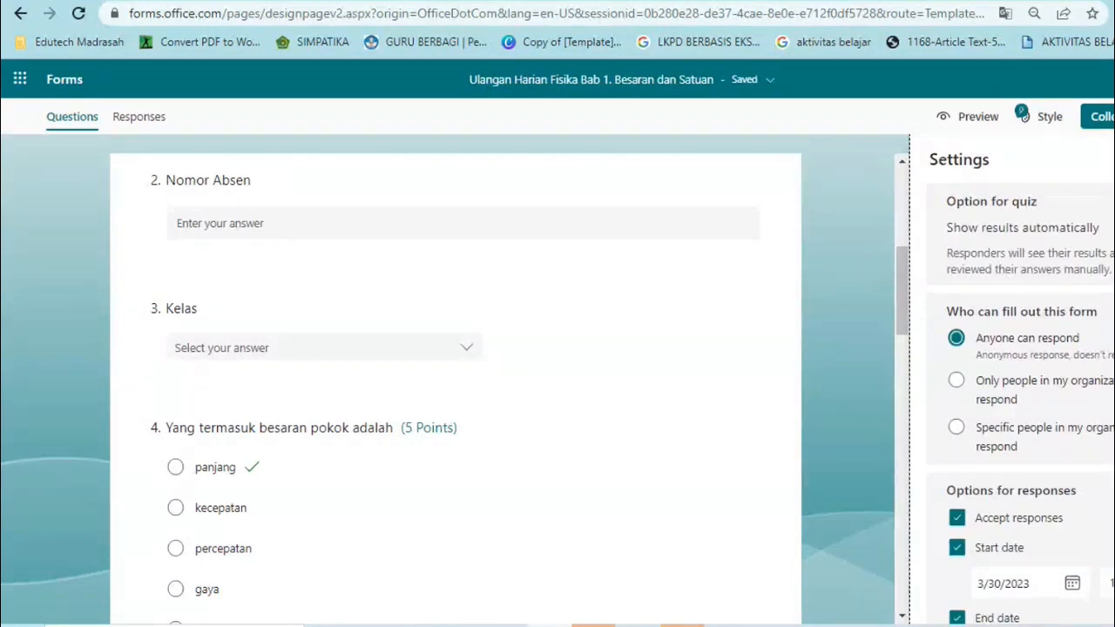
- Shorten the quiz's response URL for anyone to respond and copy the link
left_click(1099, 117)
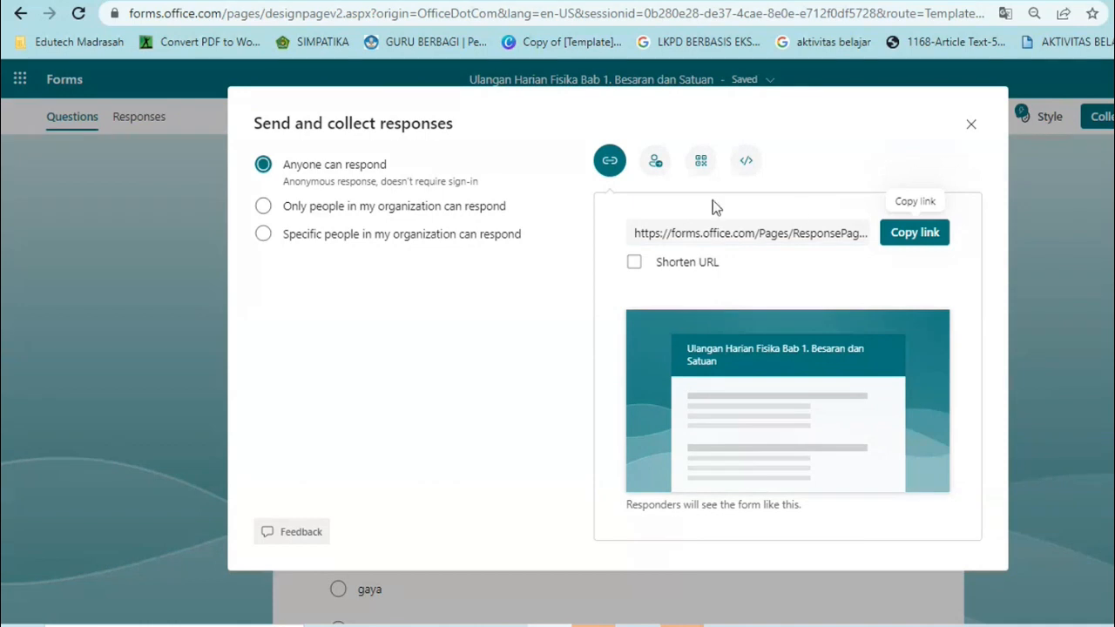
left_click(632, 261)
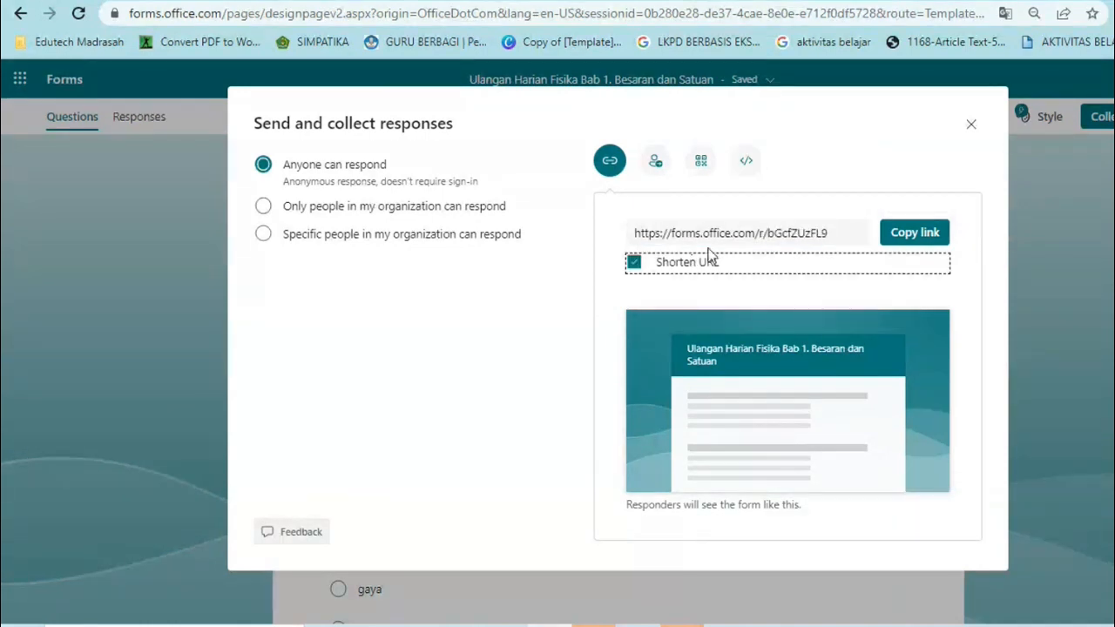
left_click(767, 232)
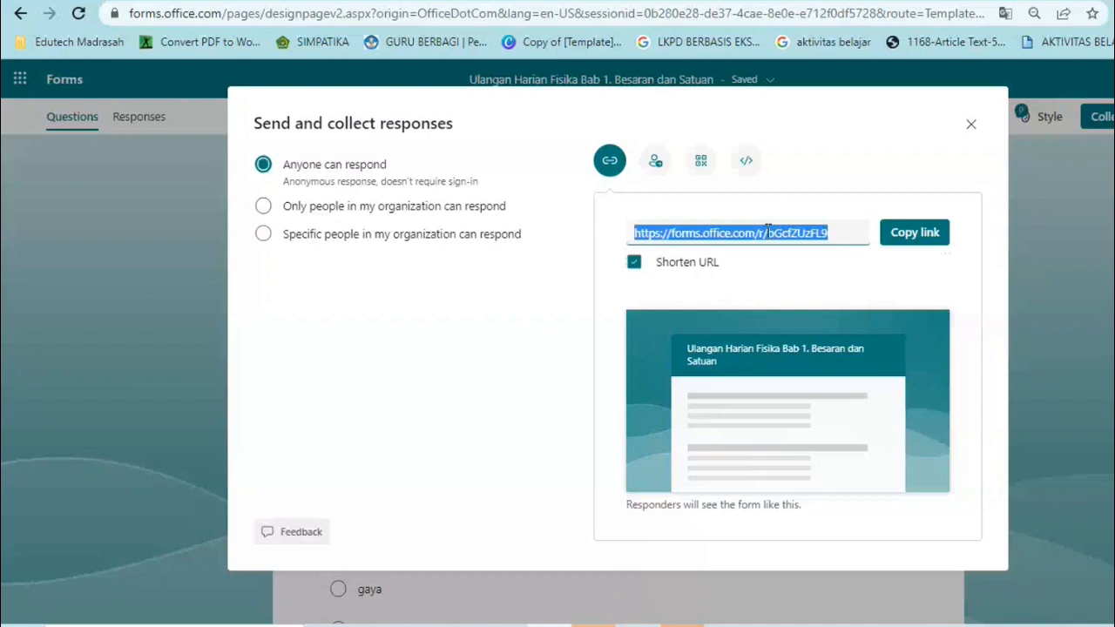
left_click(917, 239)
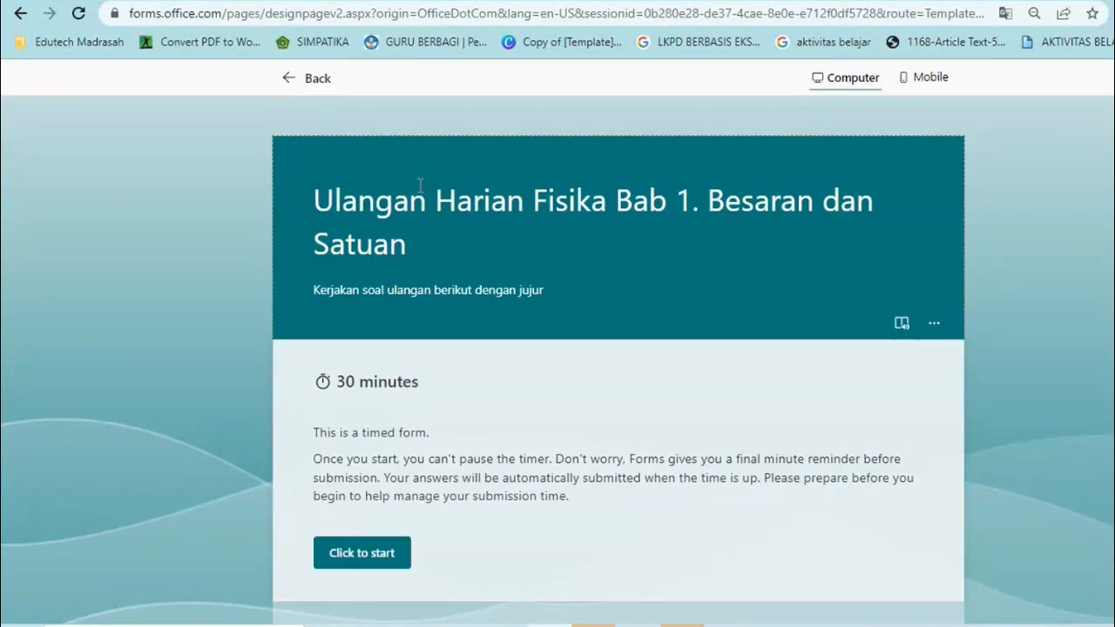
- Start the timed quiz in the computer preview and examine the identity questions and the shuffled scored questions
left_click(297, 82)
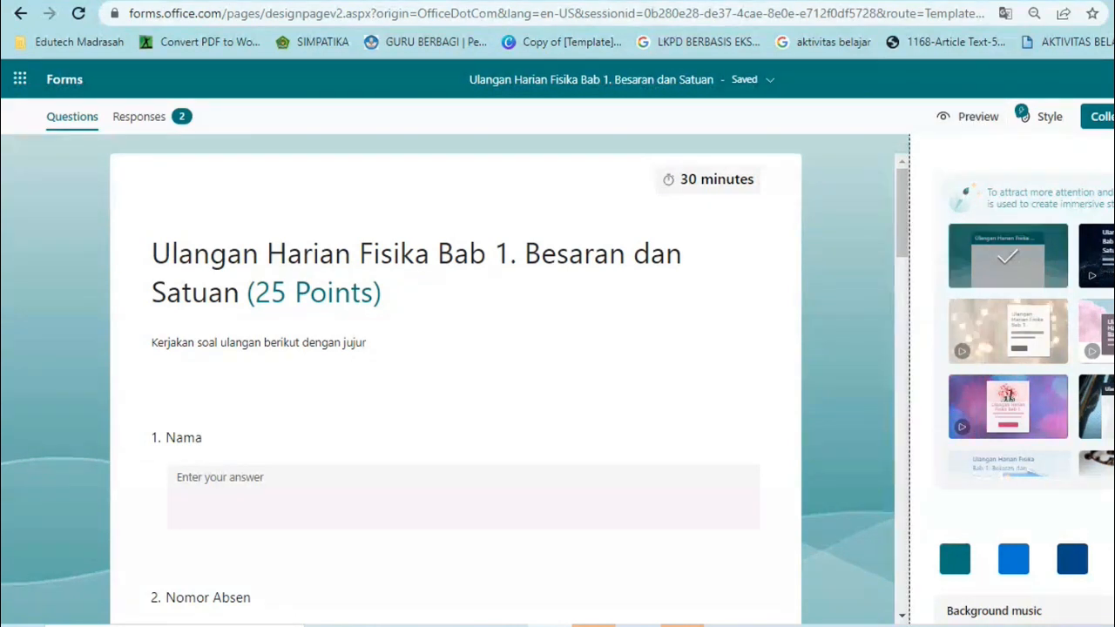
left_click(1007, 255)
left_click(970, 124)
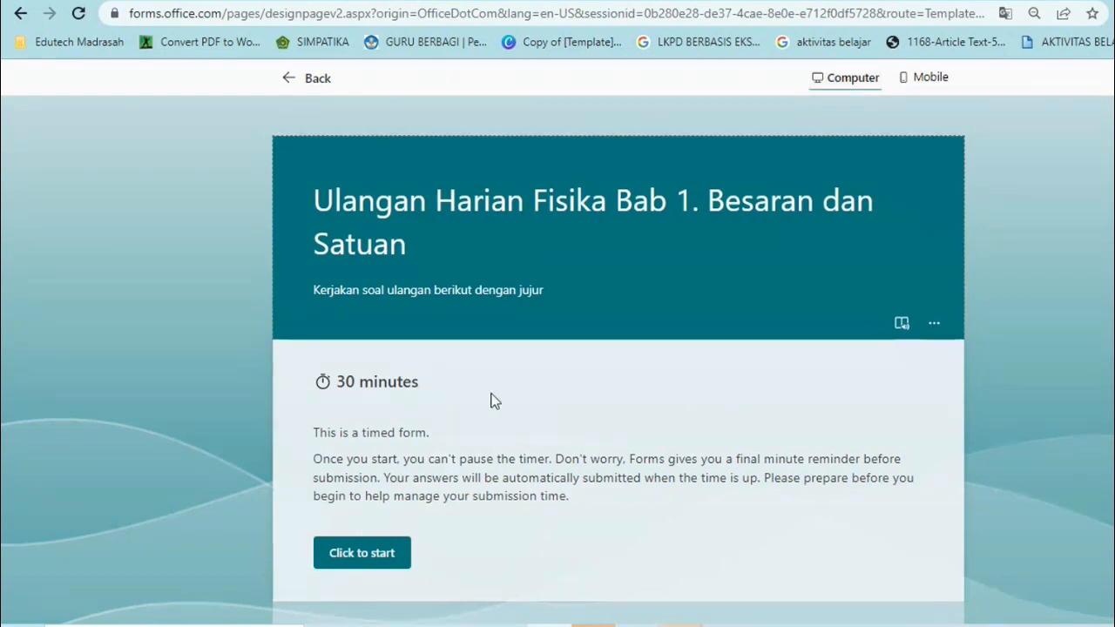
left_click(357, 555)
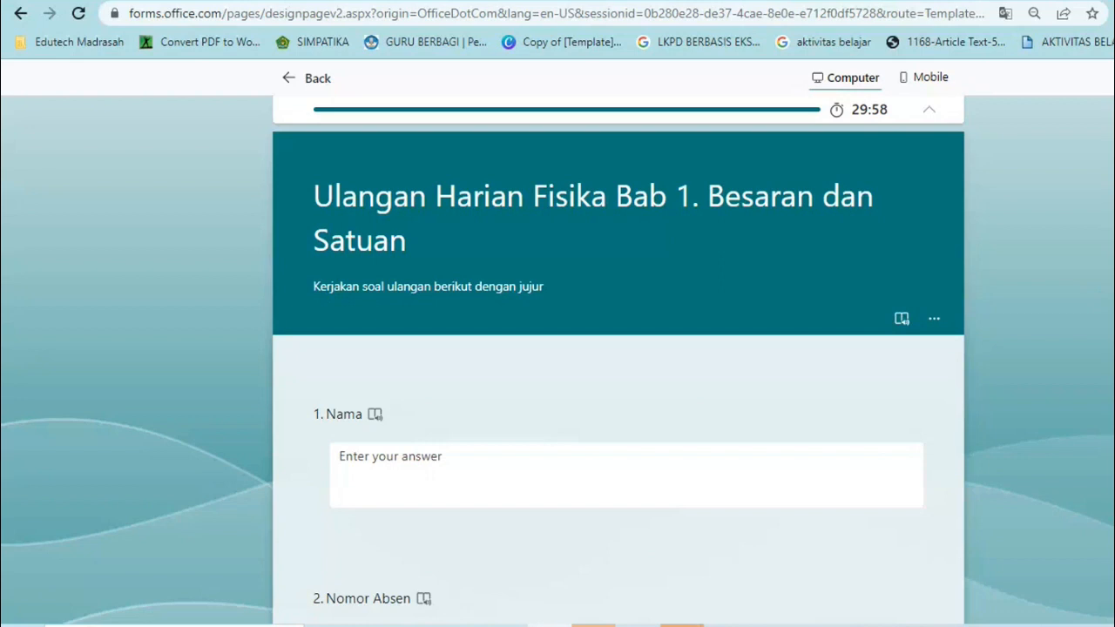
scroll(619, 383, "down", 2)
scroll(619, 365, "down", 4)
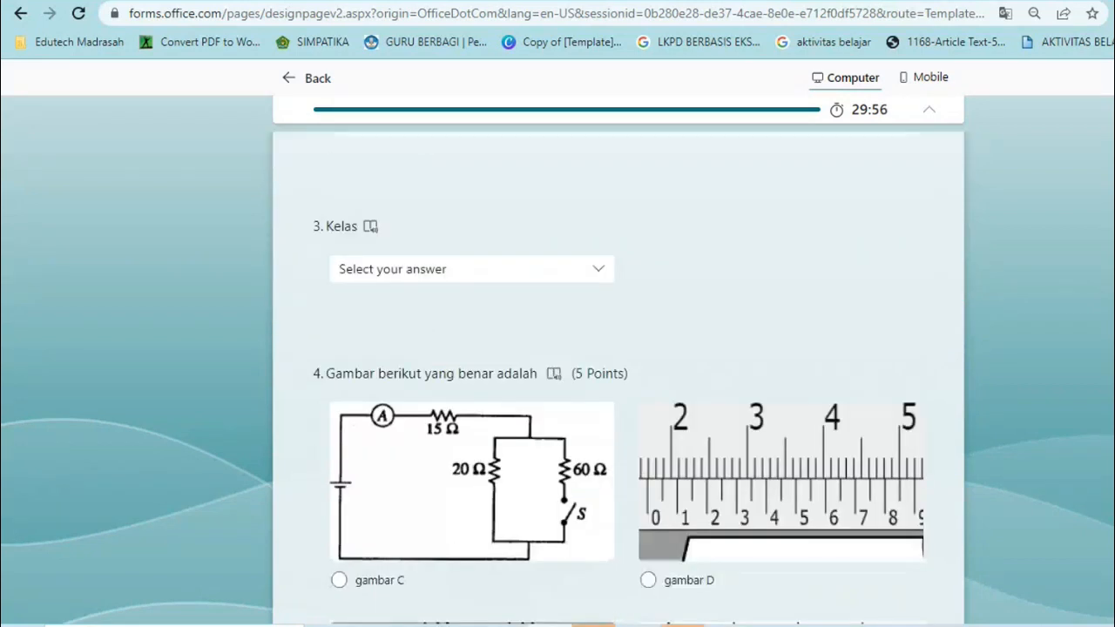
scroll(619, 366, "down", 5)
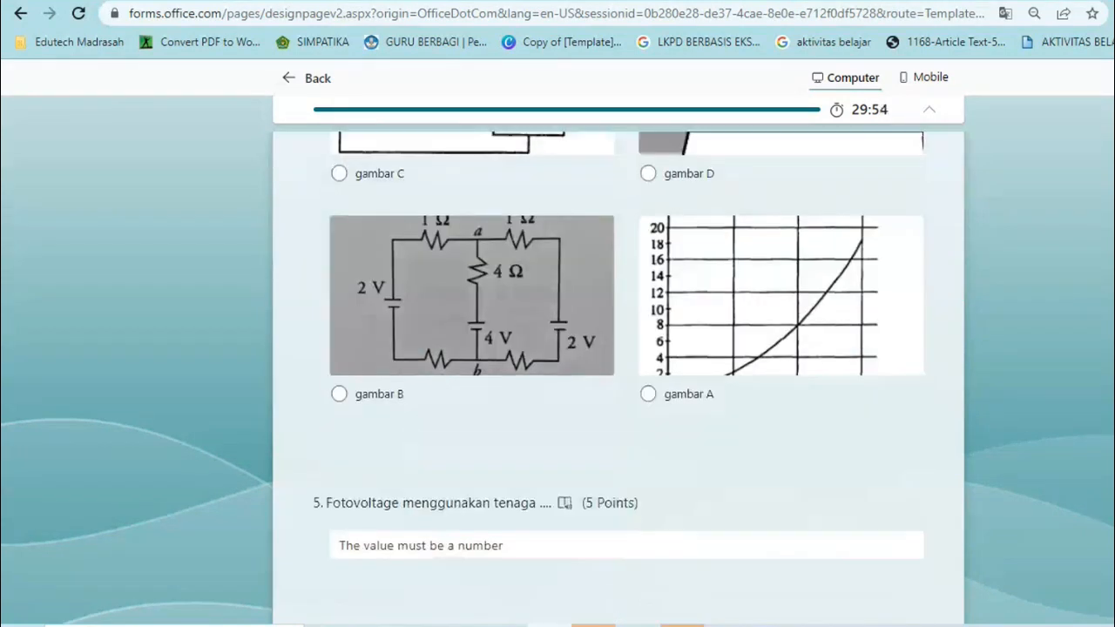
scroll(619, 365, "down", 12)
scroll(619, 366, "up", 3)
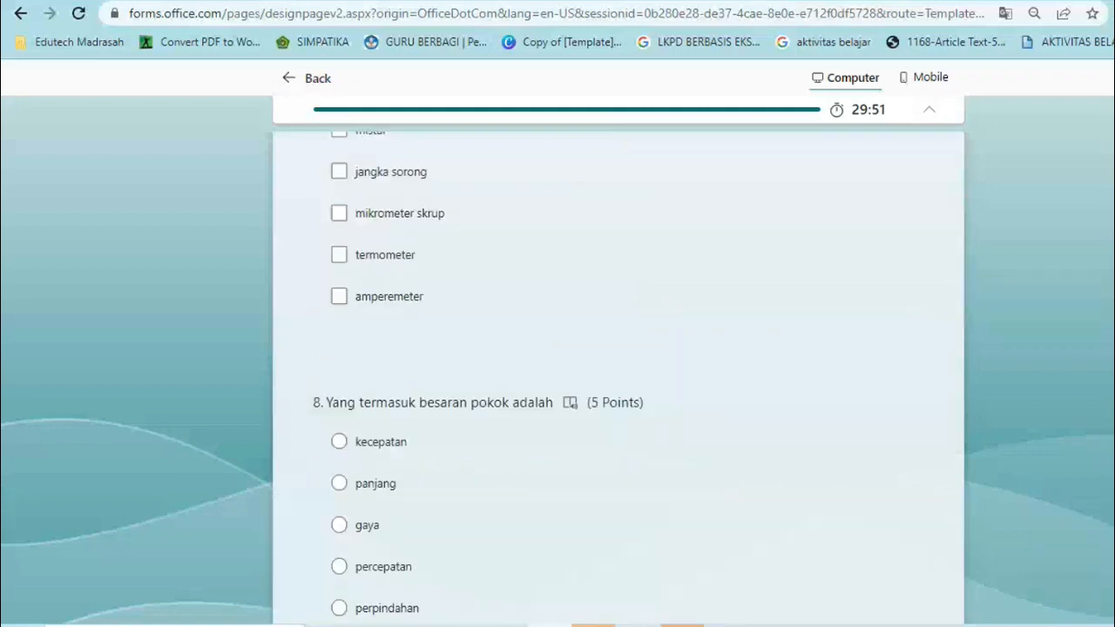
scroll(619, 366, "up", 20)
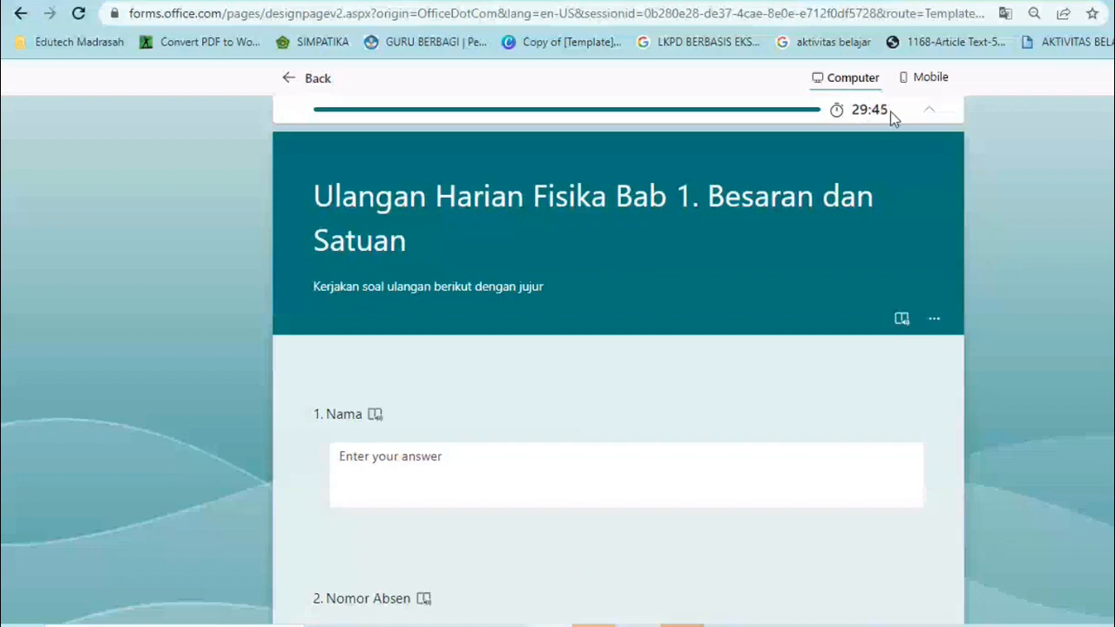
- Examine the quiz in the mobile preview from the identity questions through to submission, then return to editing
left_click(924, 83)
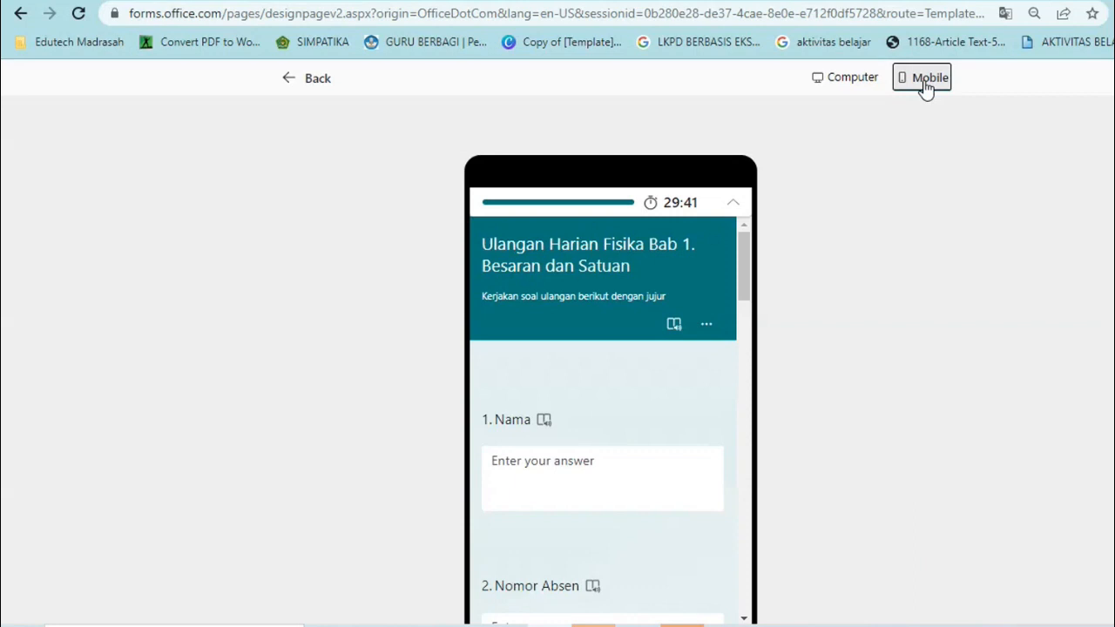
scroll(751, 279, "down", 1)
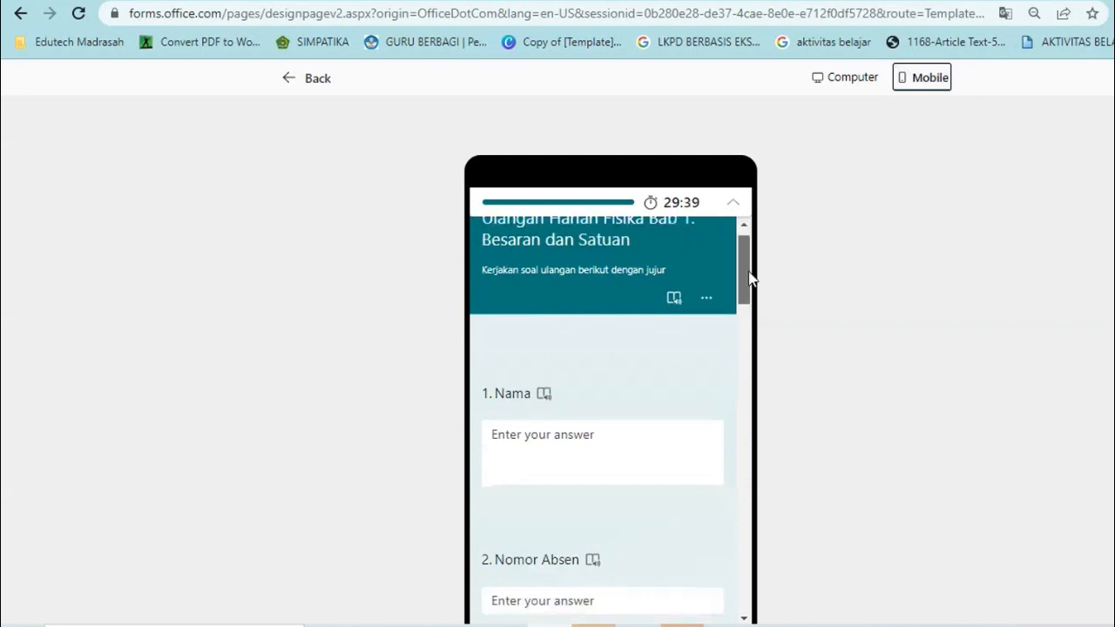
left_click_drag(749, 277, 758, 331)
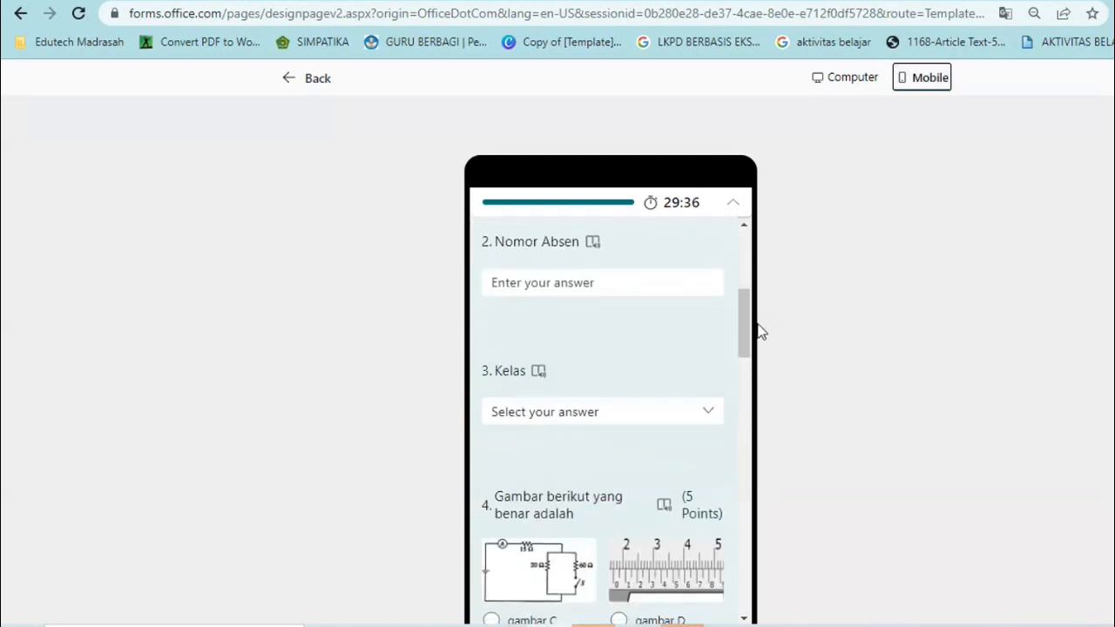
key("ctrl+minus")
scroll(747, 335, "down", 3)
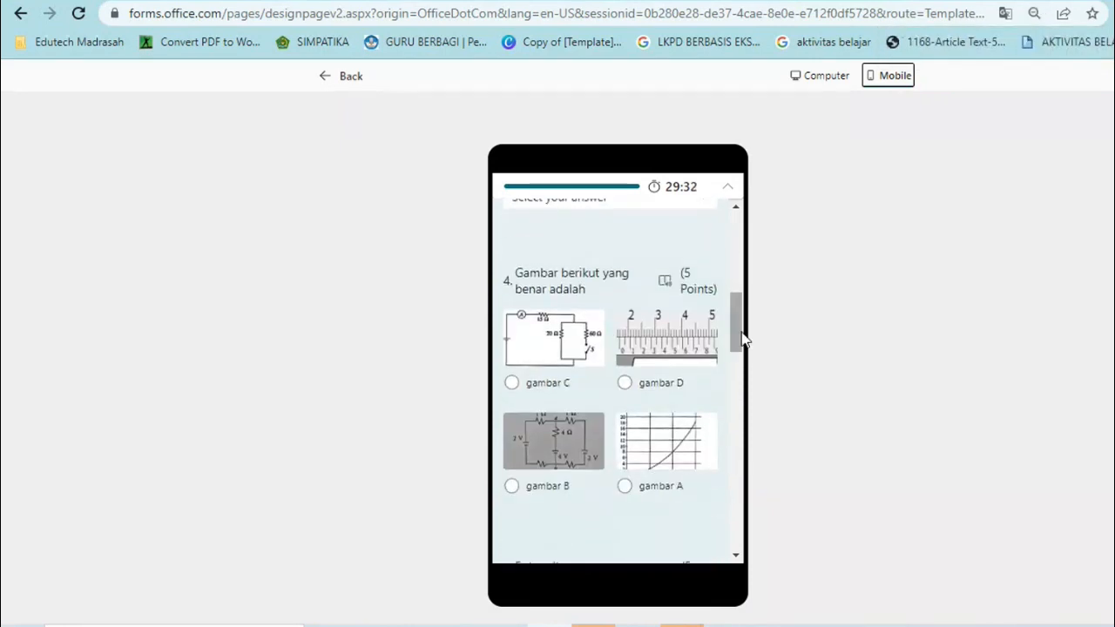
scroll(742, 338, "down", 1)
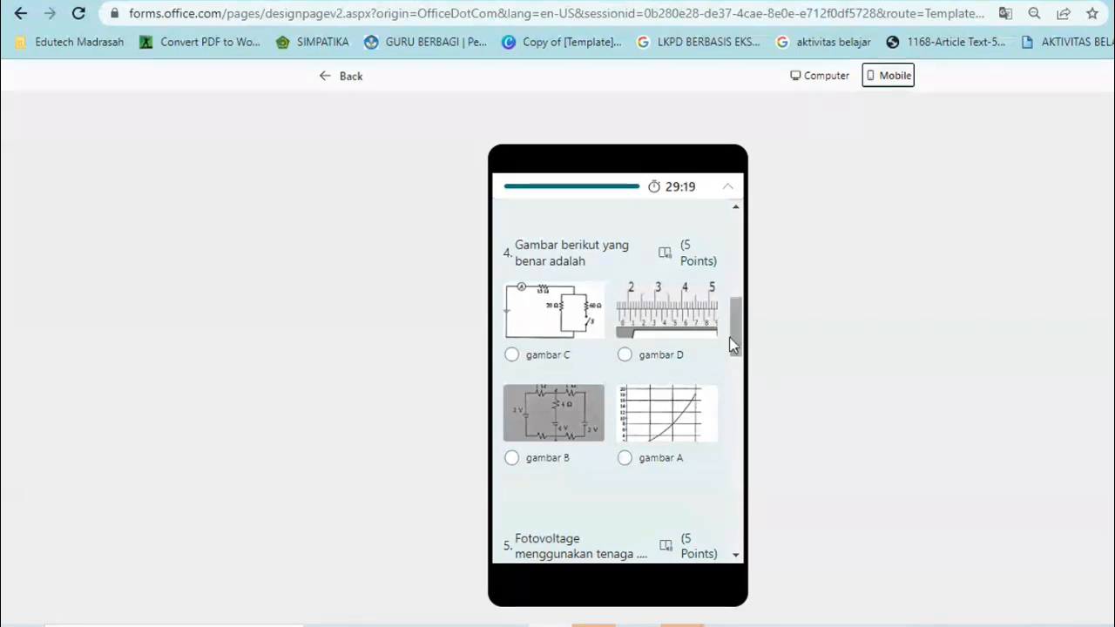
left_click_drag(735, 346, 734, 359)
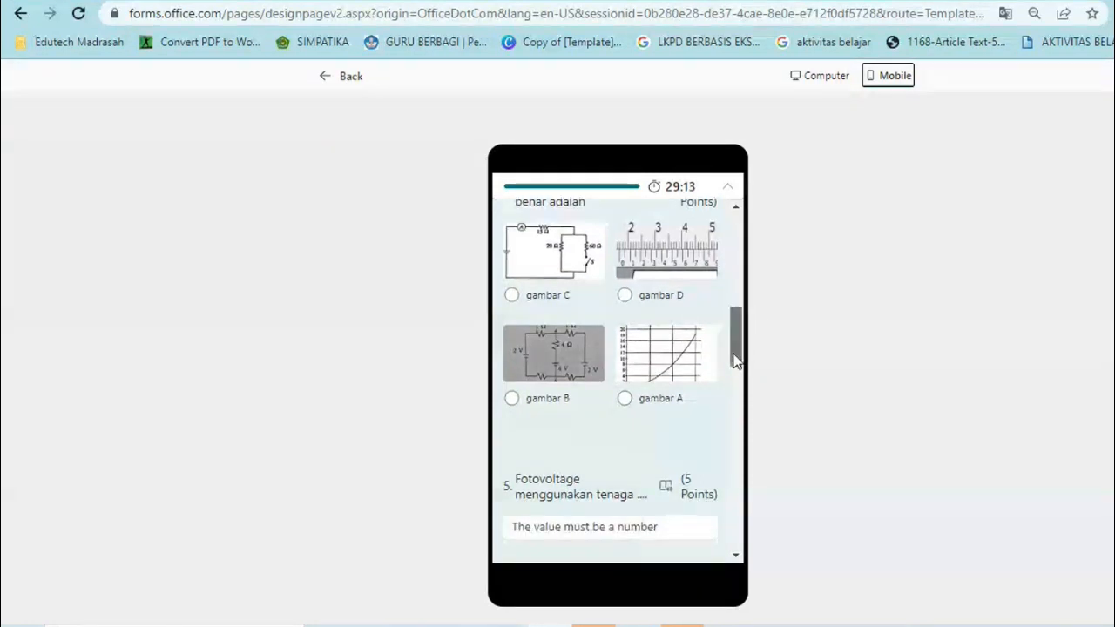
left_click_drag(734, 360, 758, 511)
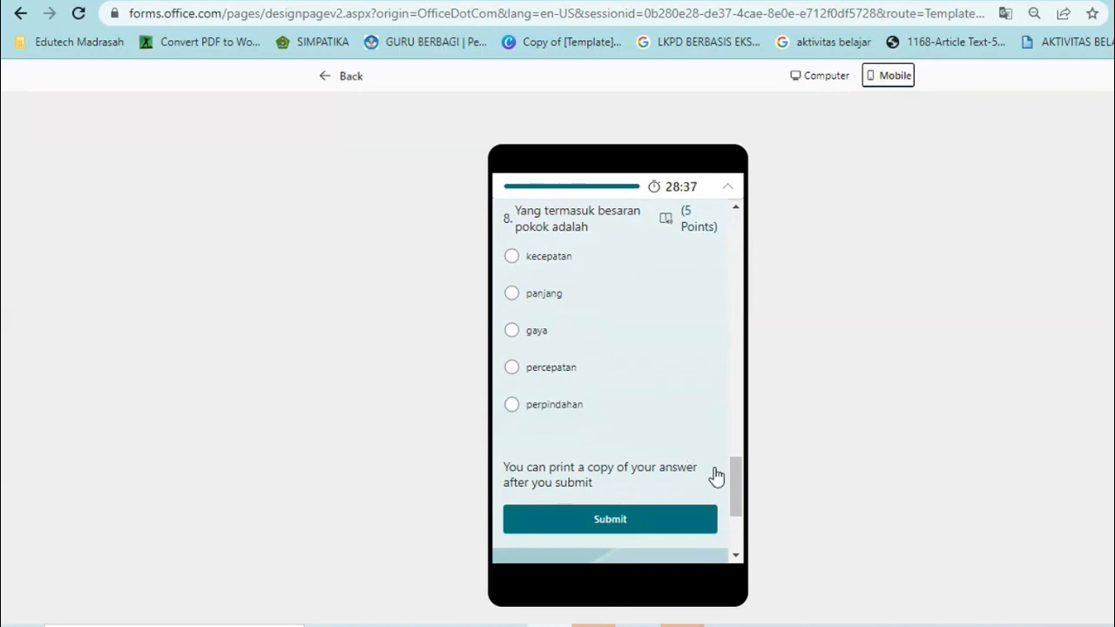
left_click_drag(735, 486, 762, 241)
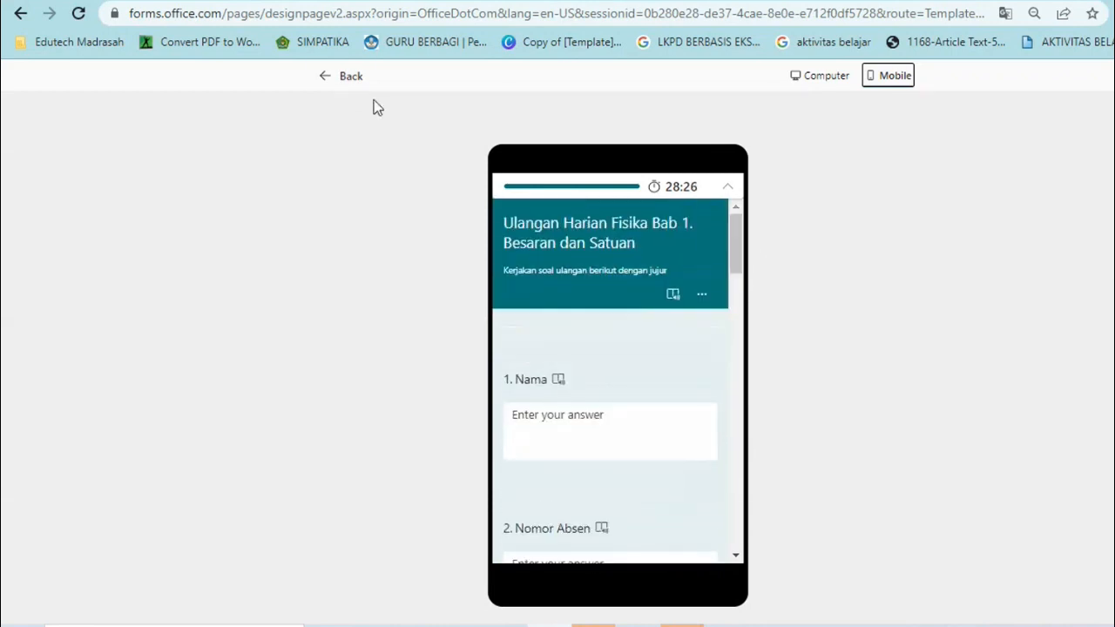
left_click(352, 81)
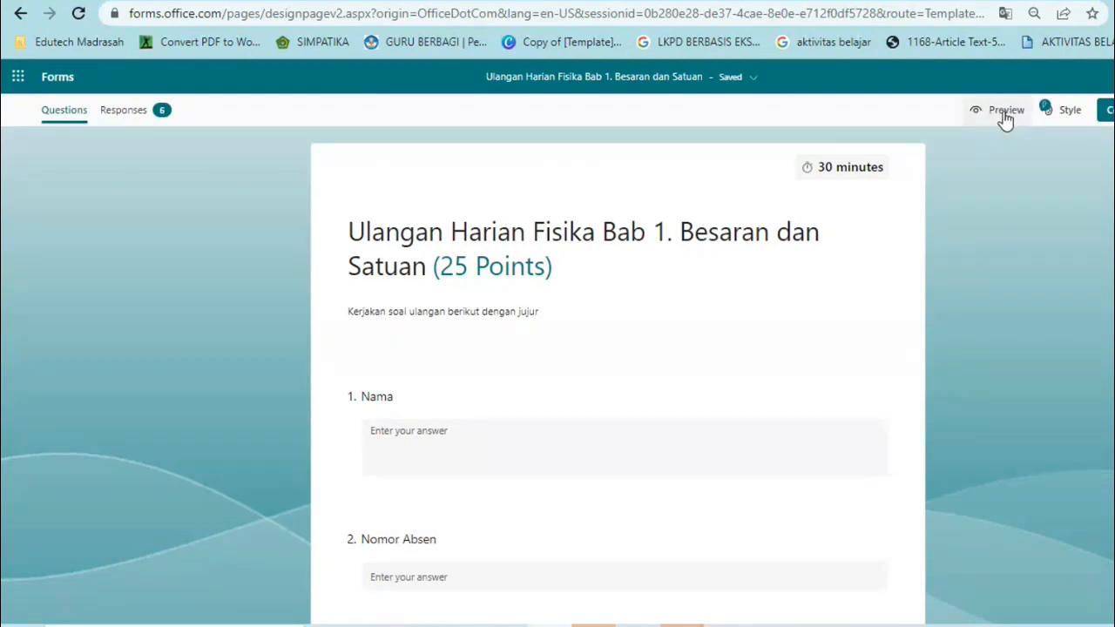
- Apply the dark blue animated theme with glowing particles to the quiz
left_click(1071, 117)
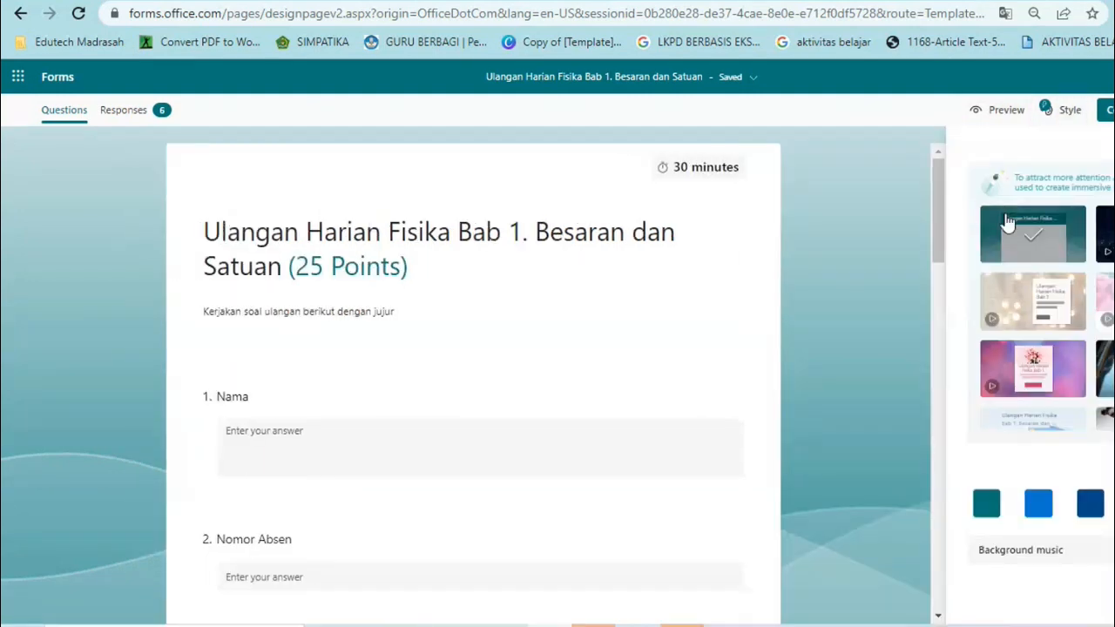
left_click(1009, 305)
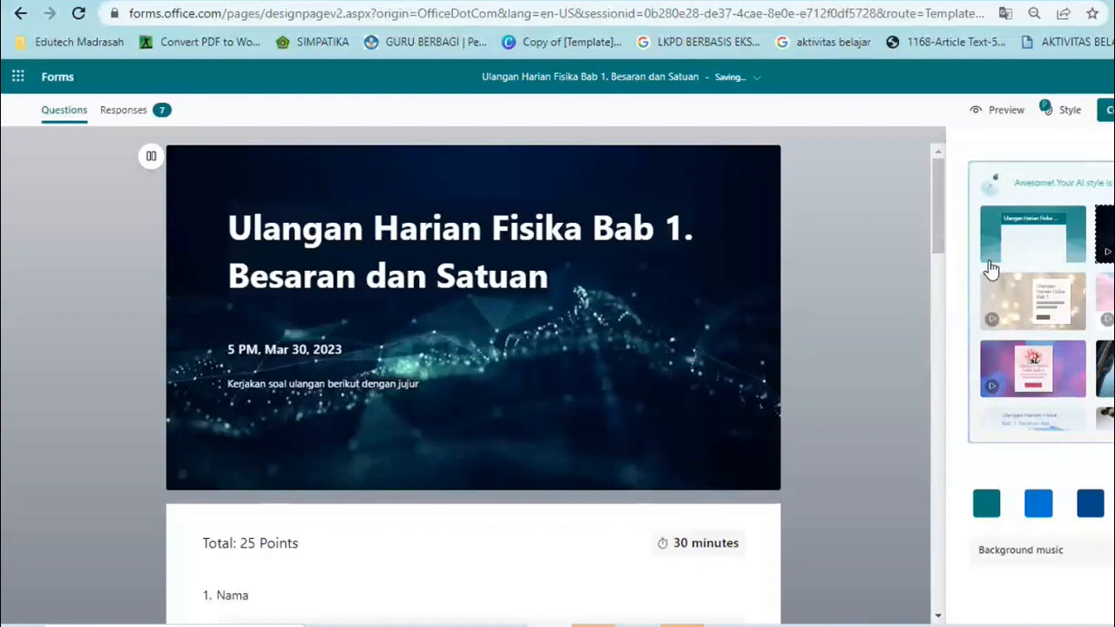
scroll(935, 217, "down", 1)
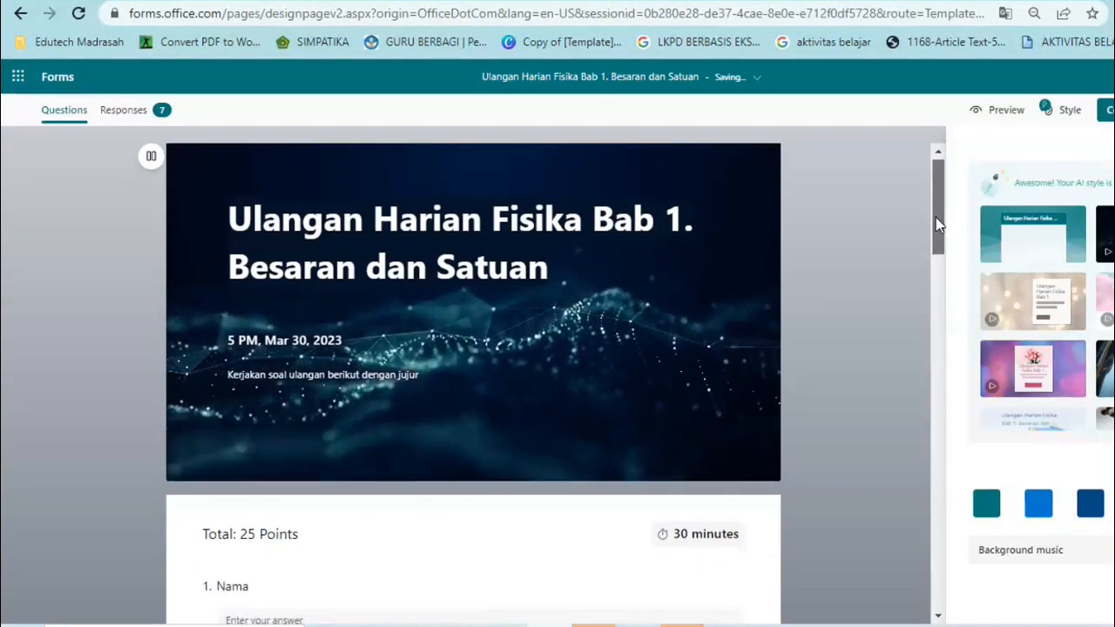
scroll(940, 209, "up", 1)
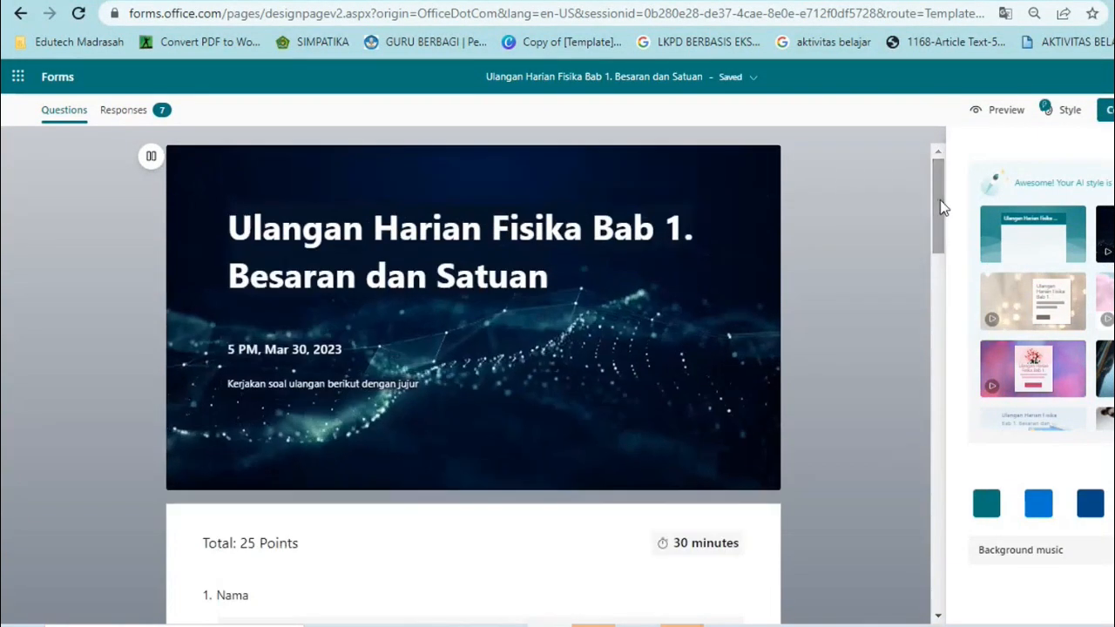
- Preview the restyled quiz in computer and mobile layouts, then return to the question editor
left_click(1005, 116)
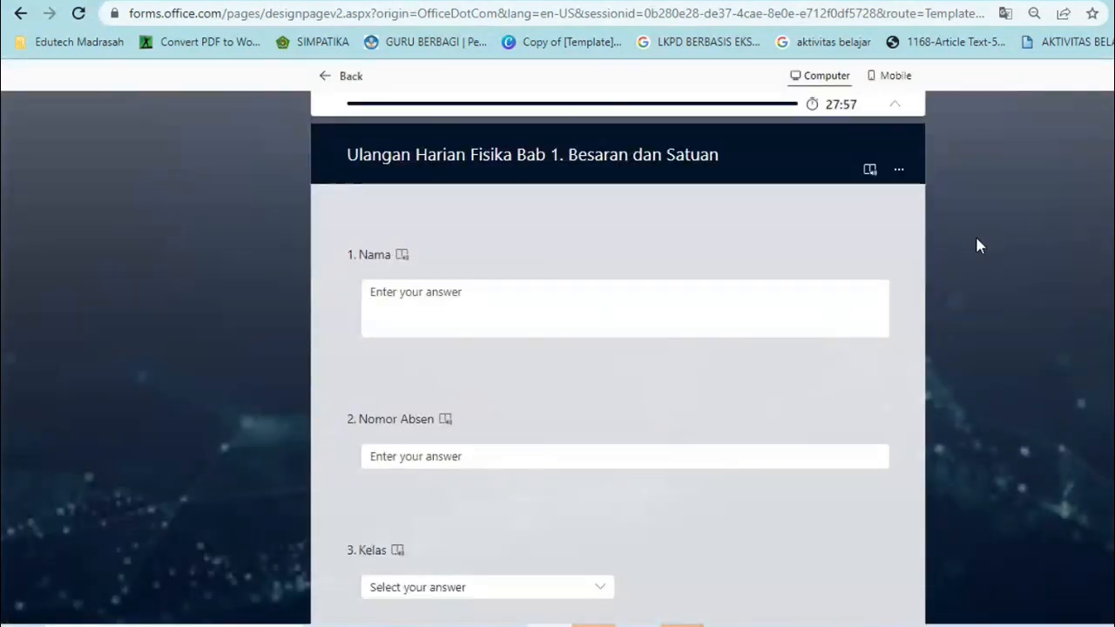
left_click(895, 76)
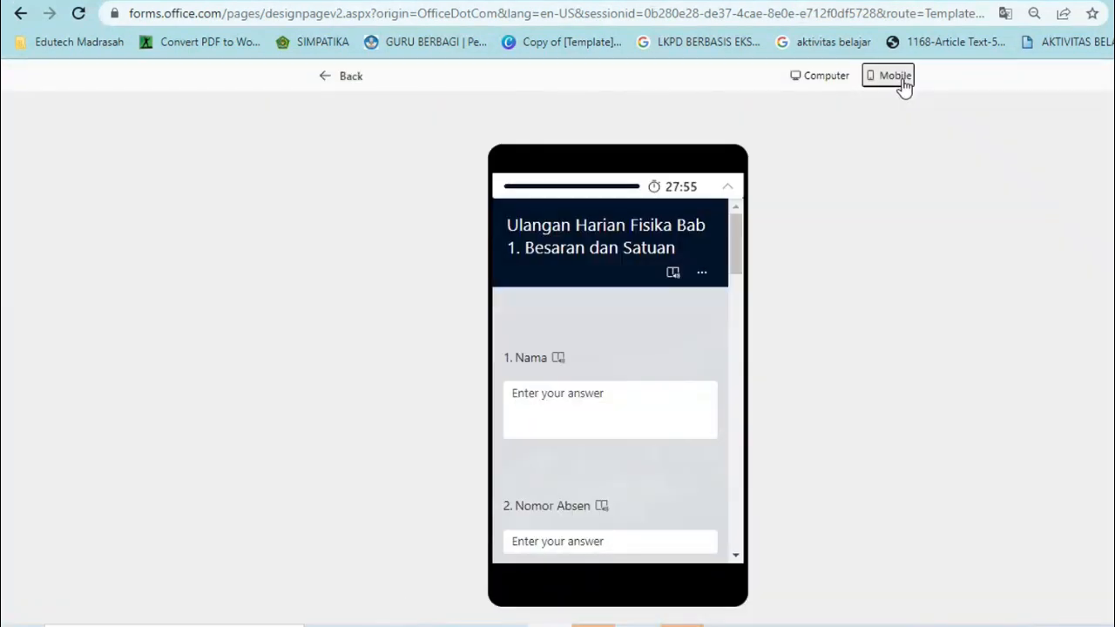
mouse_move(737, 243)
left_mouse_down()
mouse_move(737, 301)
mouse_move(741, 244)
left_mouse_up()
left_click(334, 78)
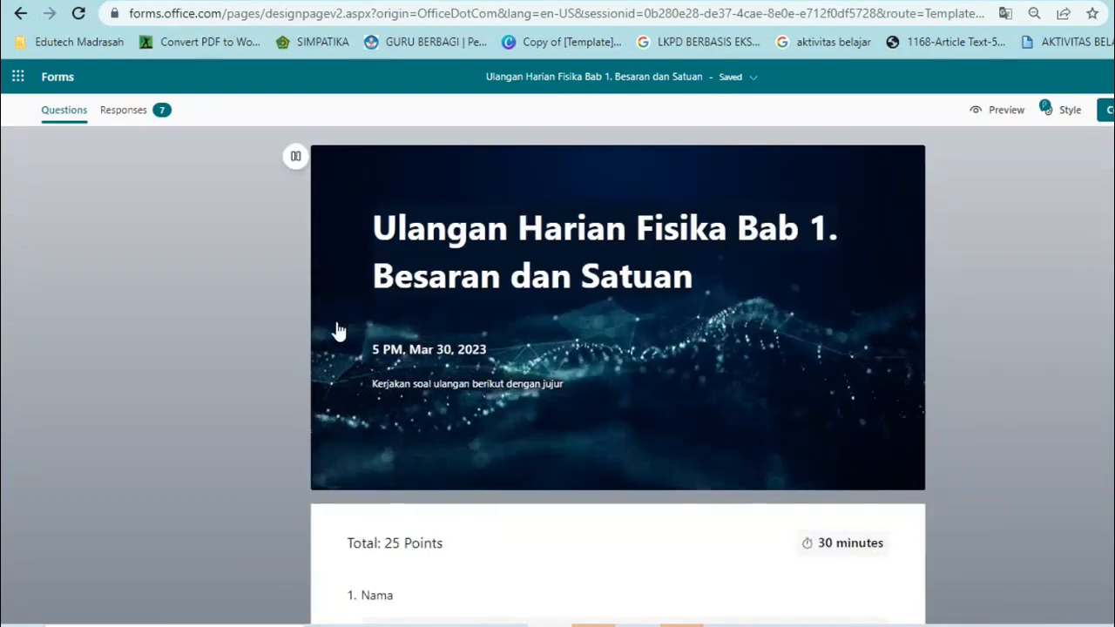
- Review the response summary of the quiz and check the score posting view
left_click(127, 119)
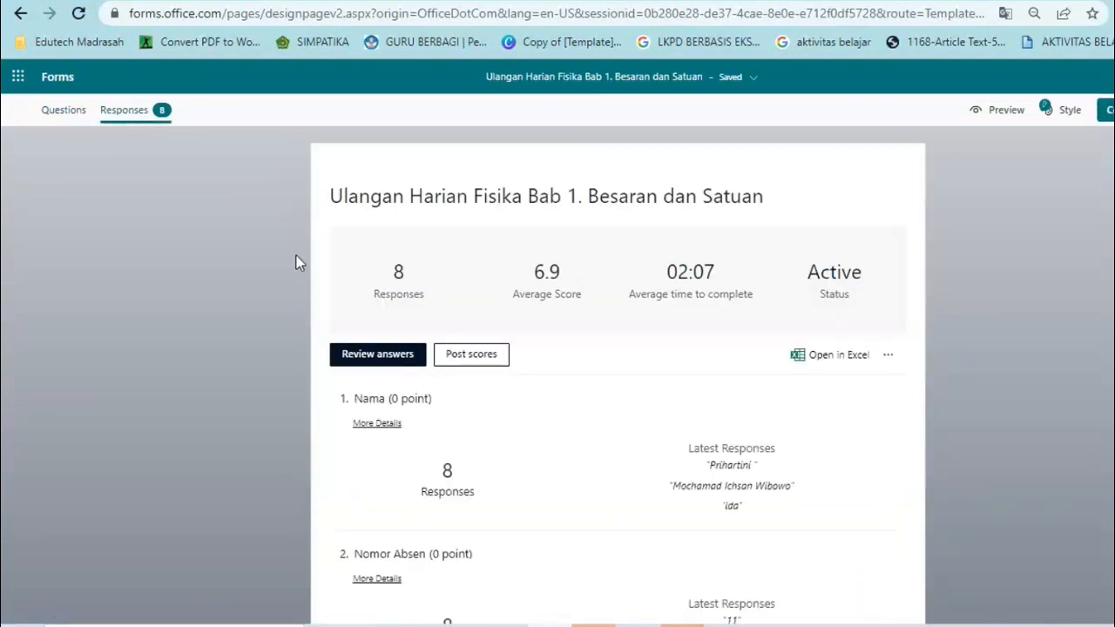
scroll(617, 383, "down", 2)
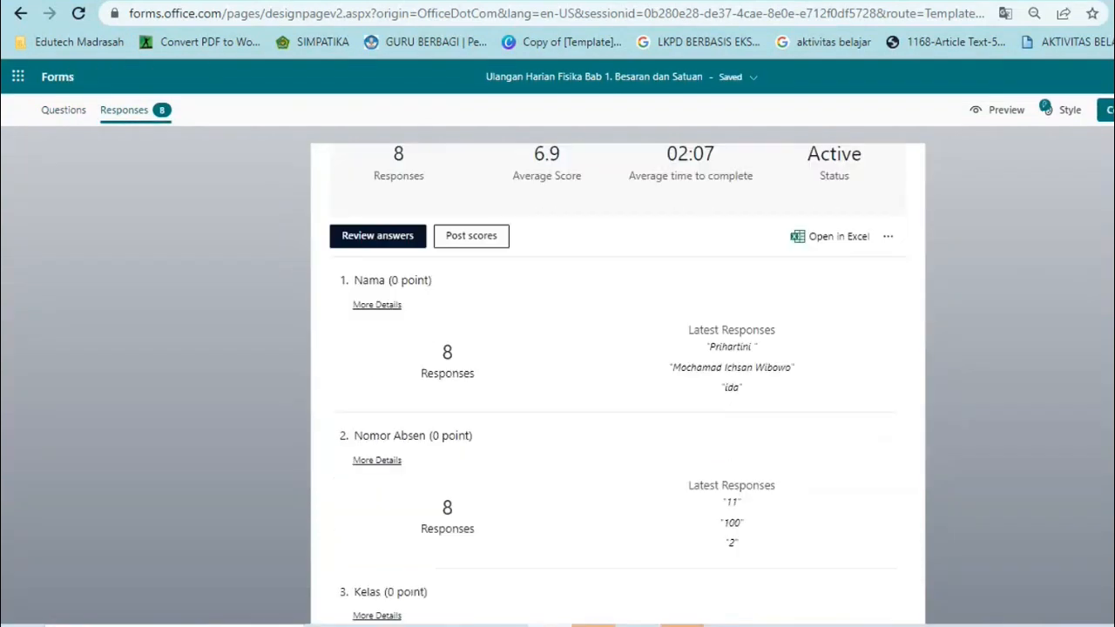
scroll(617, 383, "down", 1)
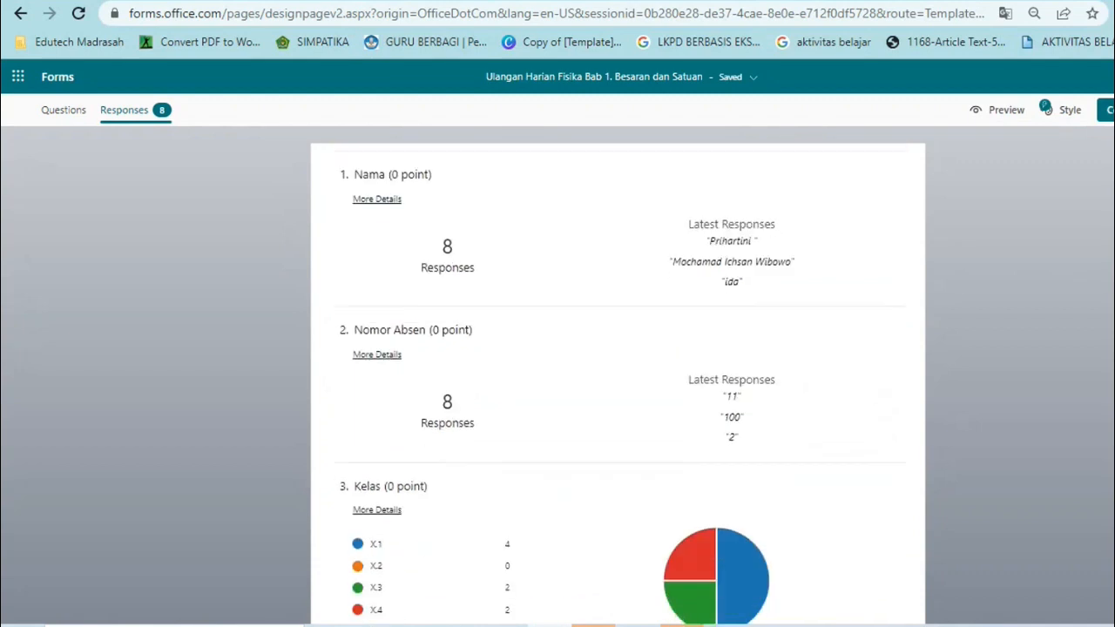
scroll(449, 273, "up", 3)
scroll(450, 274, "down", 1)
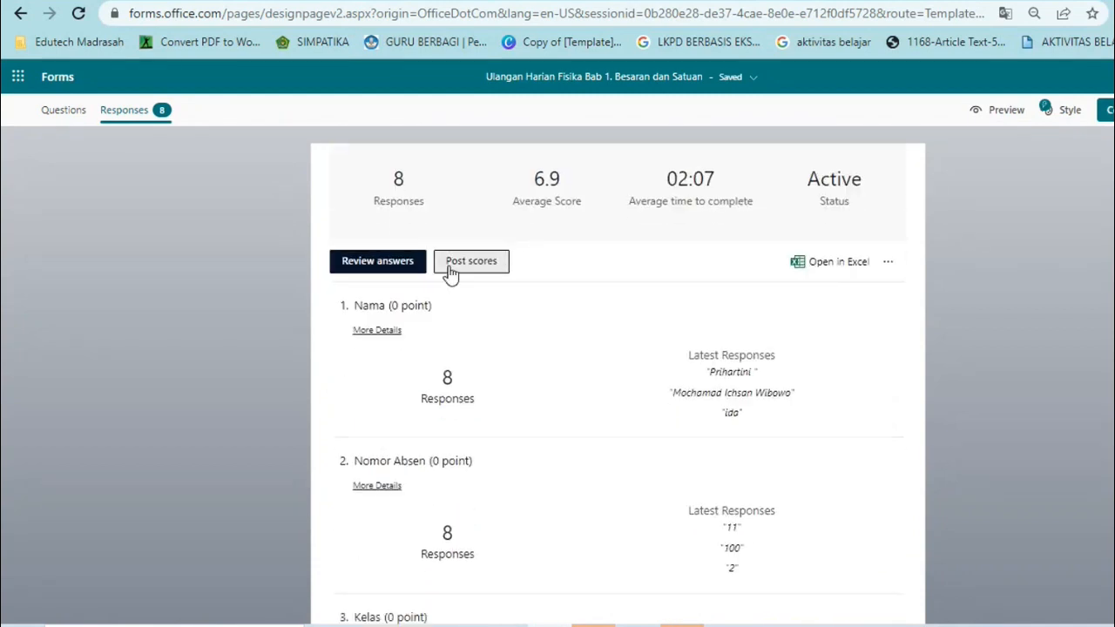
left_click(472, 264)
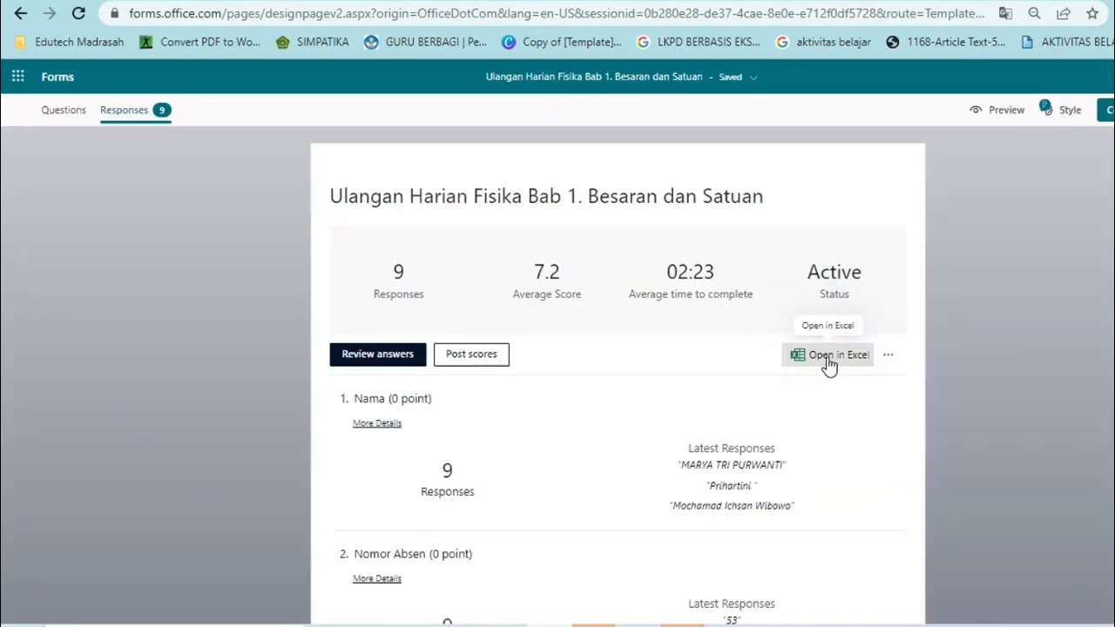
- Export the quiz responses as an Excel worksheet saved in Downloads and open the file in Excel
left_click(827, 363)
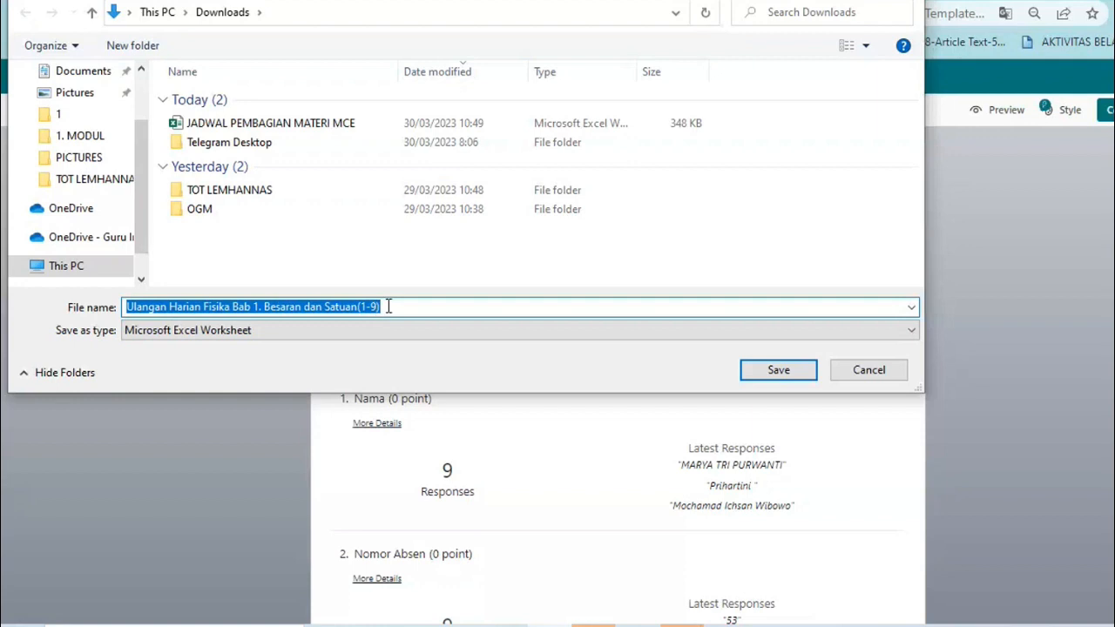
left_click(764, 366)
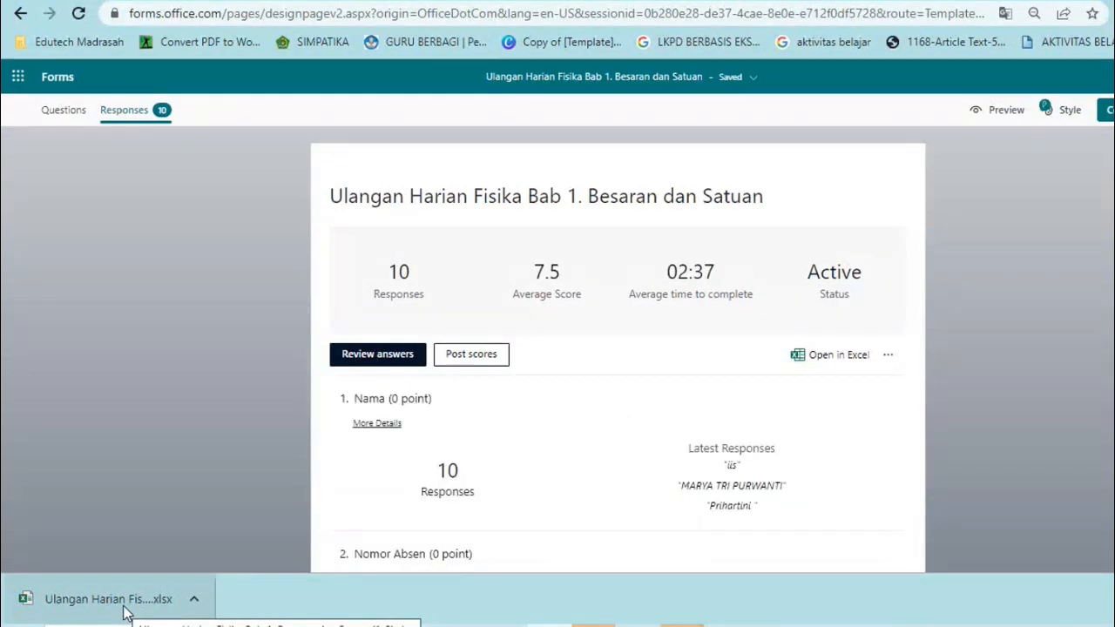
left_click(92, 609)
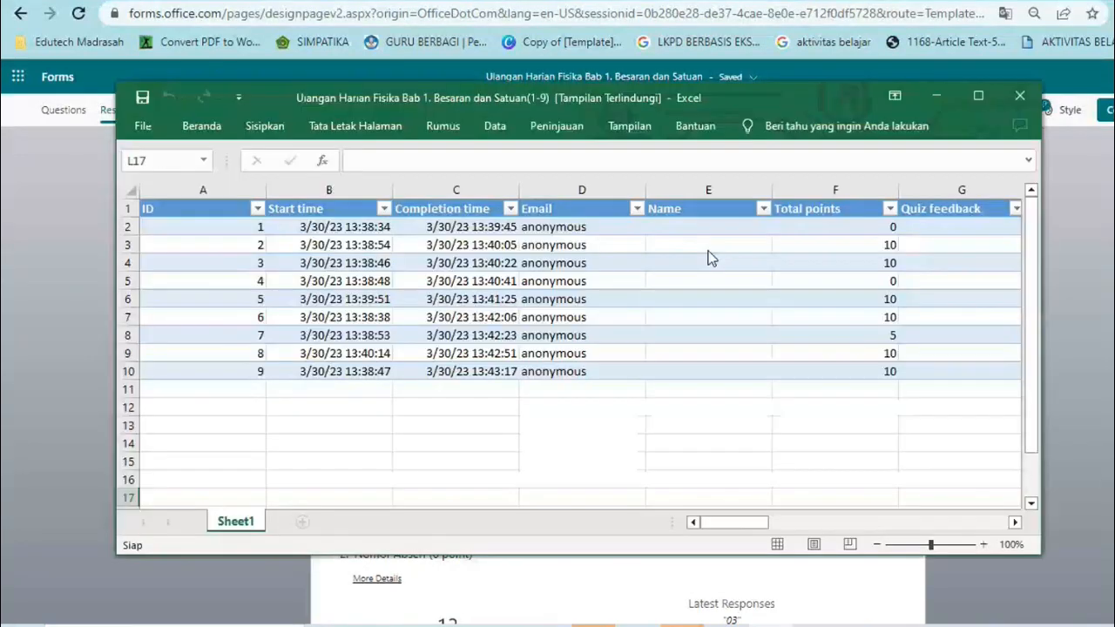
- Maximize the exported workbook, enable editing and select the Total points column
left_click(976, 96)
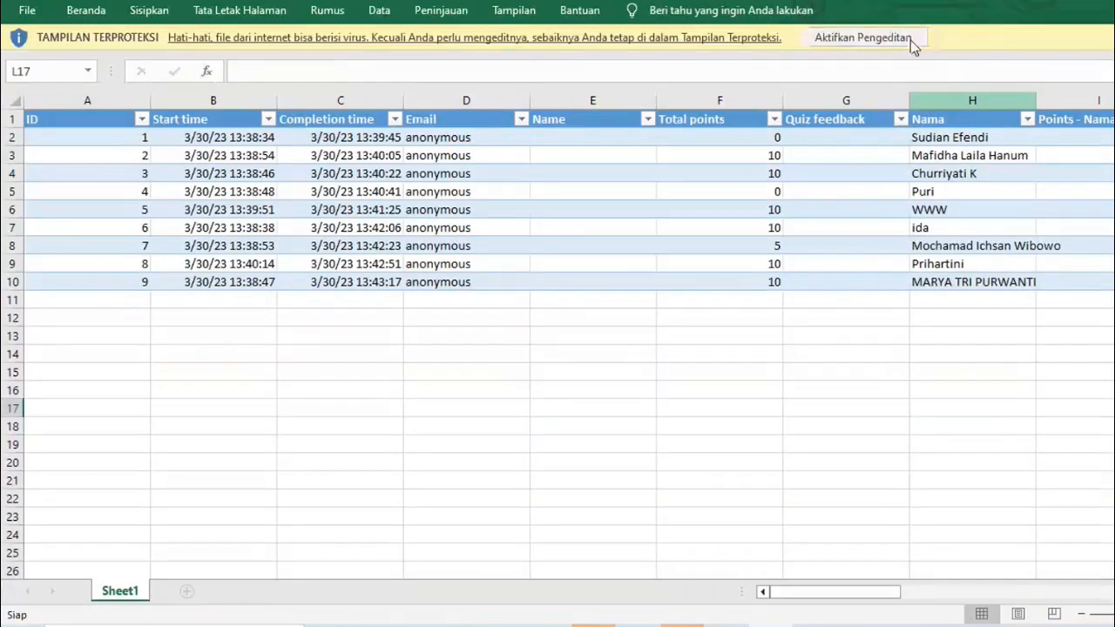
left_click(910, 40)
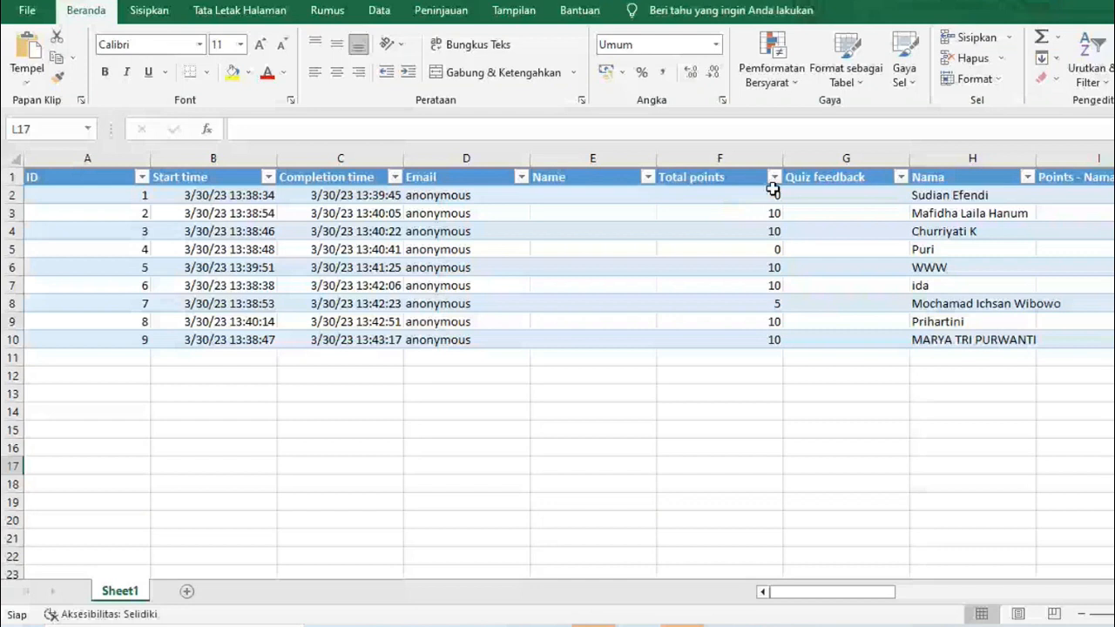
left_click(750, 175)
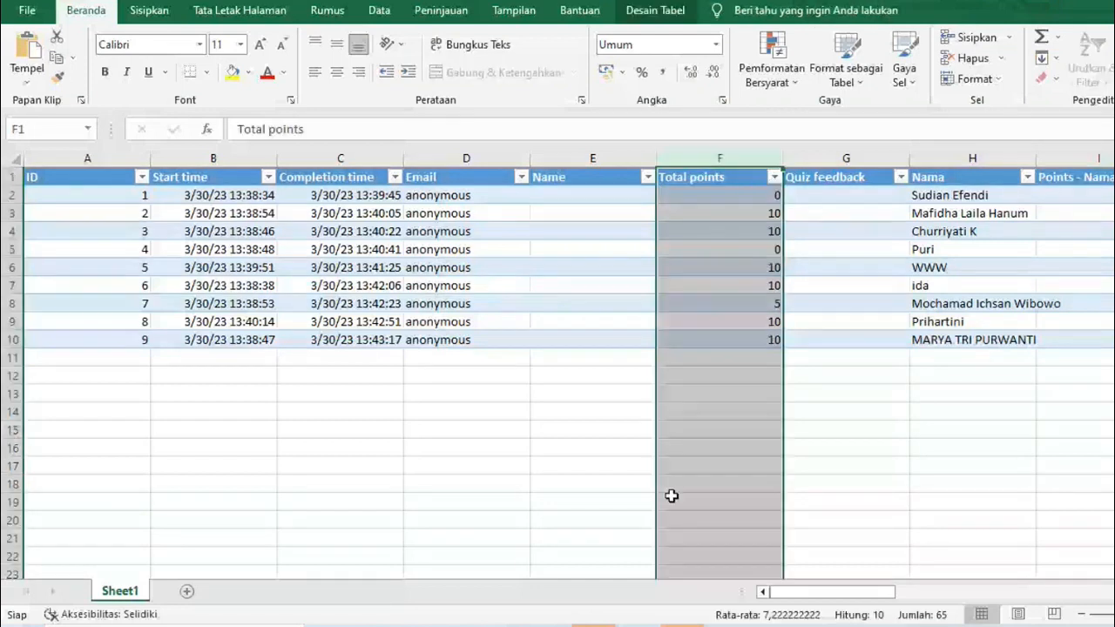